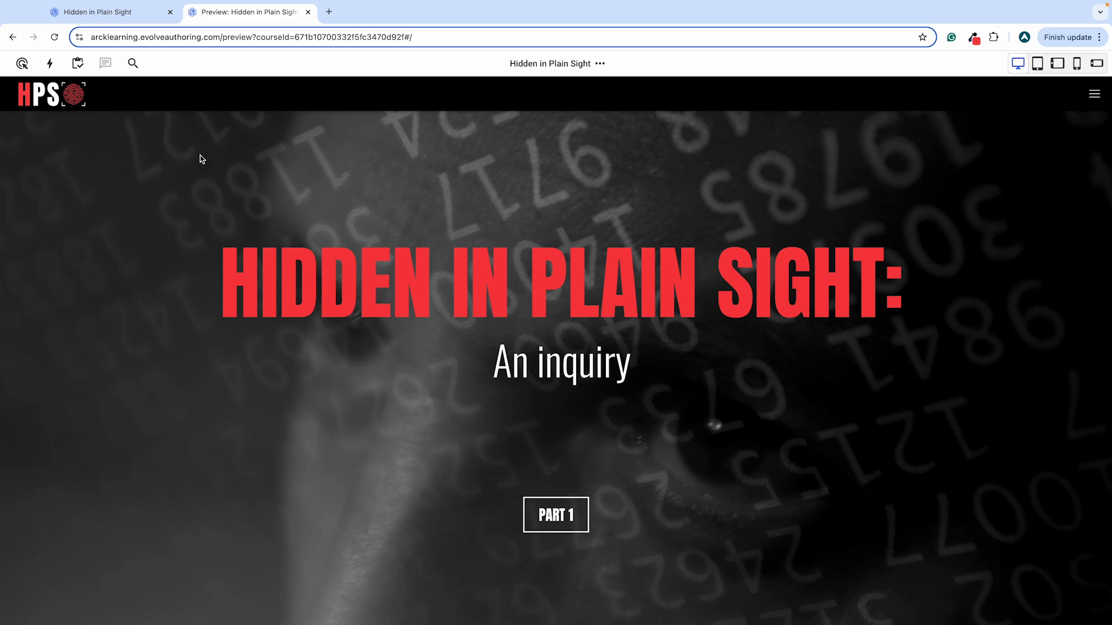
# Reload the course preview, open Part 1 from the intro screen, and examine its title and welcome sections.
pyautogui.click(54, 37)
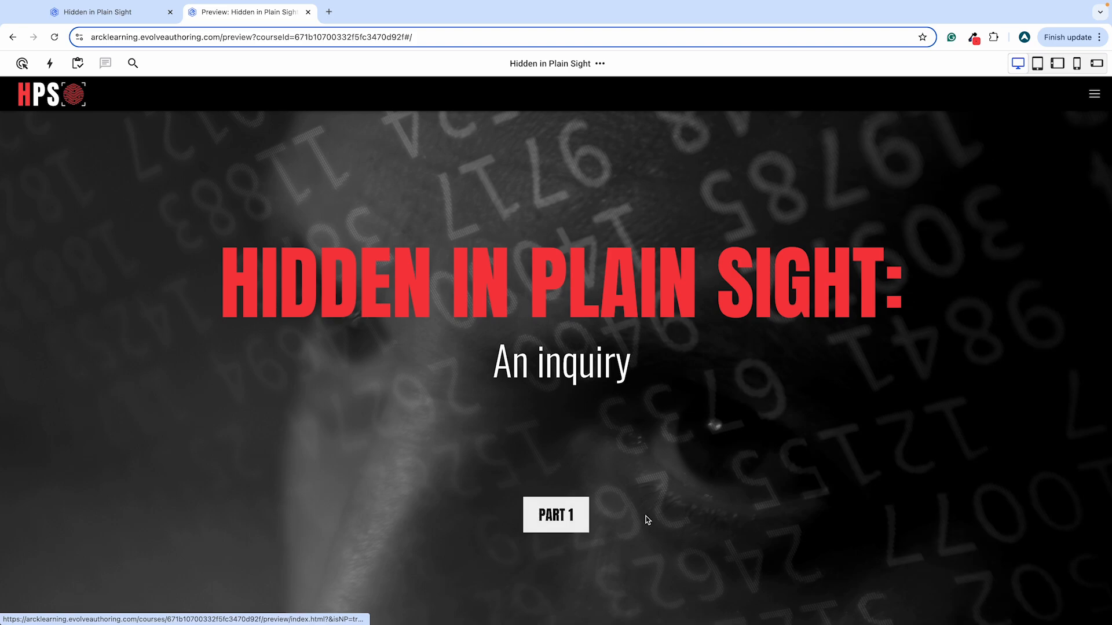
pyautogui.click(559, 517)
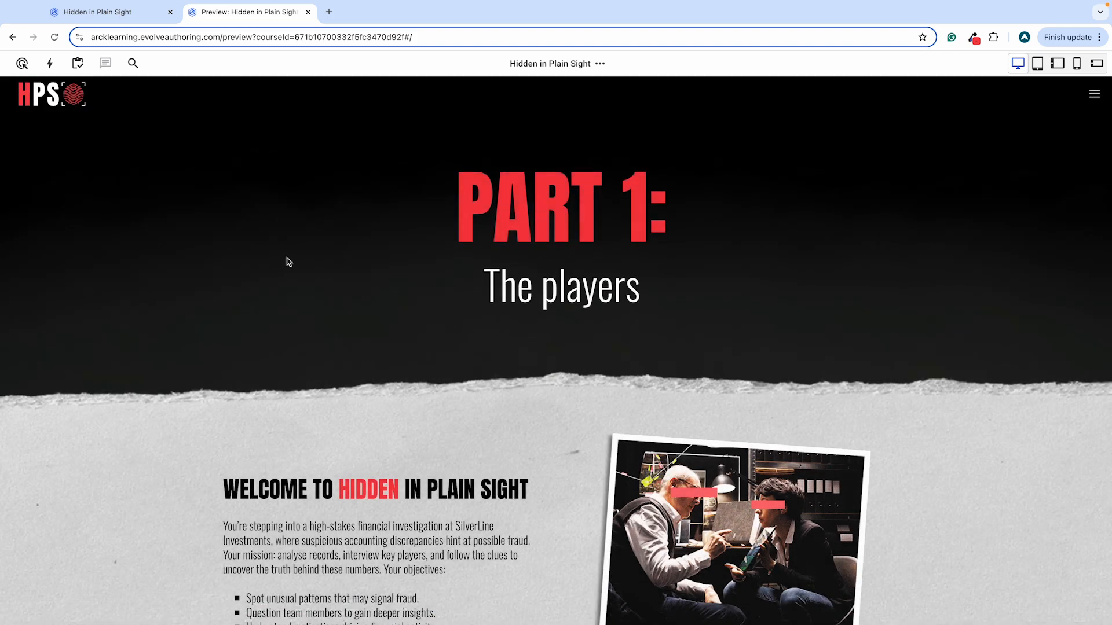
pyautogui.scroll(-4, 287, 262)
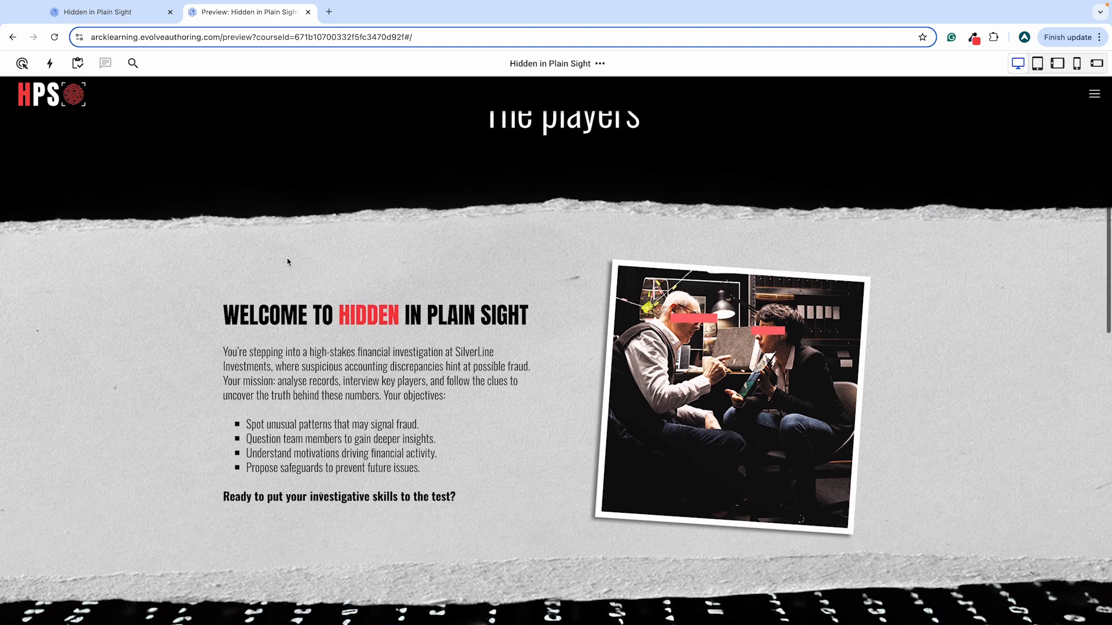
pyautogui.scroll(1, 90, 203)
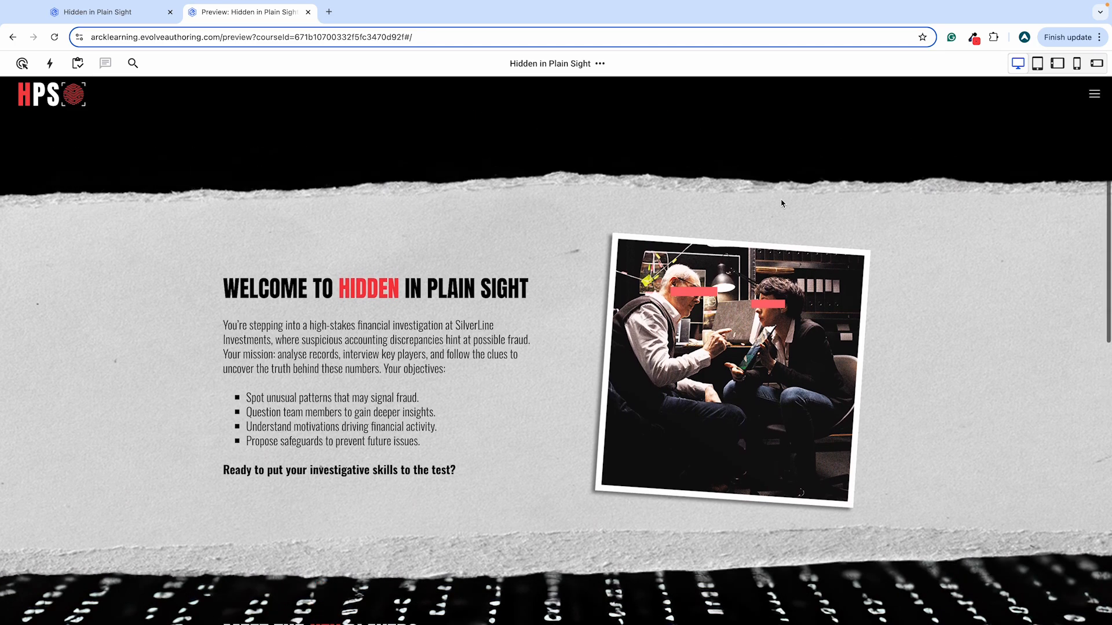
pyautogui.scroll(-1, 136, 246)
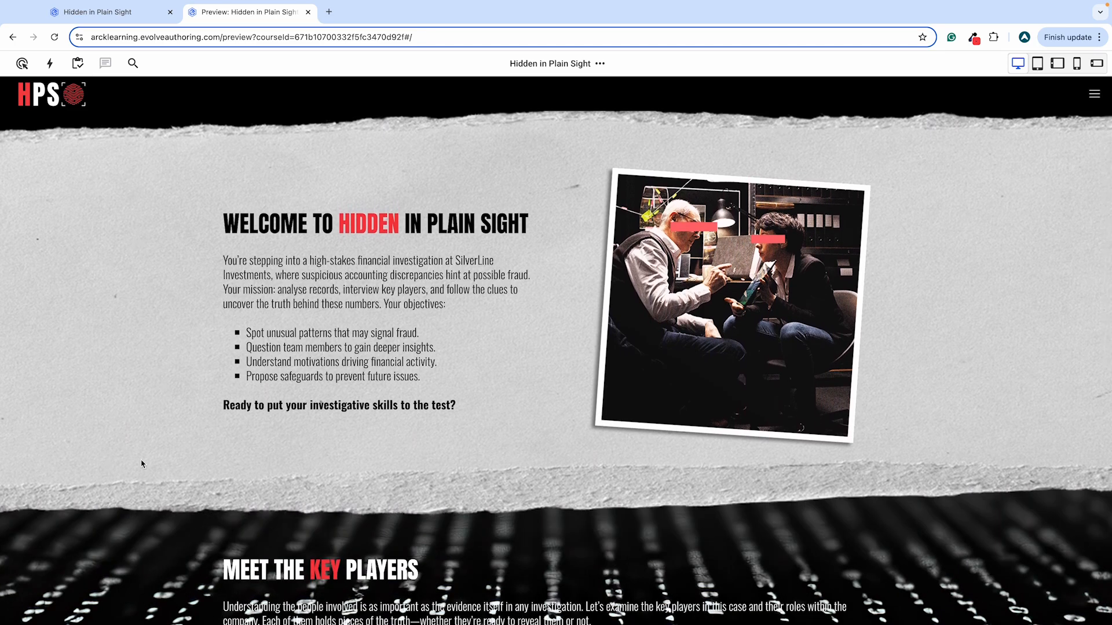
pyautogui.scroll(4, 139, 287)
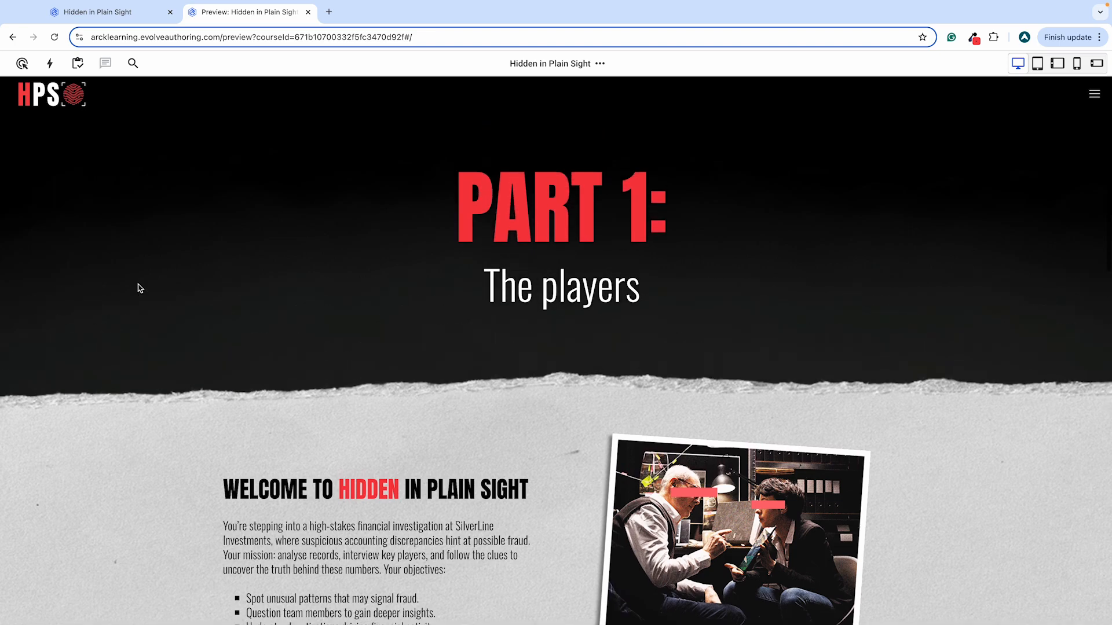
pyautogui.scroll(-2, 139, 288)
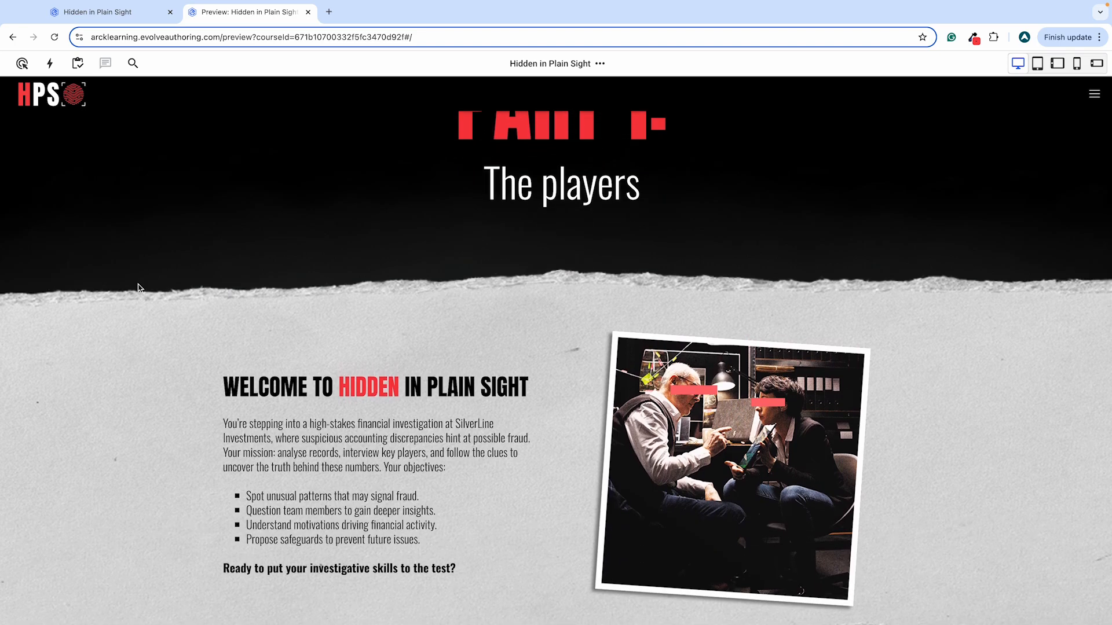
pyautogui.scroll(2, 141, 303)
pyautogui.scroll(-4, 261, 319)
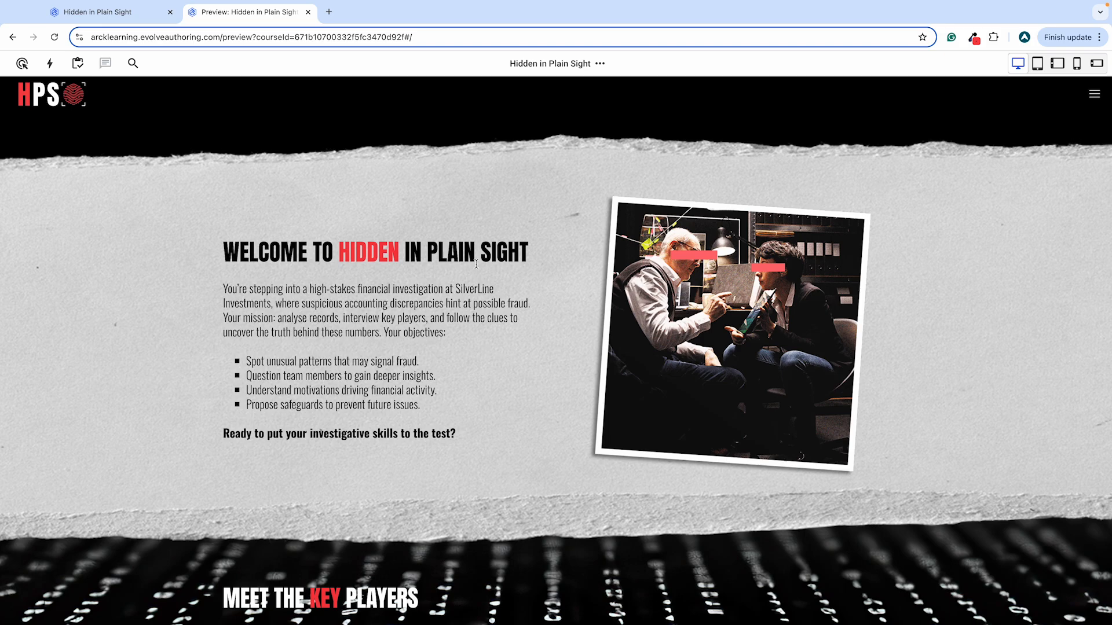
pyautogui.scroll(3, 261, 297)
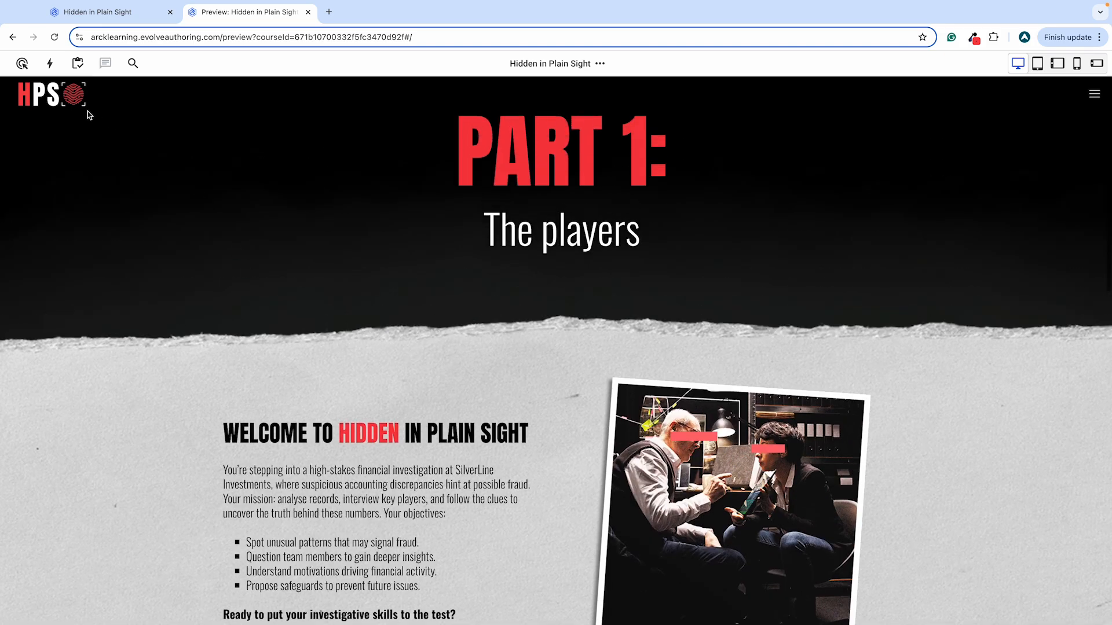
pyautogui.scroll(-3, 129, 301)
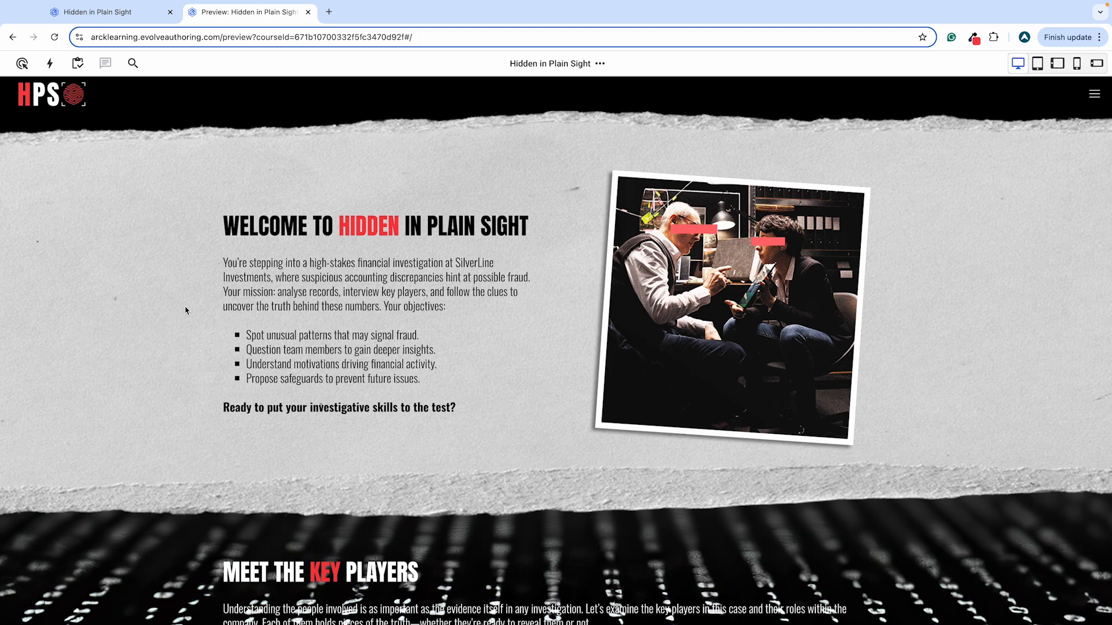
pyautogui.scroll(-2, 186, 310)
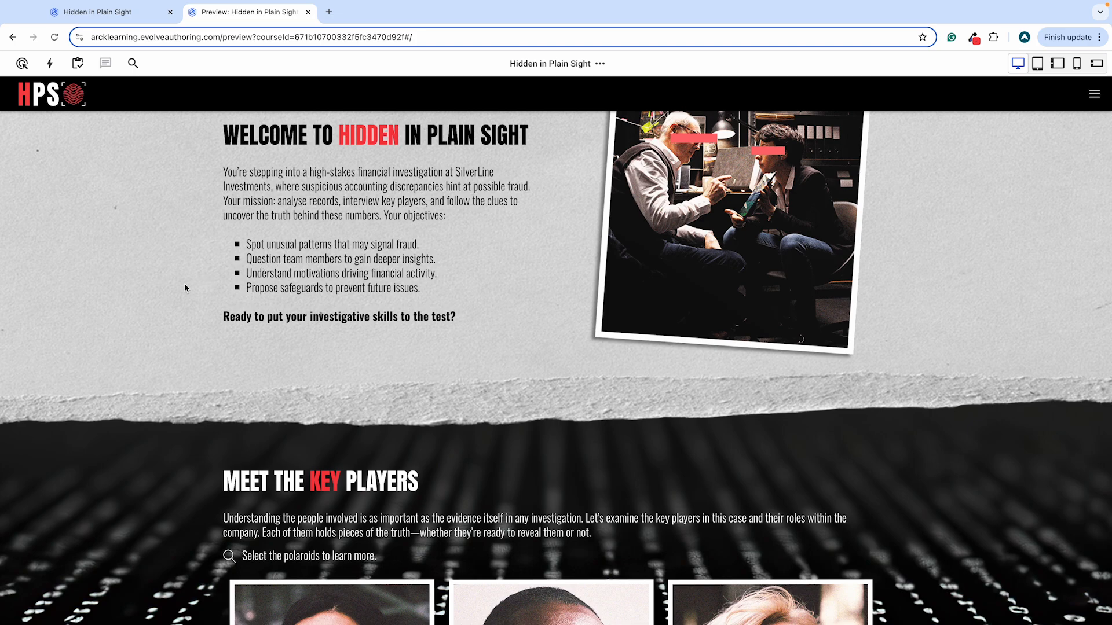
# Flip the polaroids in the Meet the Key Players section to read the character descriptions.
pyautogui.scroll(-10, 185, 287)
pyautogui.scroll(3, 185, 288)
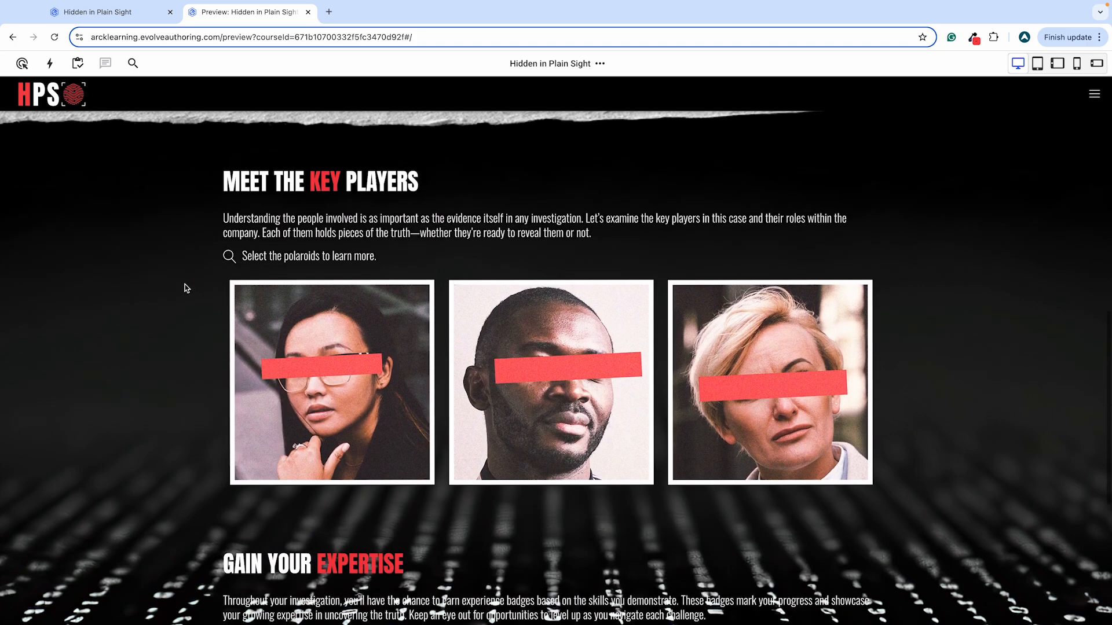
pyautogui.scroll(-1, 185, 287)
pyautogui.click(404, 356)
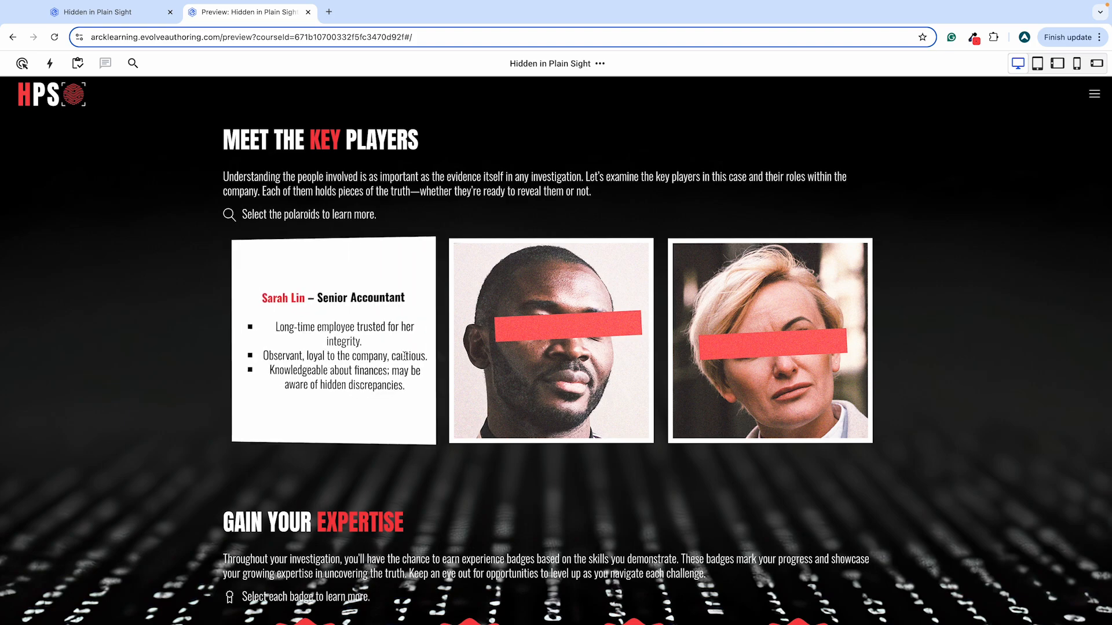
pyautogui.click(602, 367)
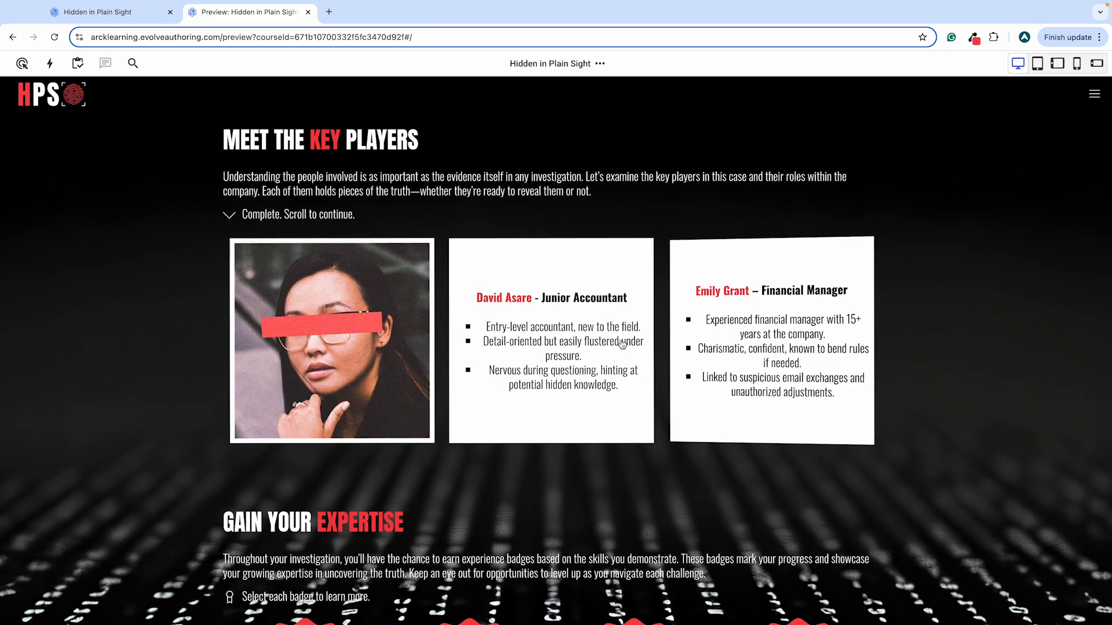
# View the Observer, Investigator and Analyst badge descriptions, and test the Part 2: The Incident link before returning to Part 1.
pyautogui.scroll(-5, 140, 304)
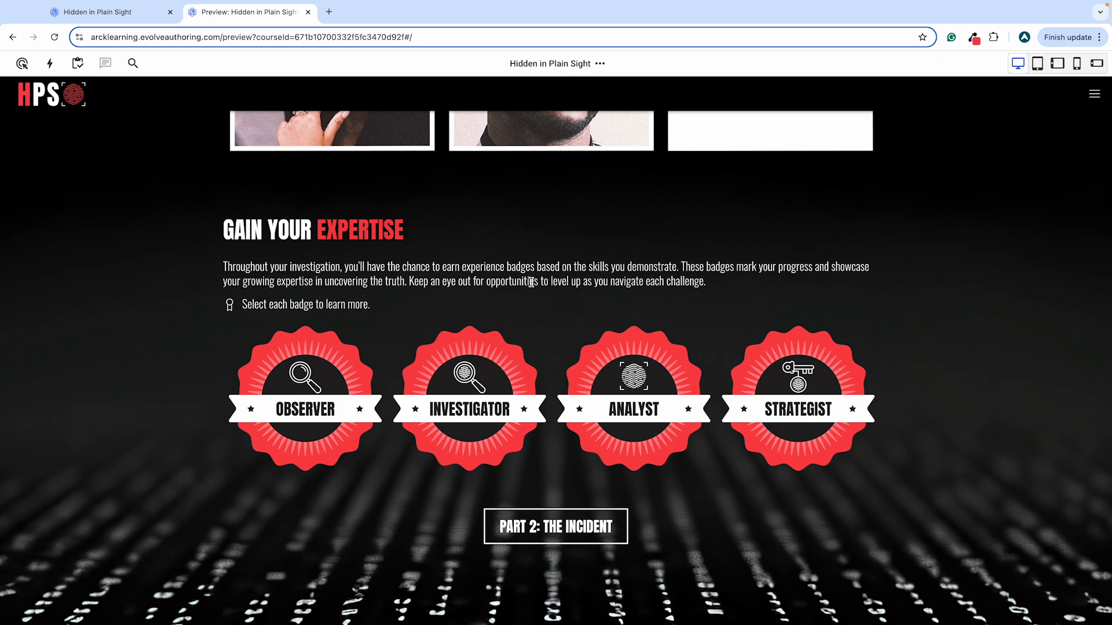
pyautogui.click(305, 399)
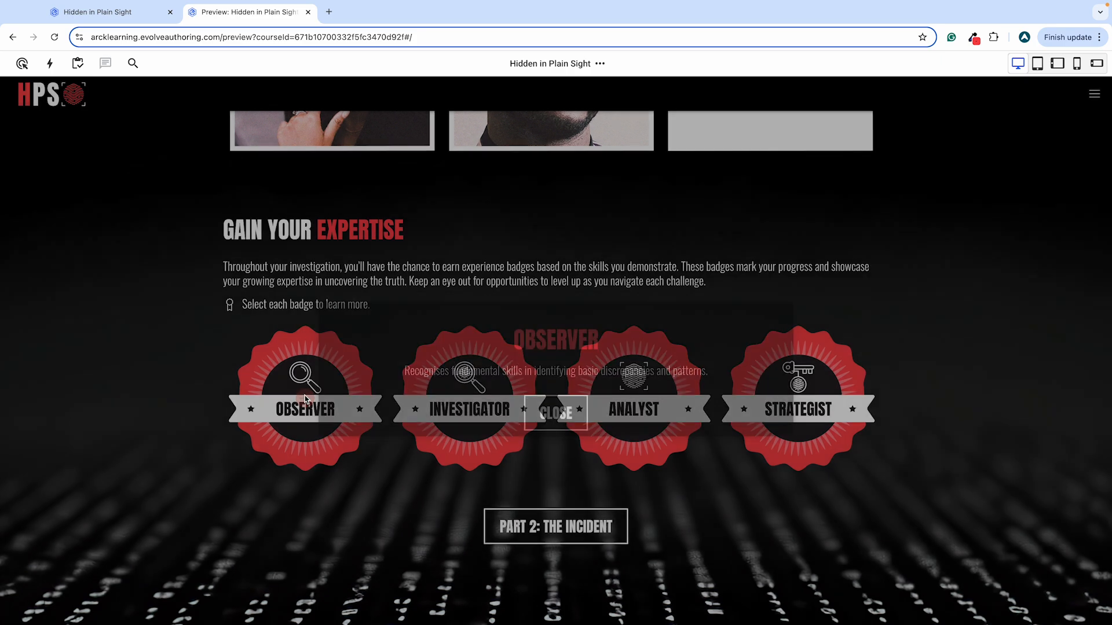
pyautogui.click(555, 395)
pyautogui.click(460, 393)
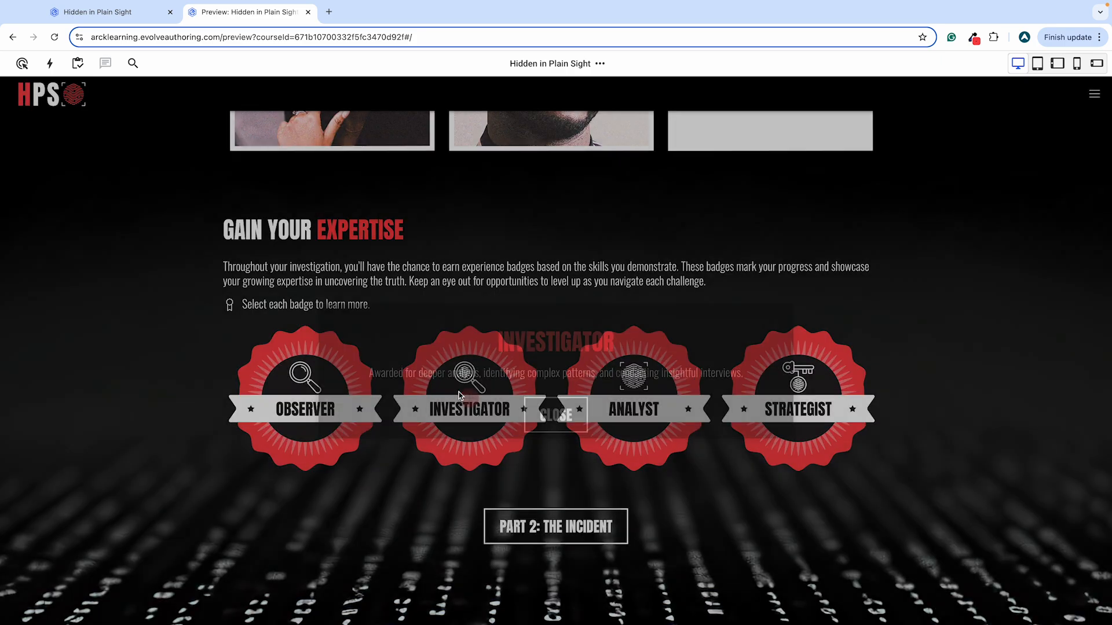
pyautogui.click(577, 389)
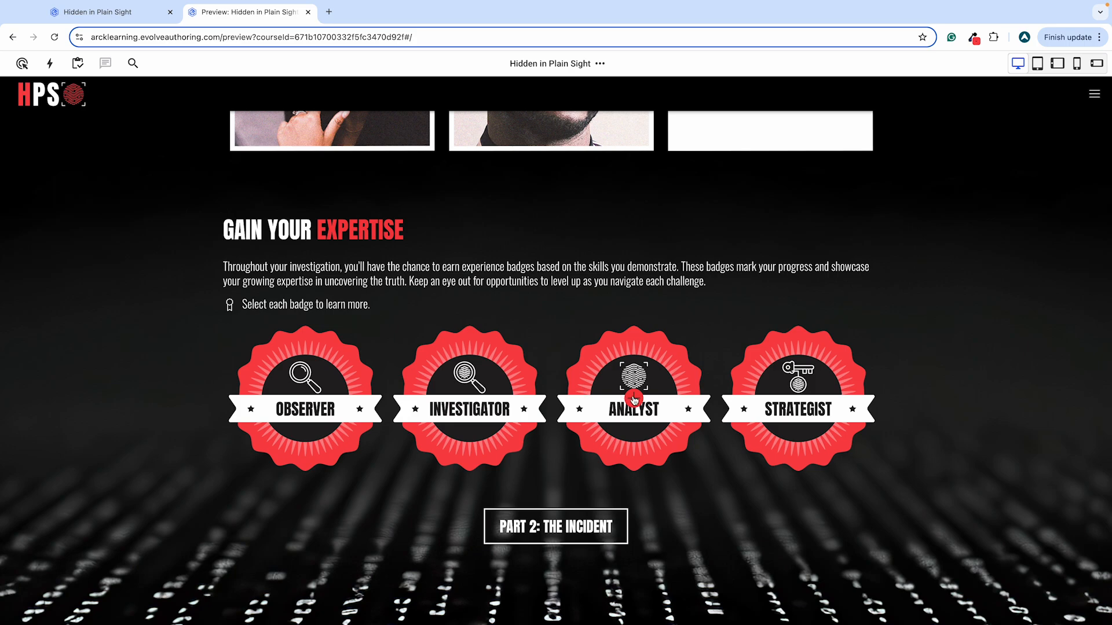
pyautogui.click(634, 400)
pyautogui.click(579, 401)
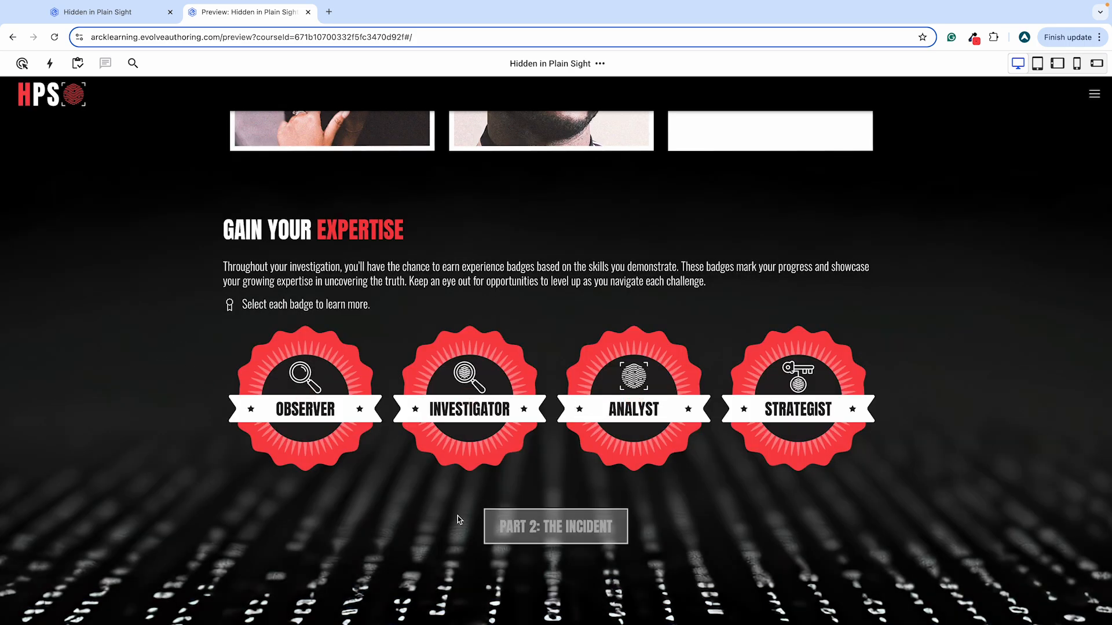
pyautogui.click(536, 533)
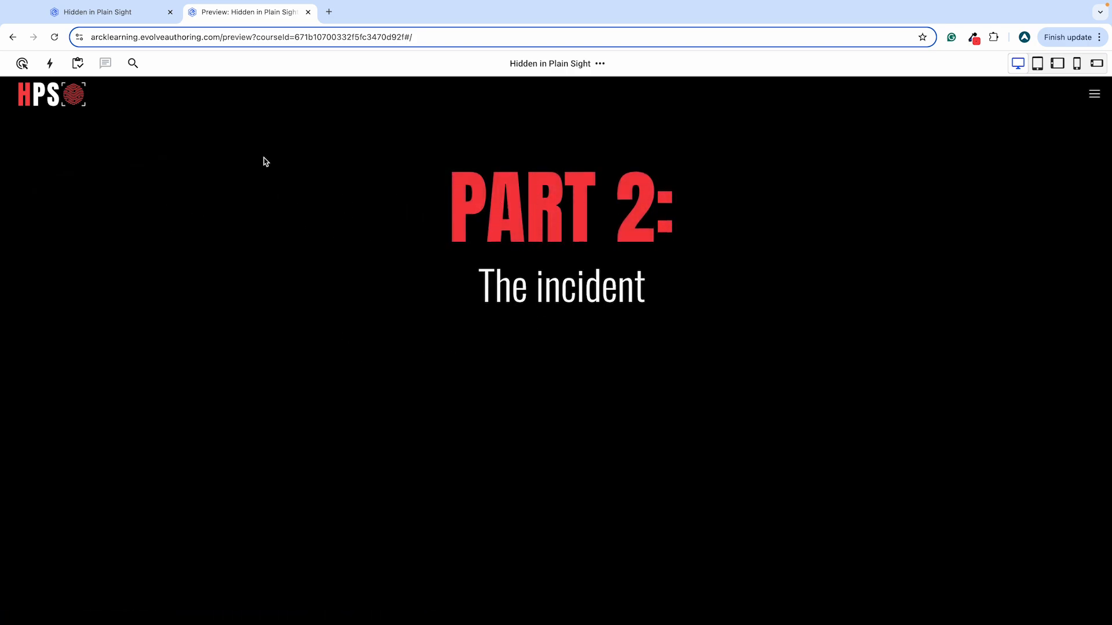
pyautogui.click(10, 38)
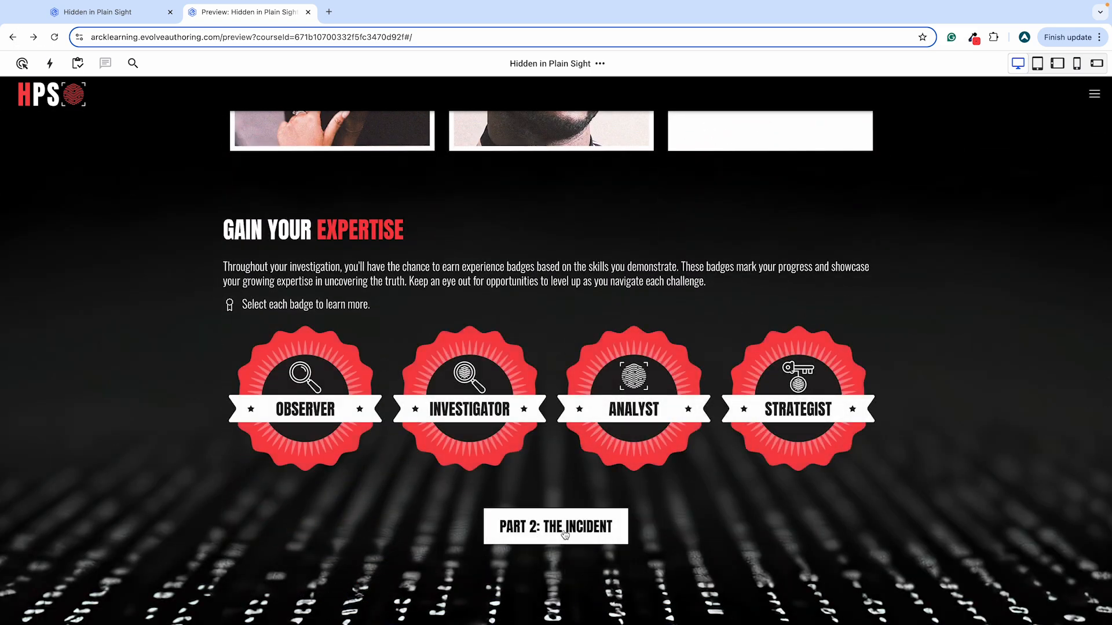
# Switch to the course editor's content view and select the Links component "1.1a Link to Part 1" on the intro screen.
pyautogui.click(103, 13)
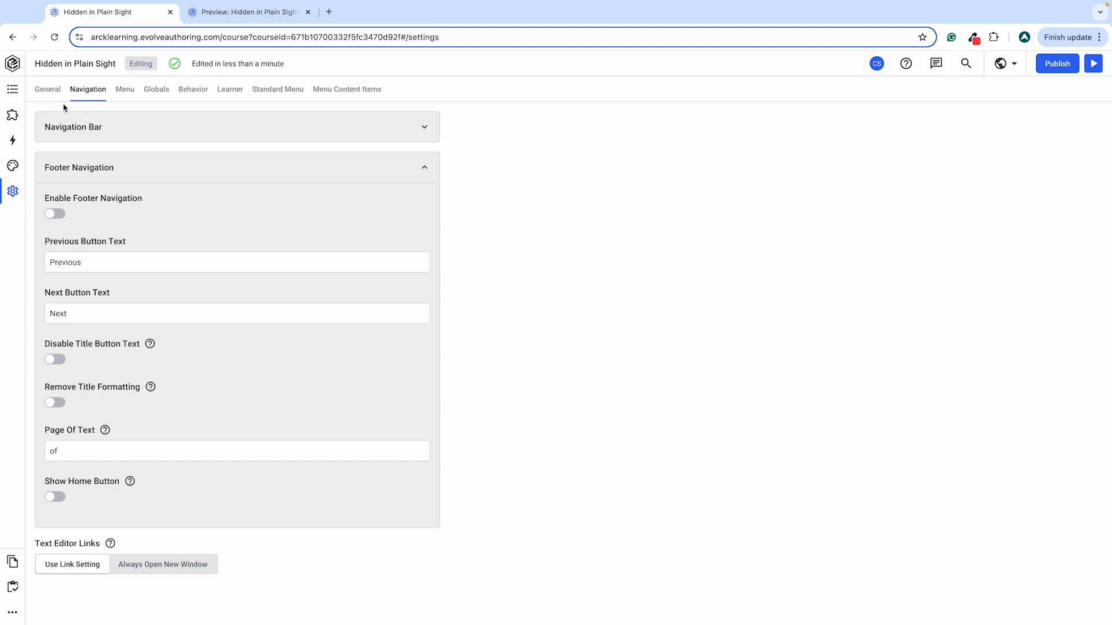
pyautogui.click(12, 88)
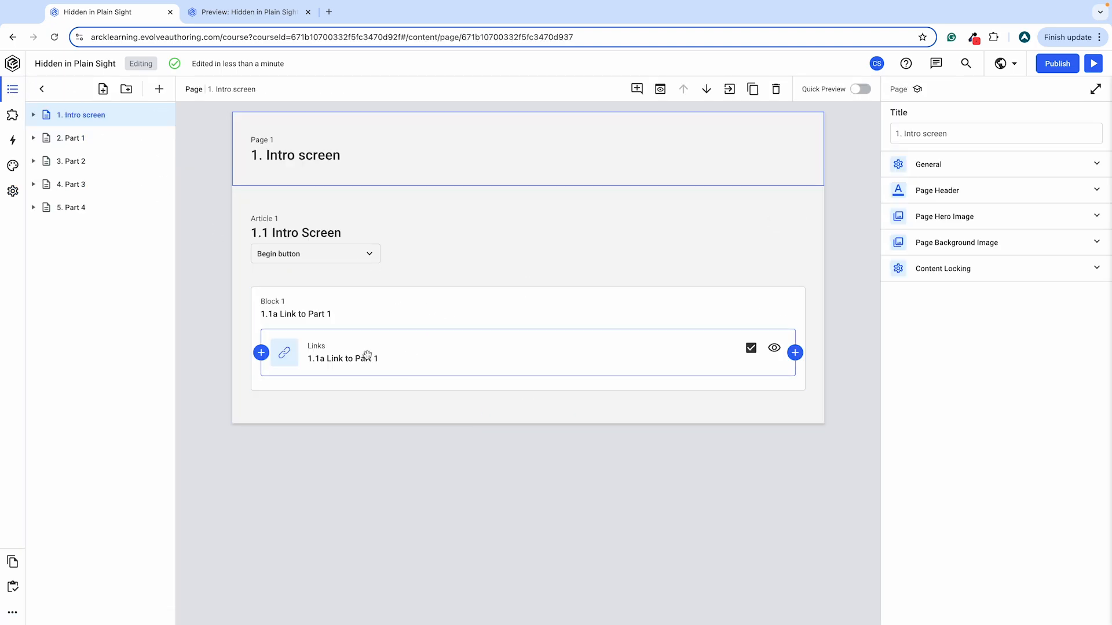
pyautogui.click(418, 352)
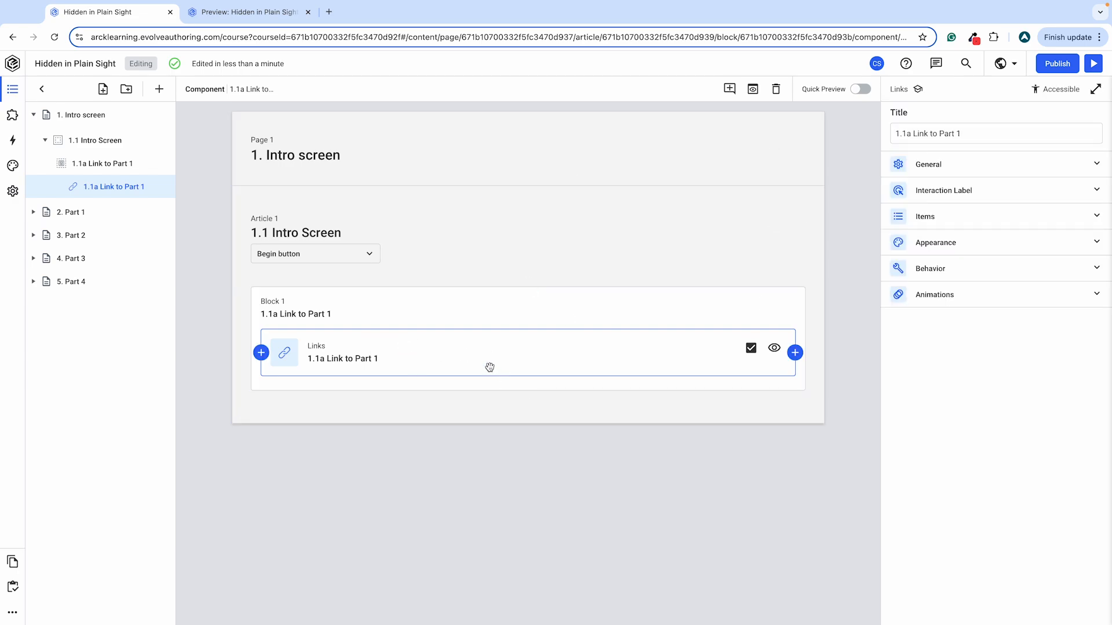
# Add a trial block below Block 1 to view its available components, and delete that block.
pyautogui.click(160, 90)
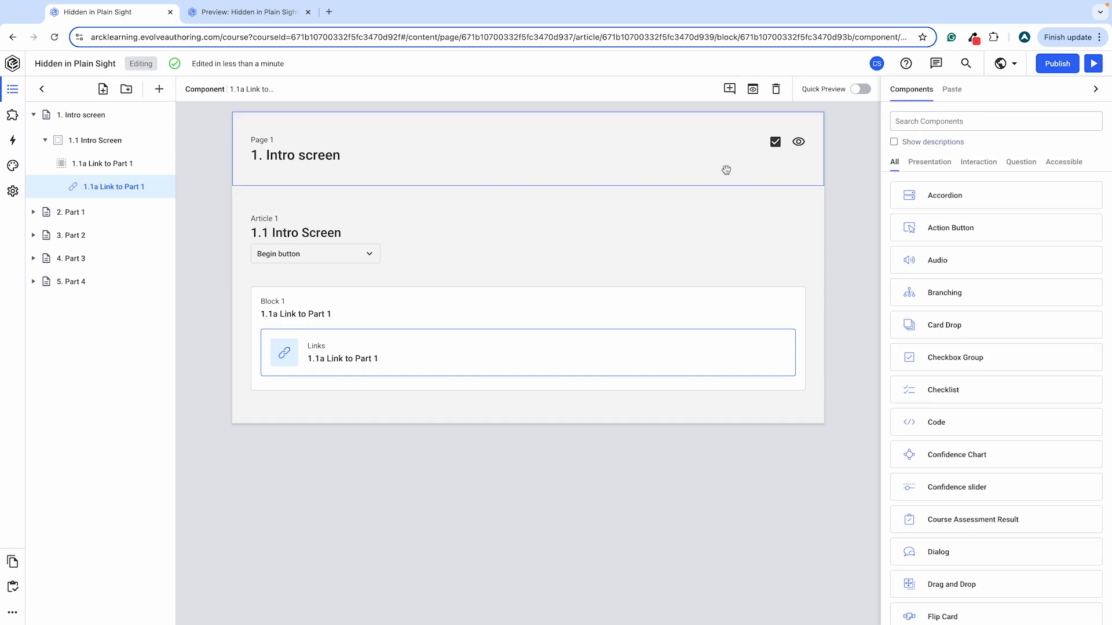
pyautogui.click(468, 345)
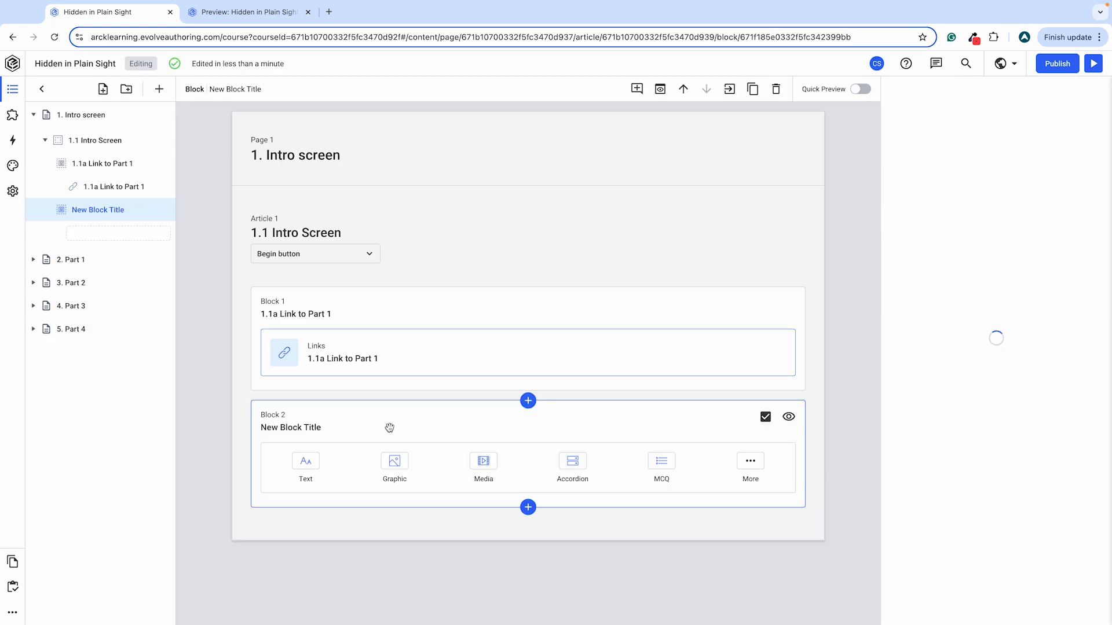
pyautogui.click(749, 461)
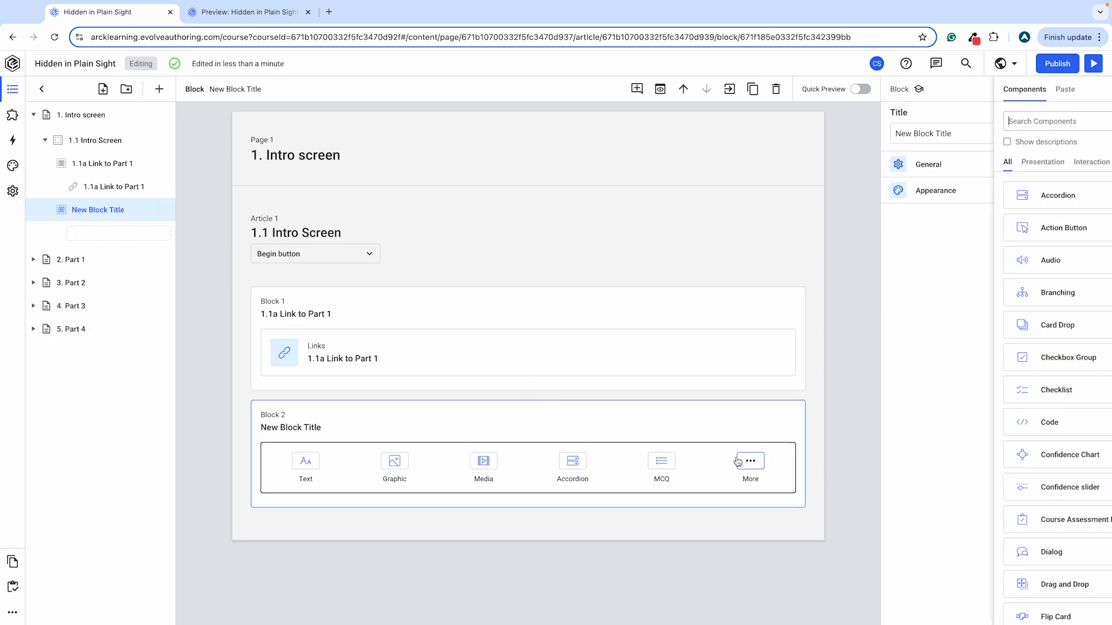
pyautogui.click(613, 425)
pyautogui.click(775, 88)
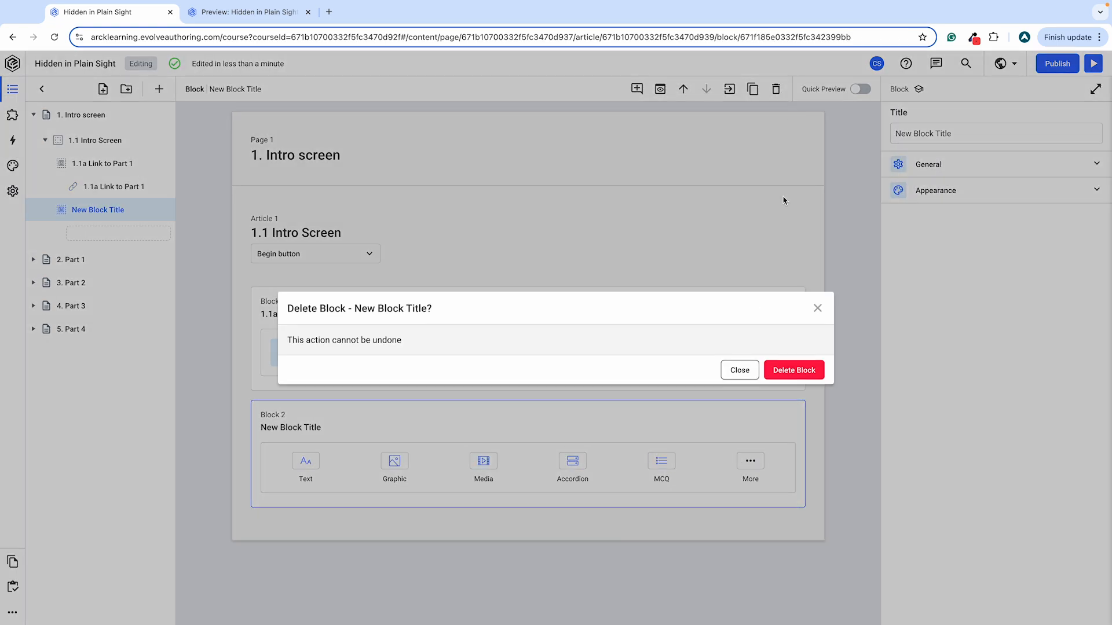
pyautogui.click(794, 370)
# Reselect the Links component "1.1a Link to Part 1" and show its list of link items.
pyautogui.click(439, 355)
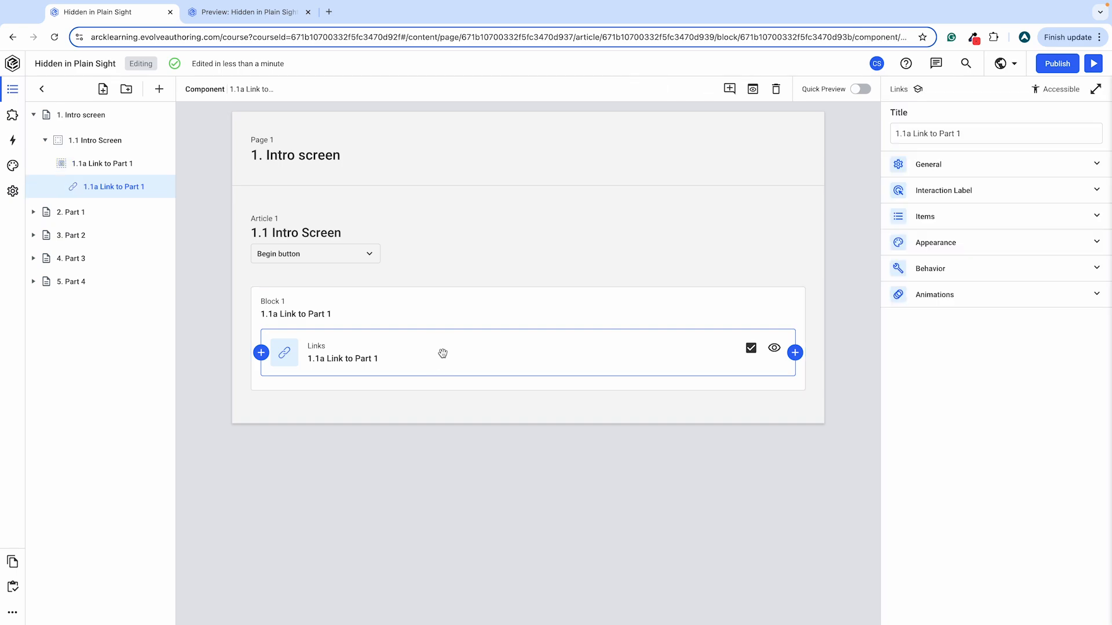
pyautogui.click(949, 221)
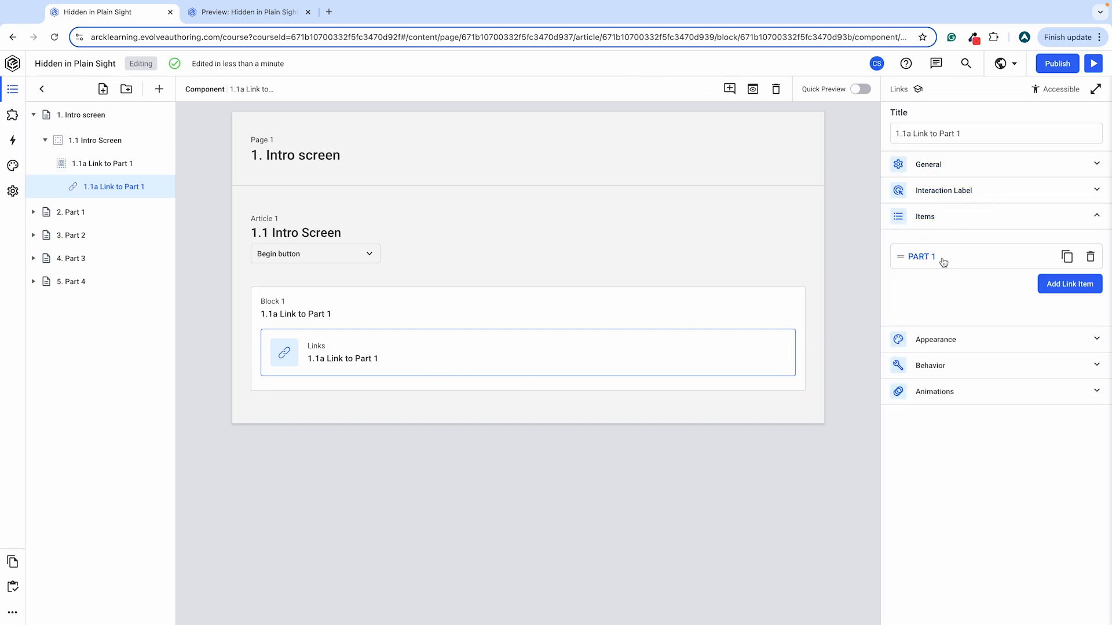
# Add a second link item to the Links component and delete it.
pyautogui.click(1060, 288)
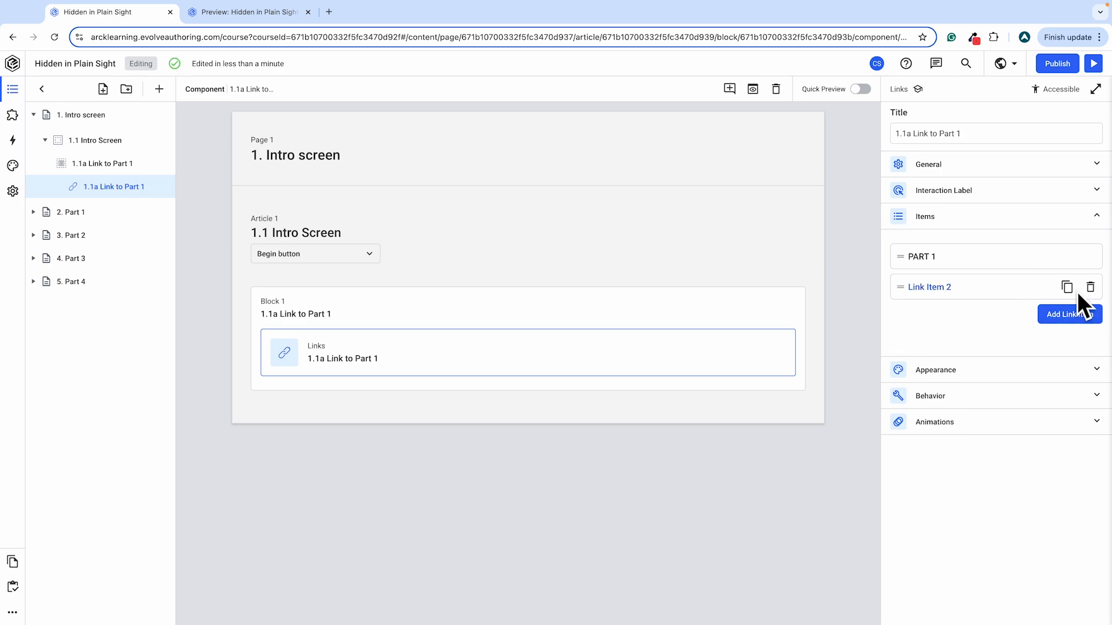
pyautogui.click(1088, 287)
pyautogui.click(795, 370)
# Open the PART 1 link item's settings and check its button on the preview's intro screen, returning to the editor.
pyautogui.click(998, 258)
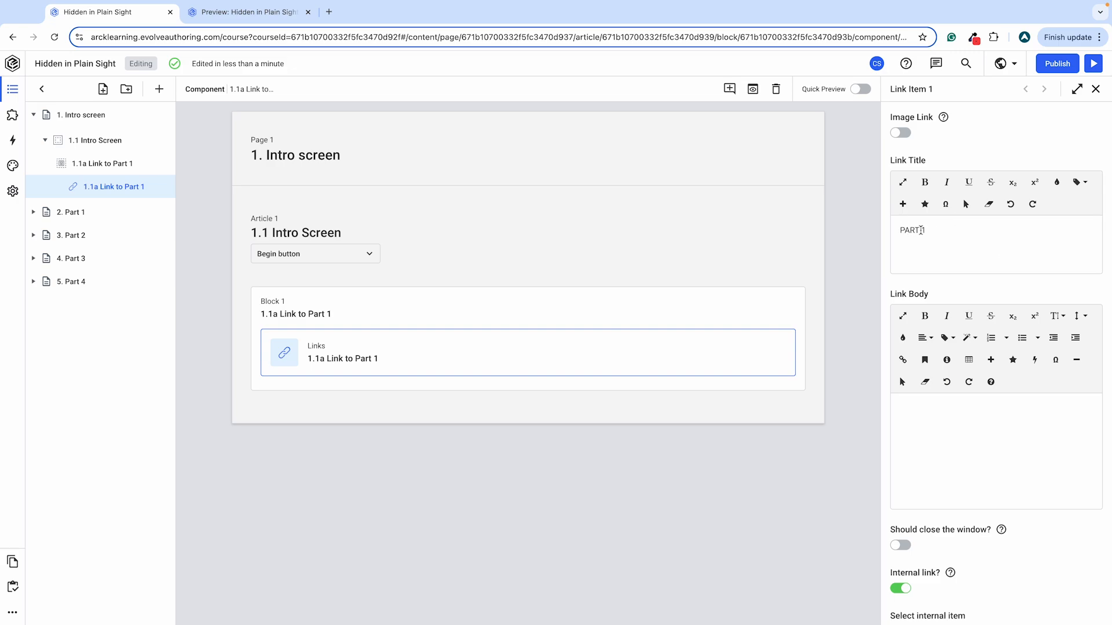
pyautogui.click(272, 12)
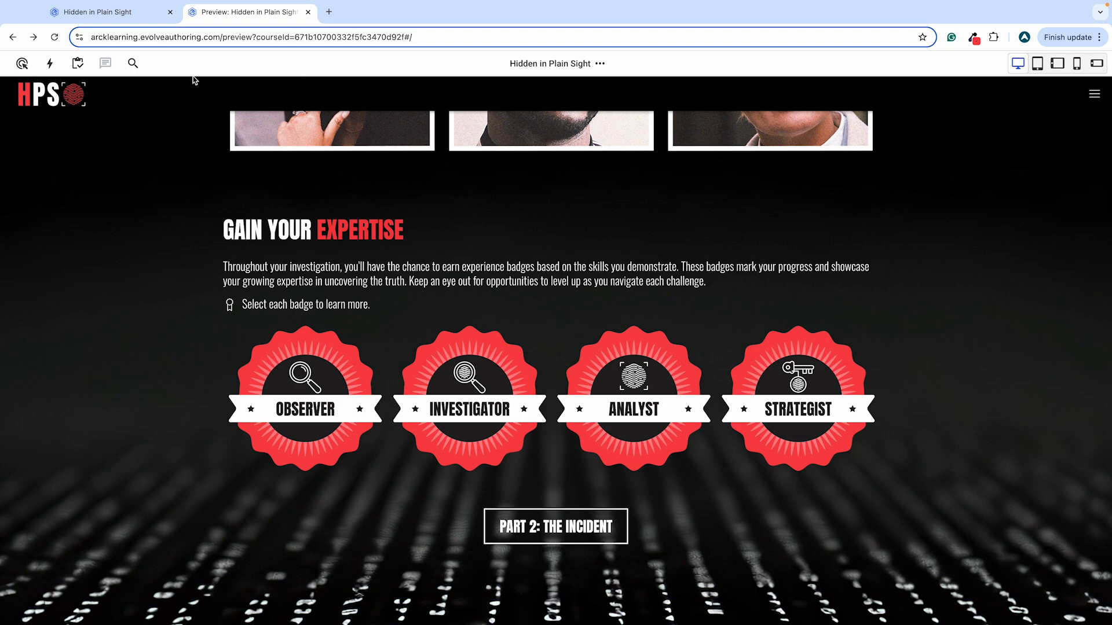
pyautogui.click(12, 38)
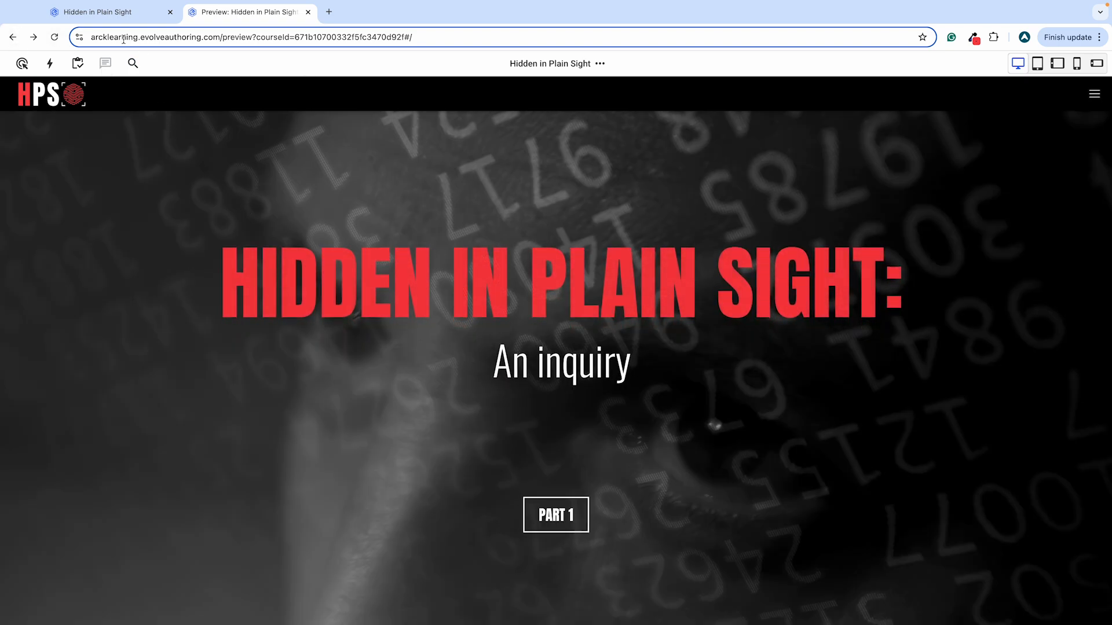
pyautogui.moveTo(103, 5)
pyautogui.click(92, 23)
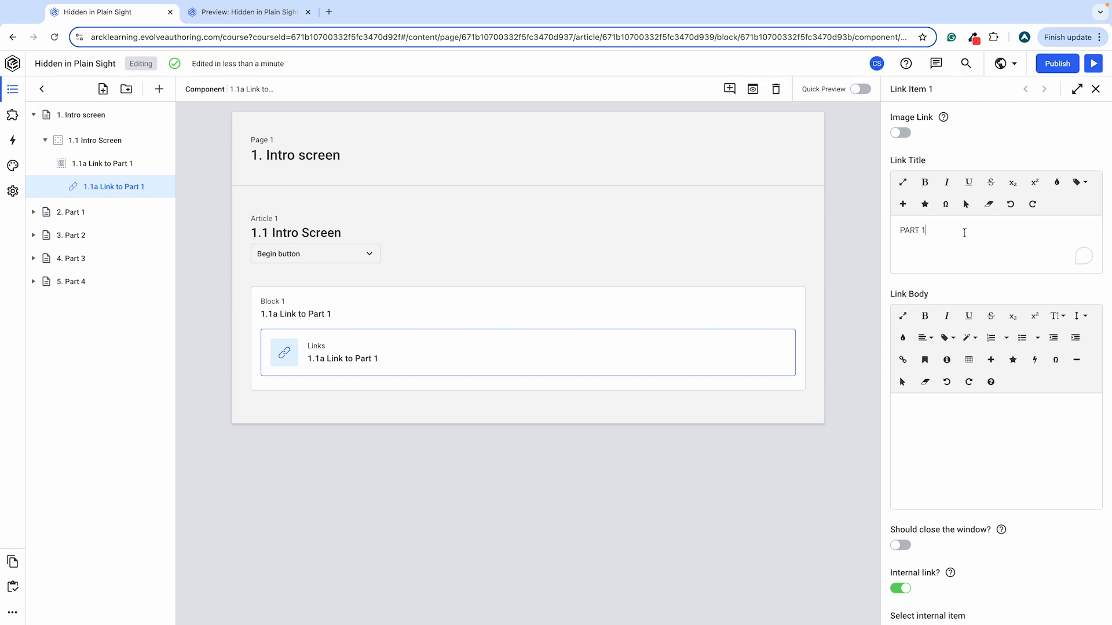
# Try "PART 1: The players" as the link title, check the button in the preview, and remove the added text.
pyautogui.write(': The players')
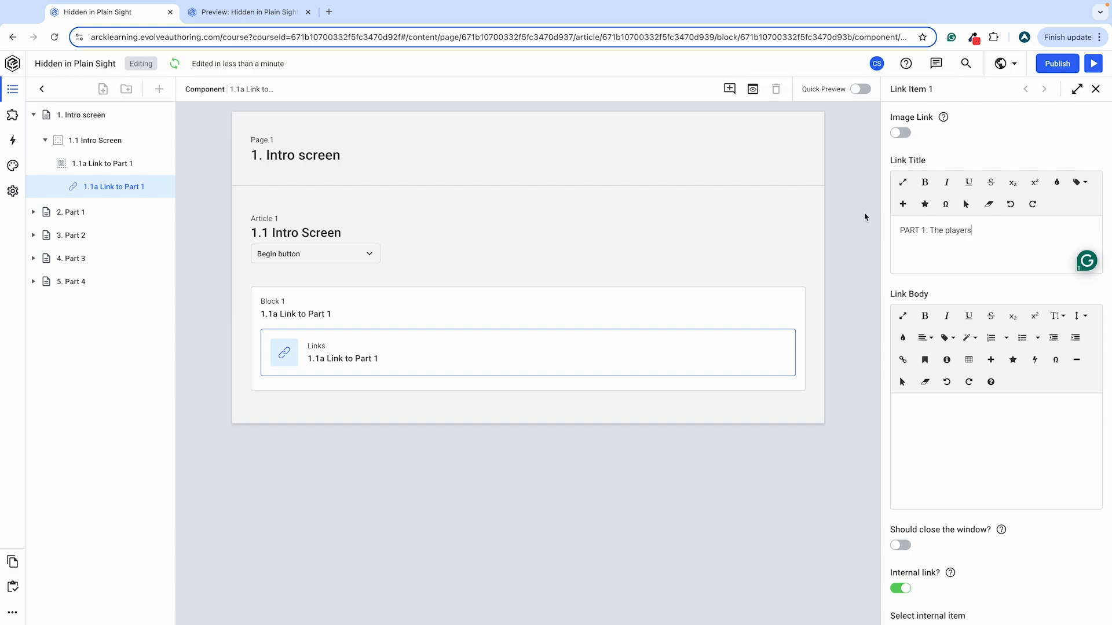
pyautogui.click(243, 12)
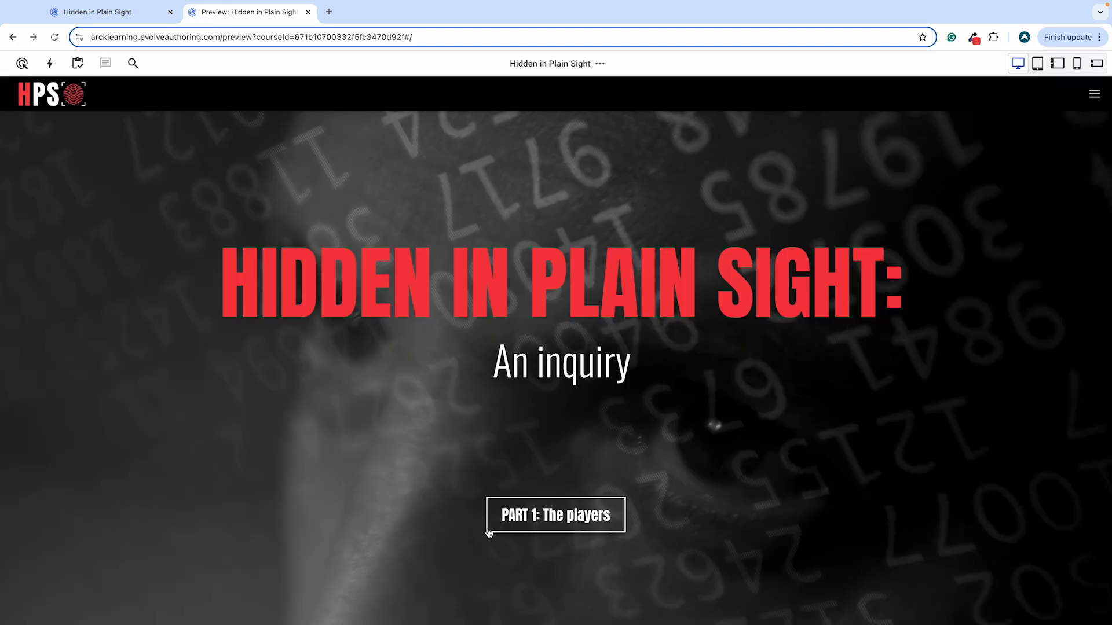
pyautogui.click(98, 13)
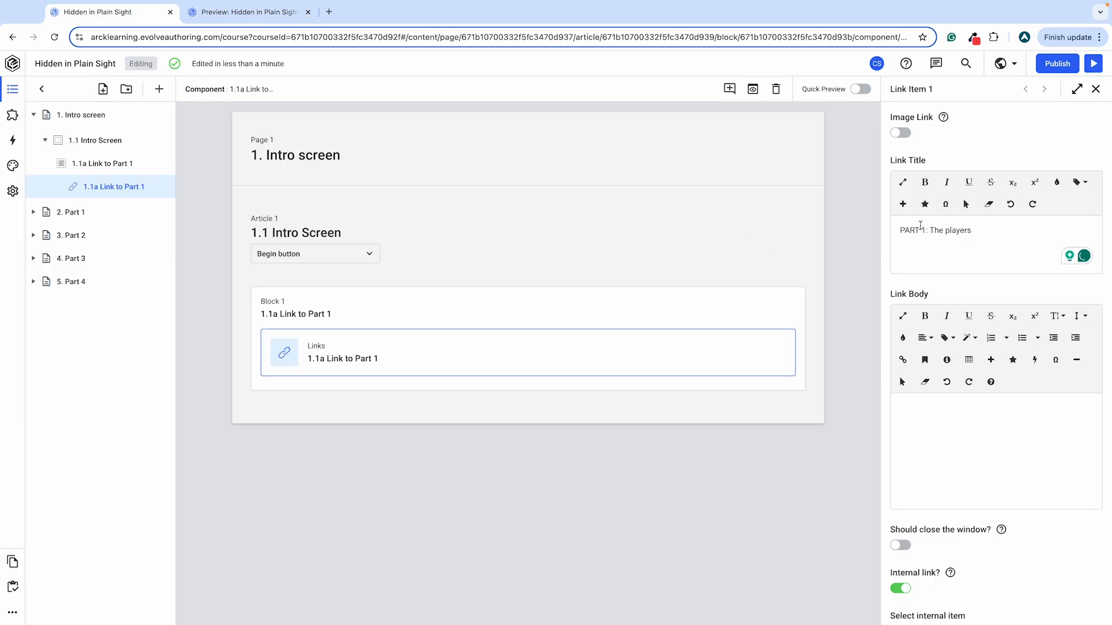
pyautogui.moveTo(982, 231); pyautogui.dragTo(926, 230)
pyautogui.press('BackSpace')
# Set the link item's internal link type to Pages/Topics and its link target to 2. Part 1.
pyautogui.scroll(-4, 1006, 460)
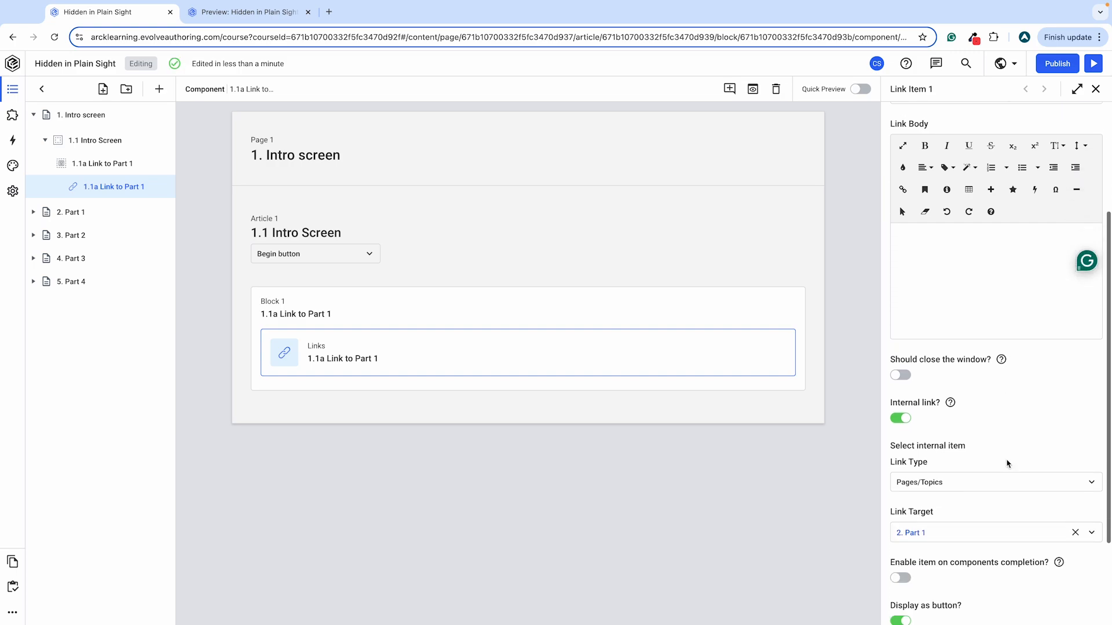
pyautogui.scroll(-1, 1002, 365)
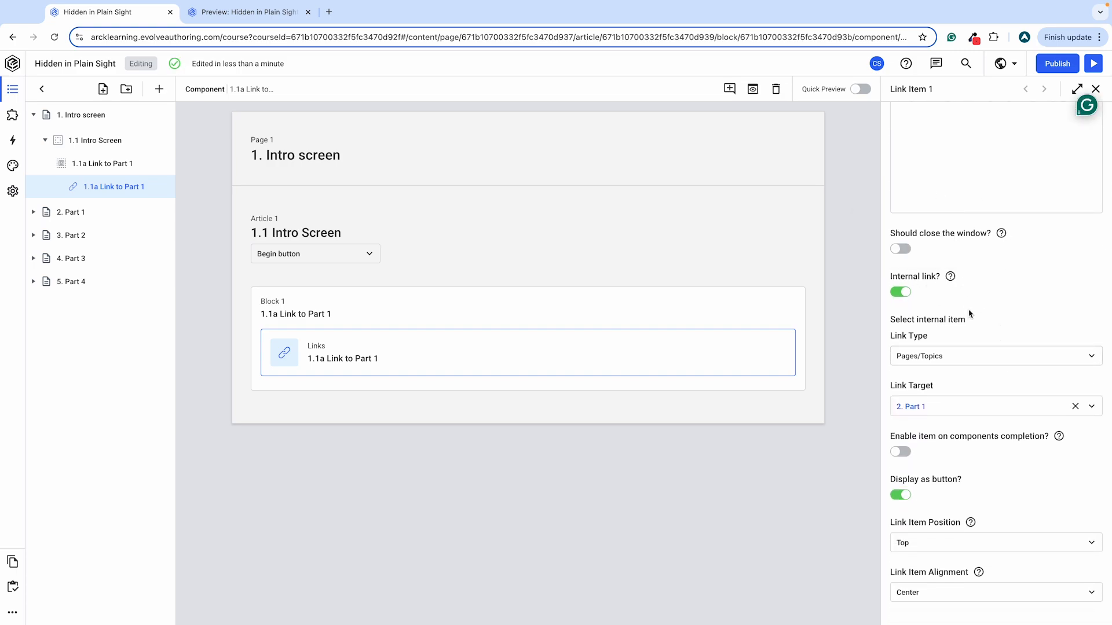
pyautogui.click(944, 356)
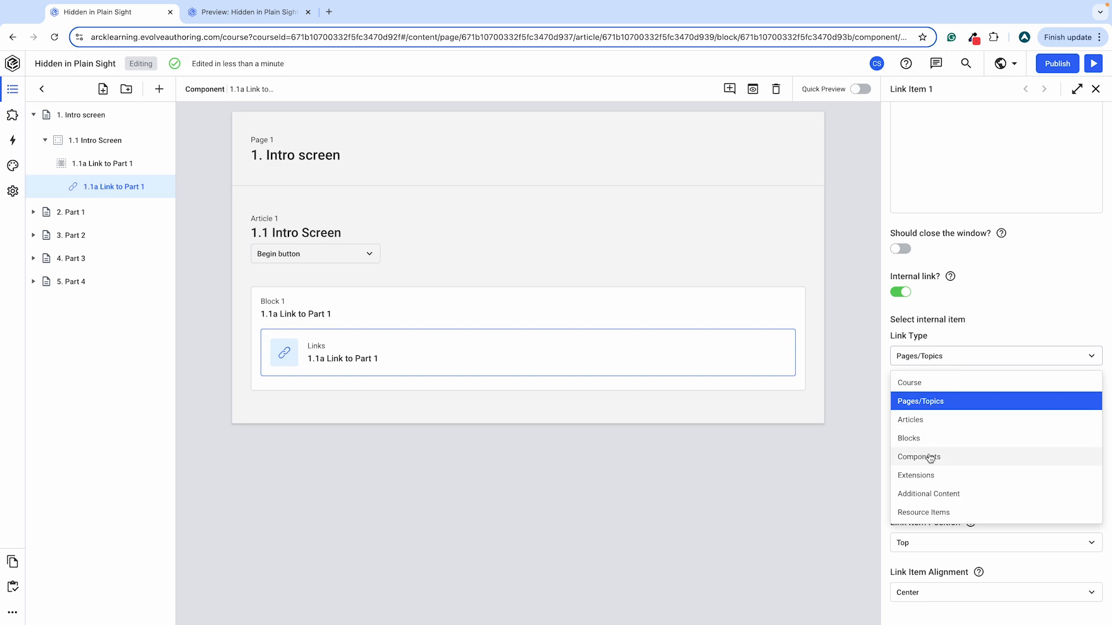
pyautogui.click(942, 404)
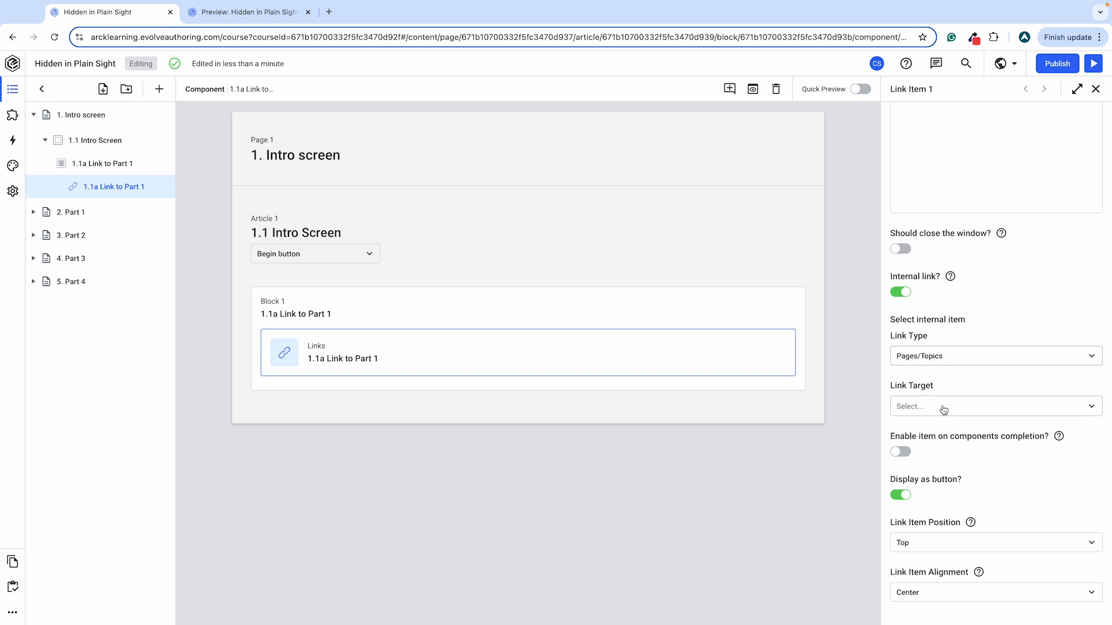
pyautogui.click(943, 408)
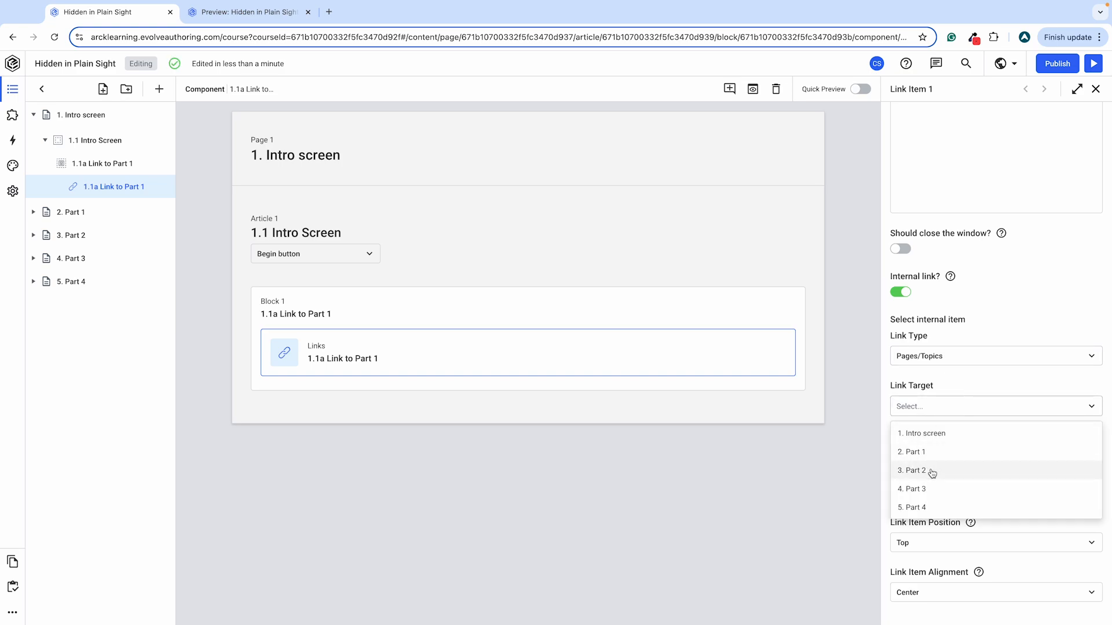
pyautogui.click(929, 450)
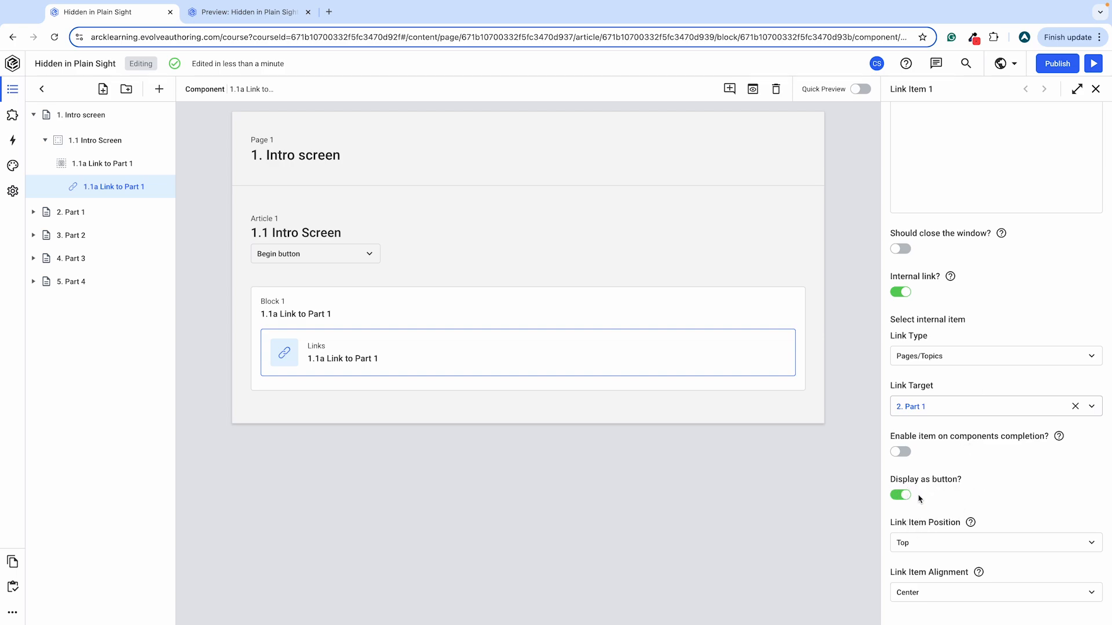
# Compare the PART 1 link in the preview with Display as button on and off, and re-enable the option.
pyautogui.click(249, 11)
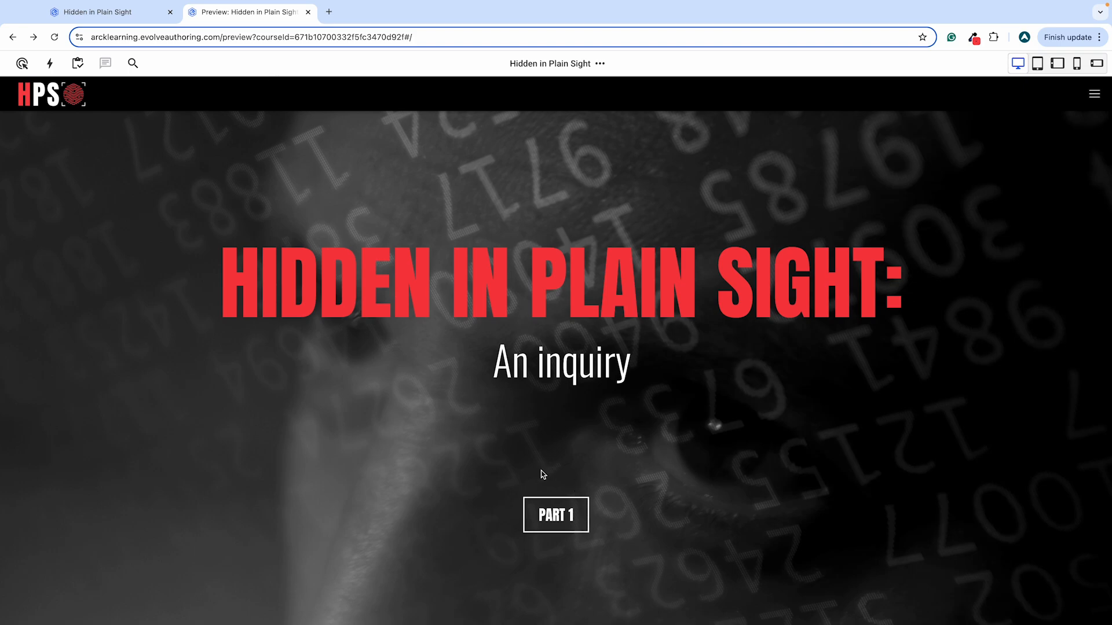
pyautogui.click(119, 20)
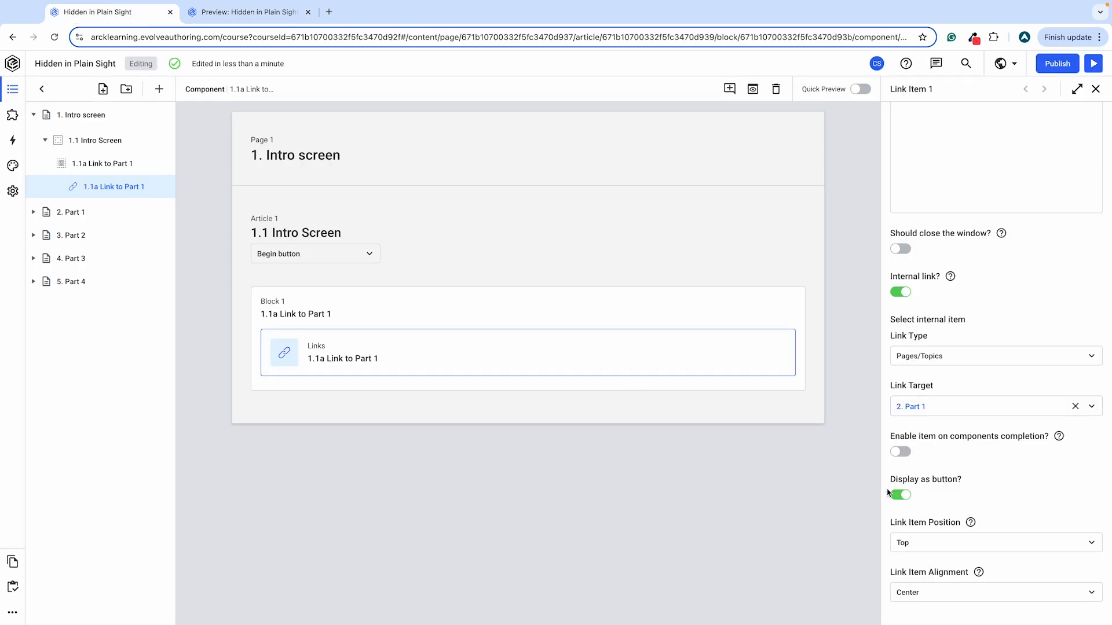
pyautogui.click(249, 12)
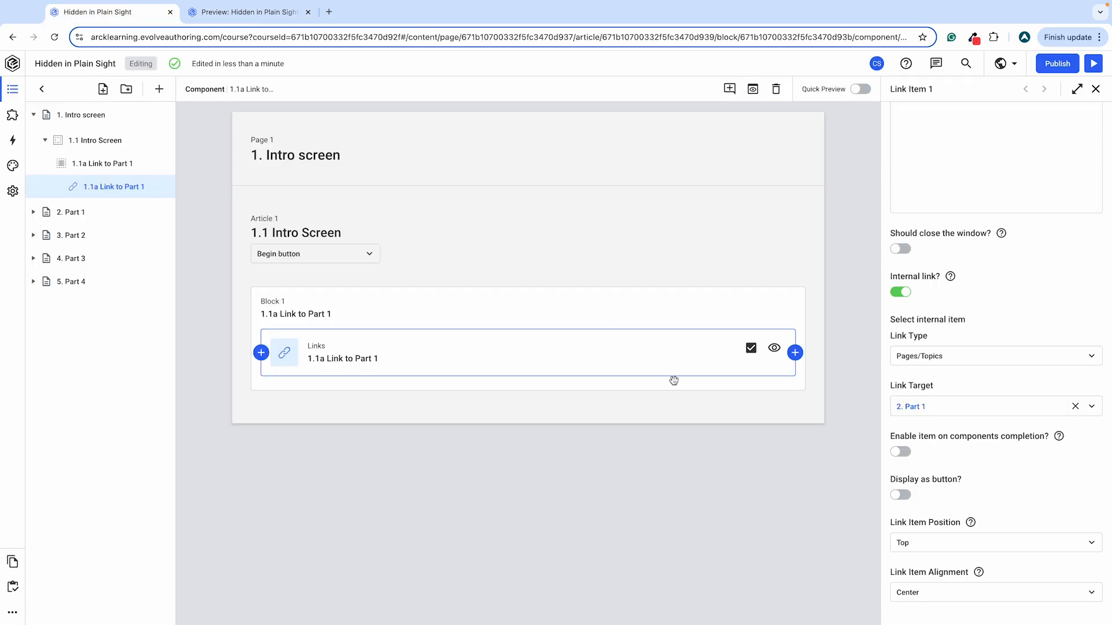
pyautogui.click(104, 11)
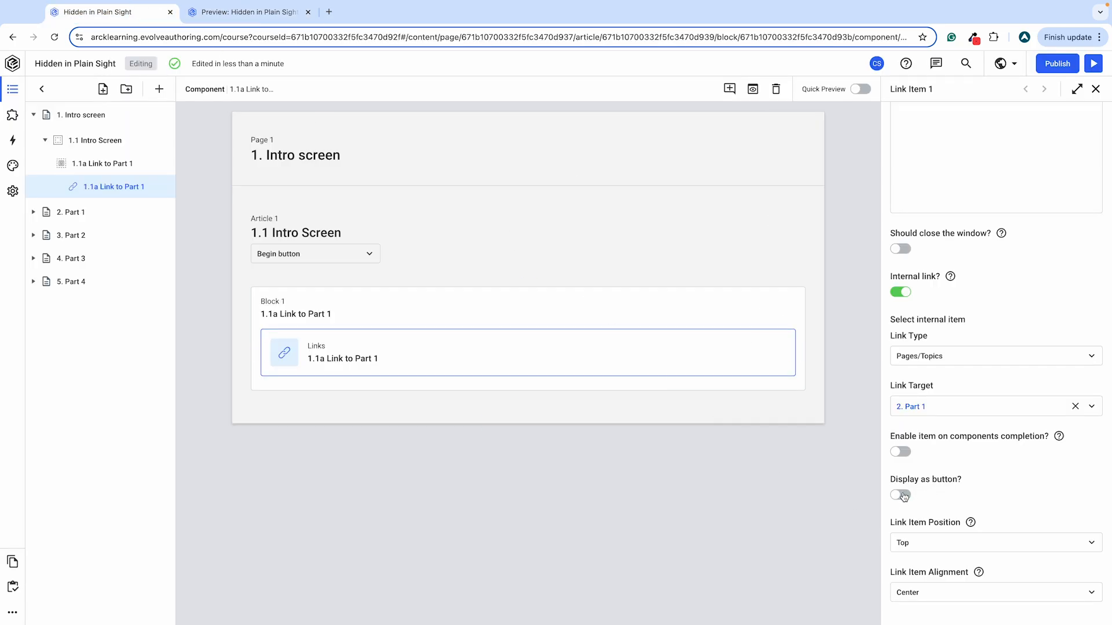
pyautogui.click(901, 495)
# Set the link item alignment to Left and check the button's placement in the preview.
pyautogui.click(930, 597)
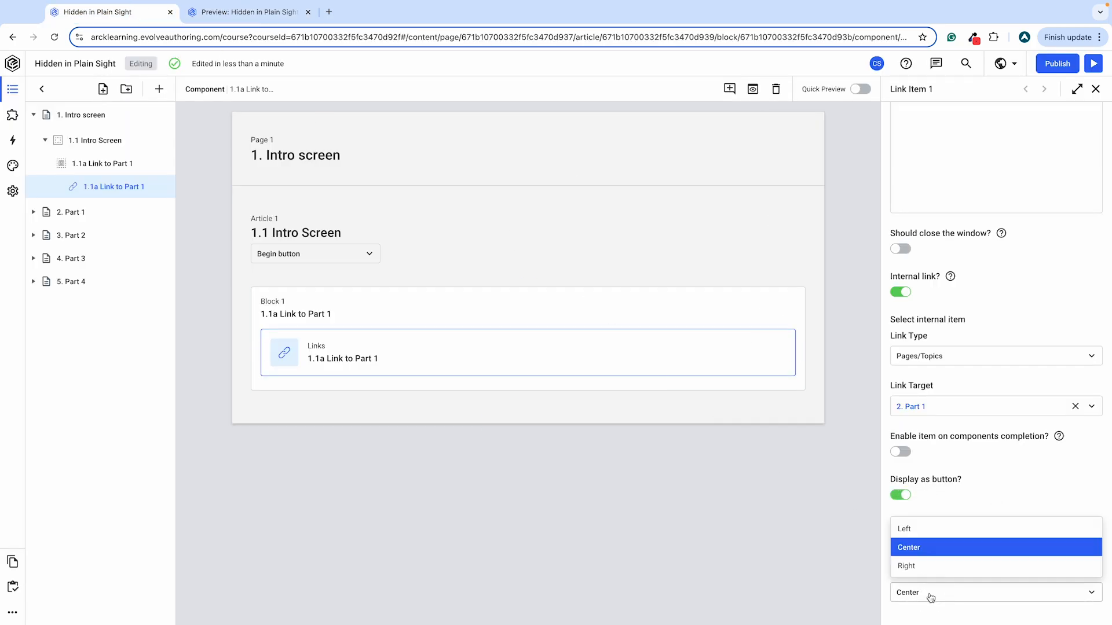
pyautogui.click(922, 543)
pyautogui.hotkey('ctrl', 'Tab')
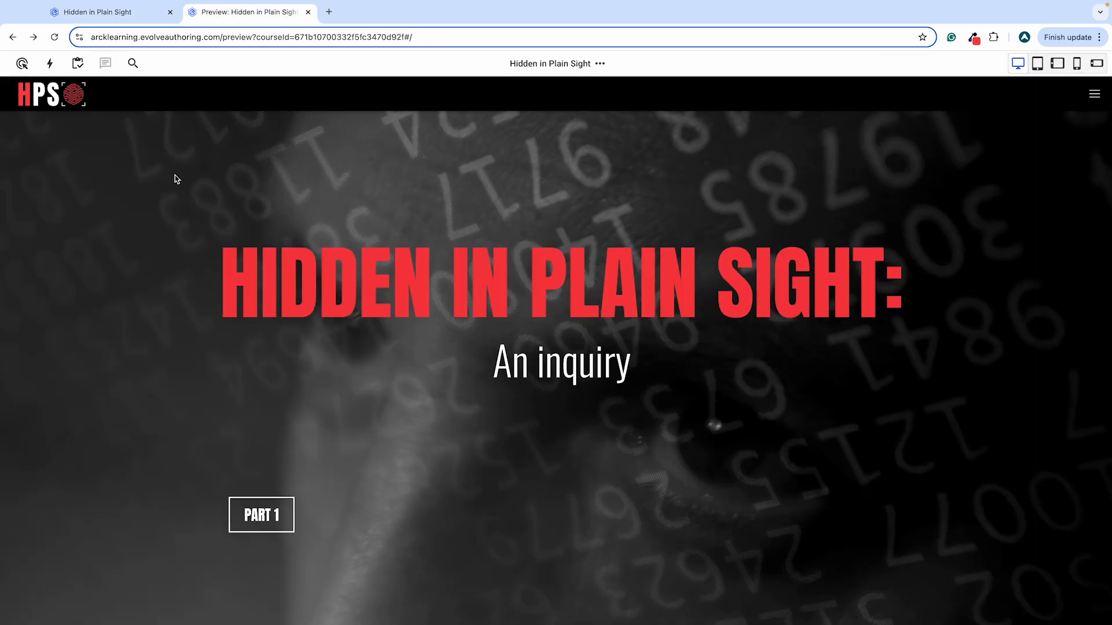
pyautogui.click(122, 19)
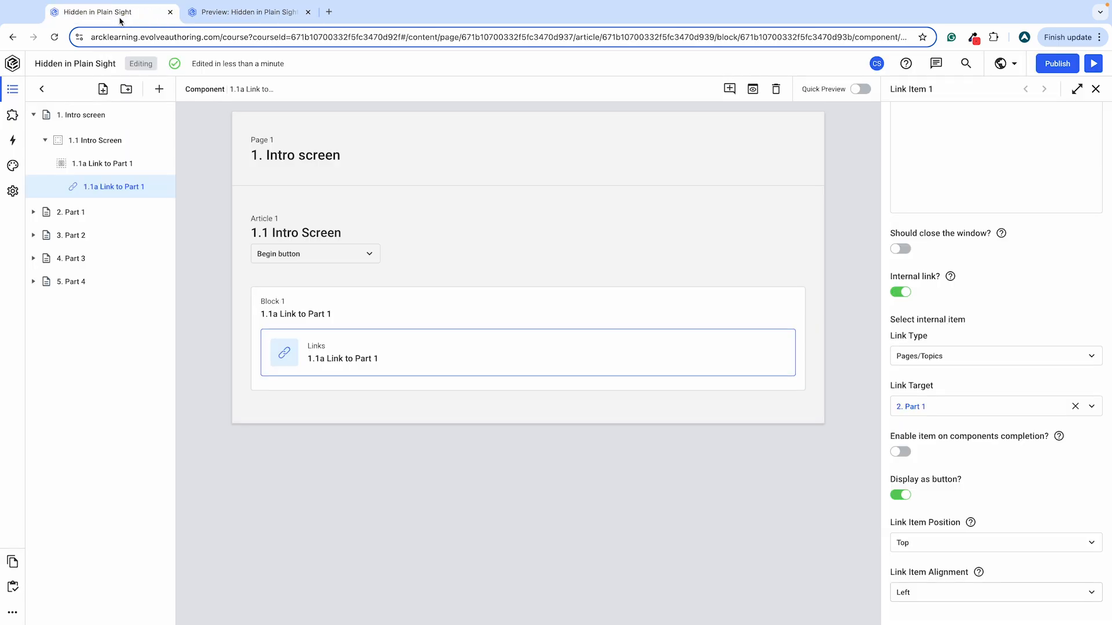
# Set the link item alignment back to Center and check the PART 1 button and its hover state in the preview.
pyautogui.click(933, 592)
pyautogui.click(925, 548)
pyautogui.click(246, 12)
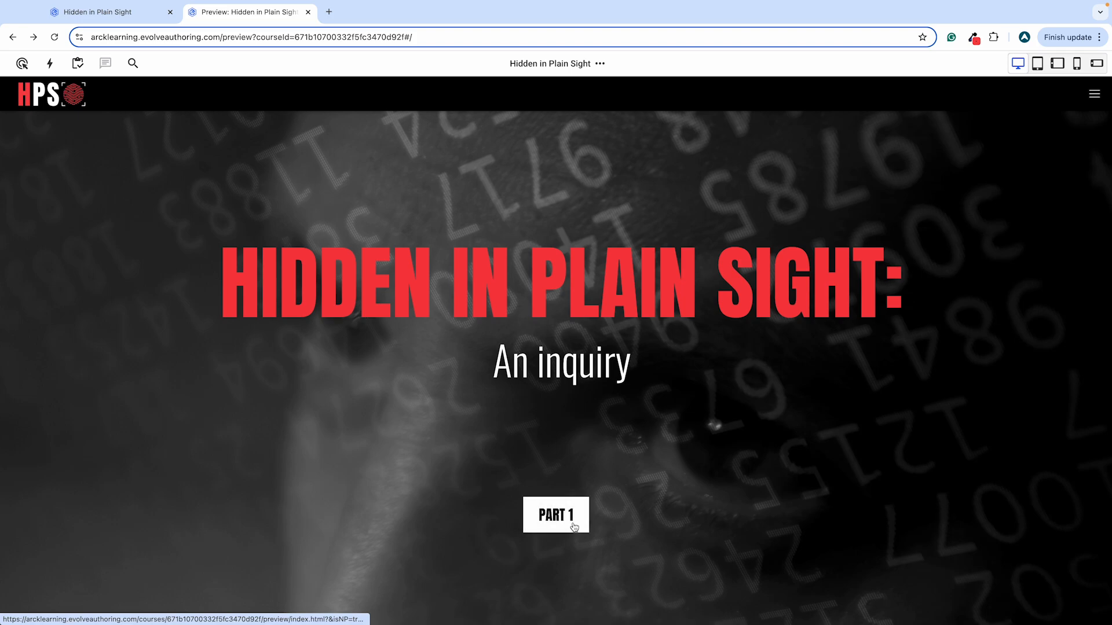
pyautogui.click(116, 14)
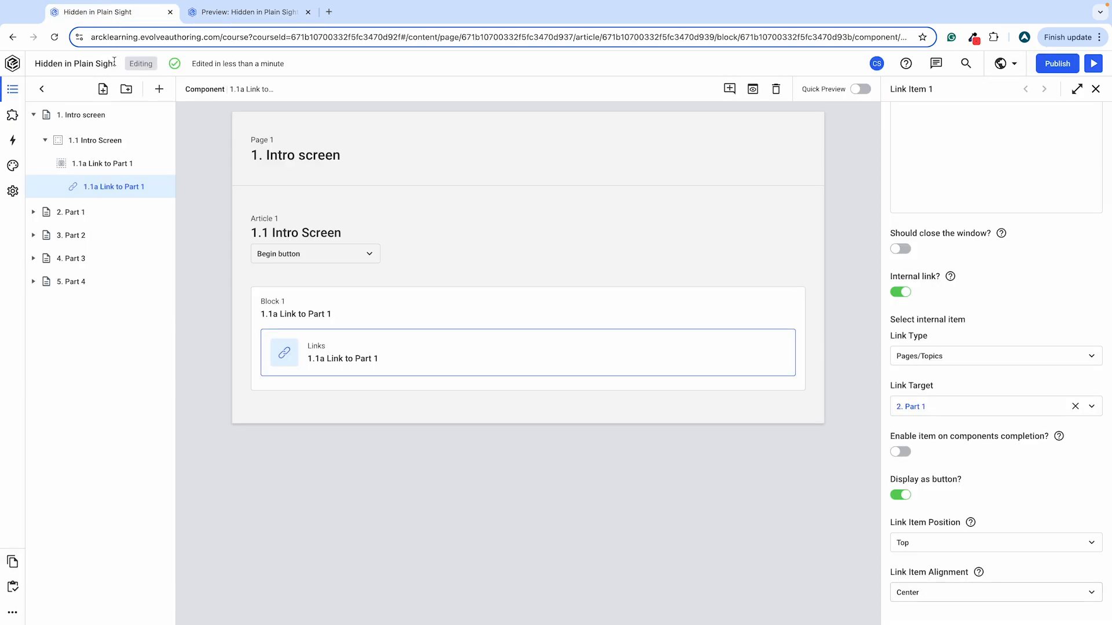
# Show the theme's Begin button article style and compare it with the PART 1 button in the preview.
pyautogui.click(12, 165)
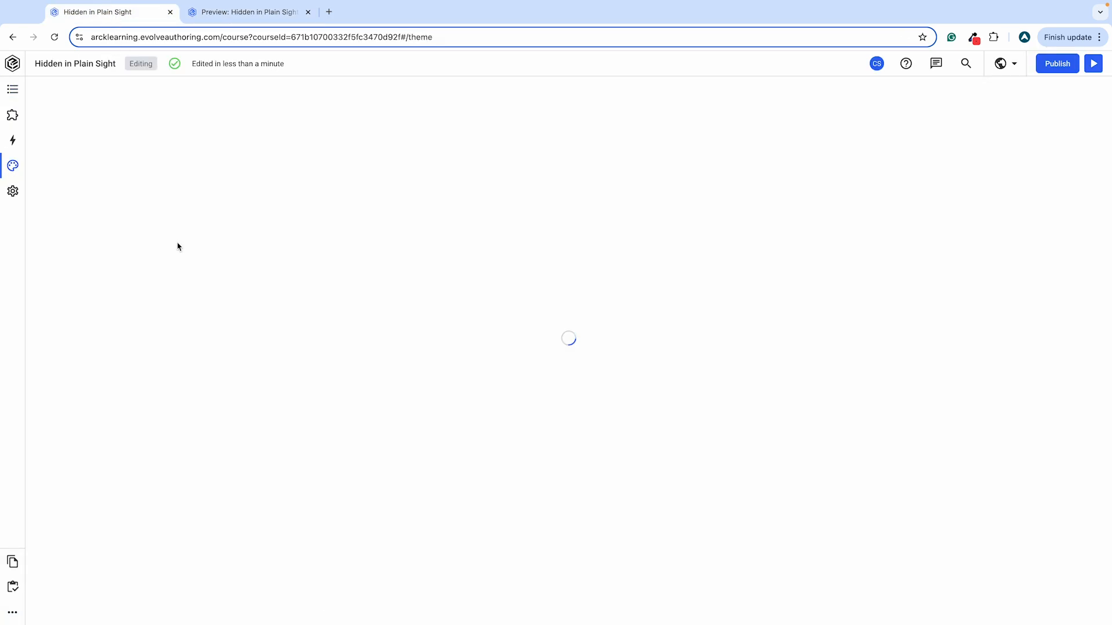
pyautogui.click(58, 505)
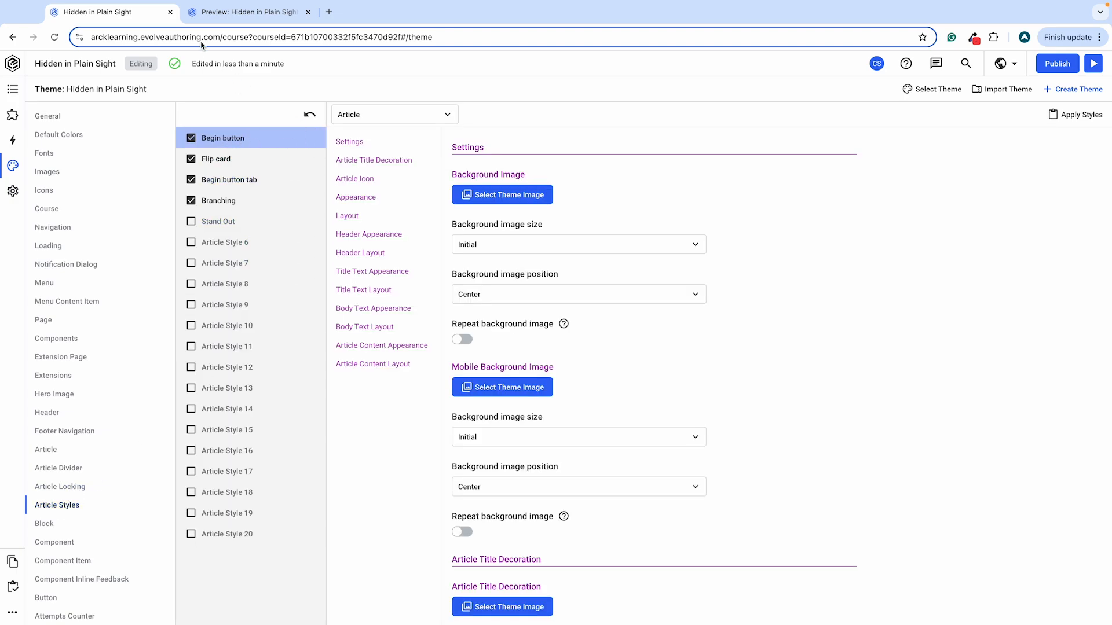
pyautogui.click(214, 12)
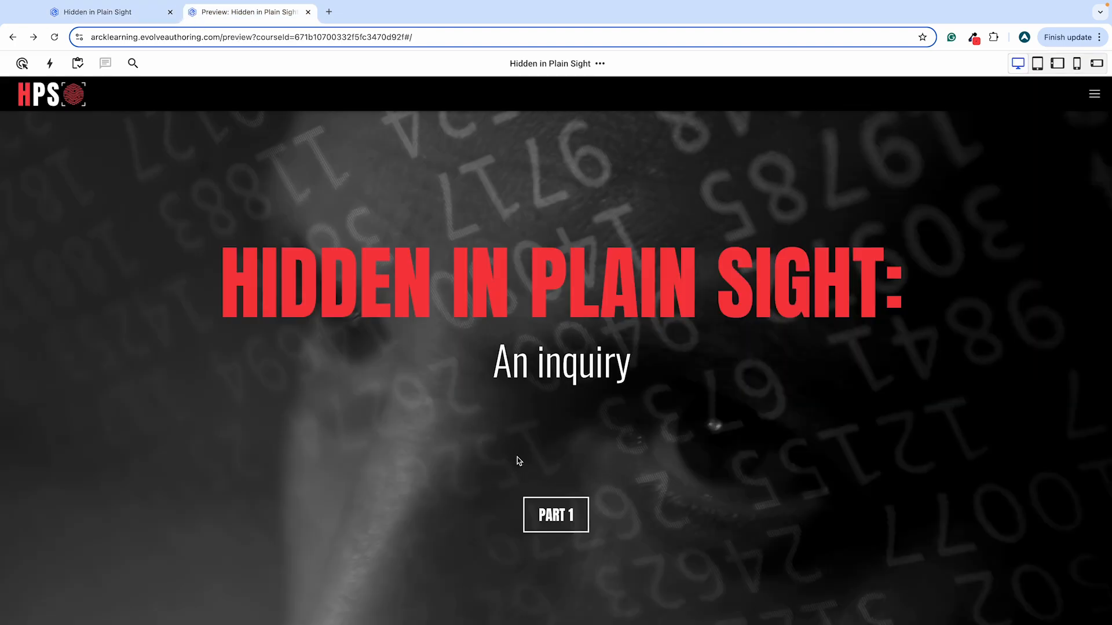
pyautogui.click(115, 13)
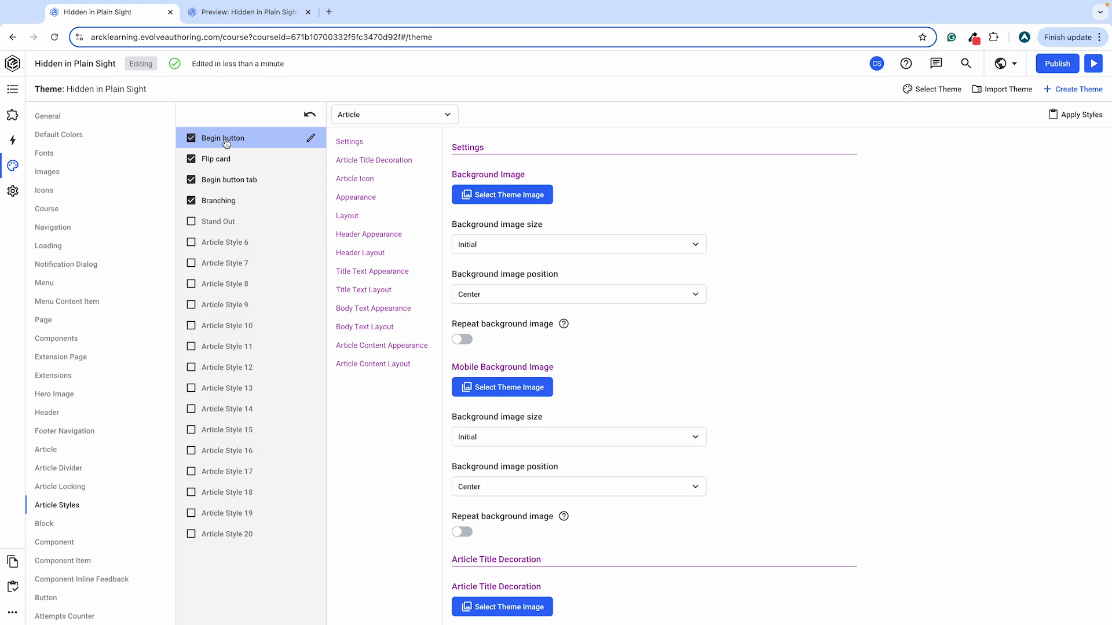
# Examine the Begin button style's Button background and border settings and compare the hover color with the previewed button.
pyautogui.click(422, 119)
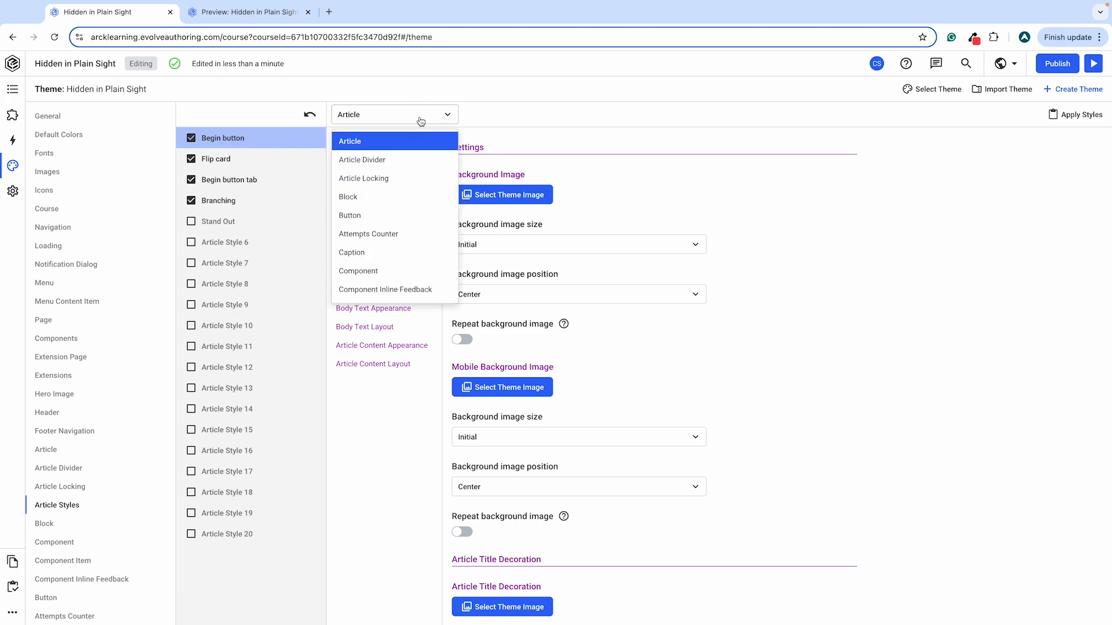
pyautogui.click(379, 214)
pyautogui.scroll(-6, 640, 337)
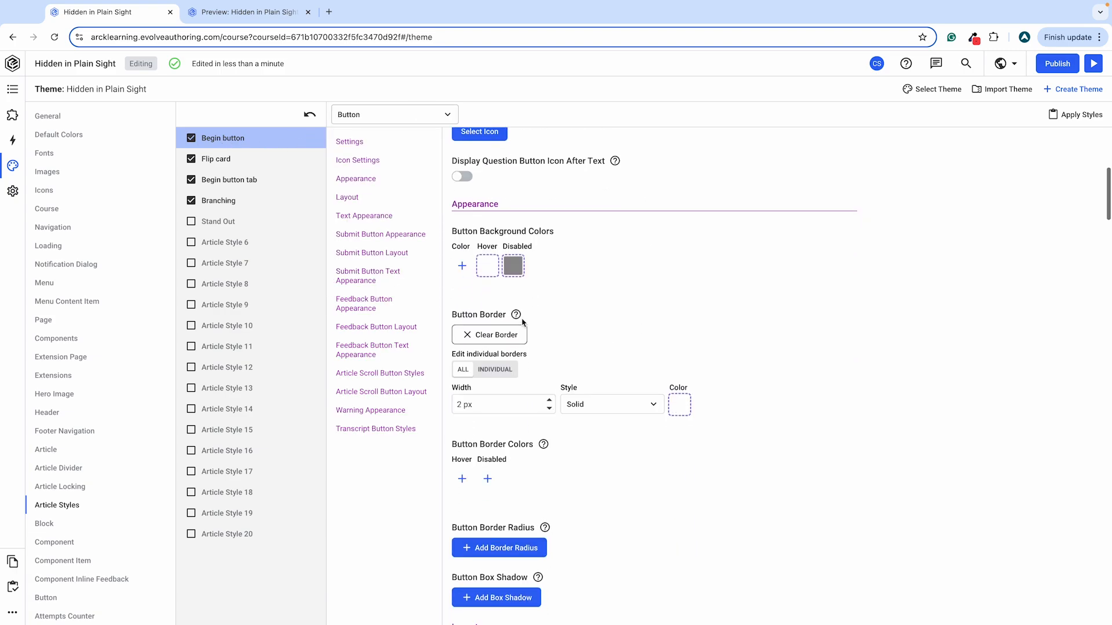
pyautogui.scroll(-2, 582, 294)
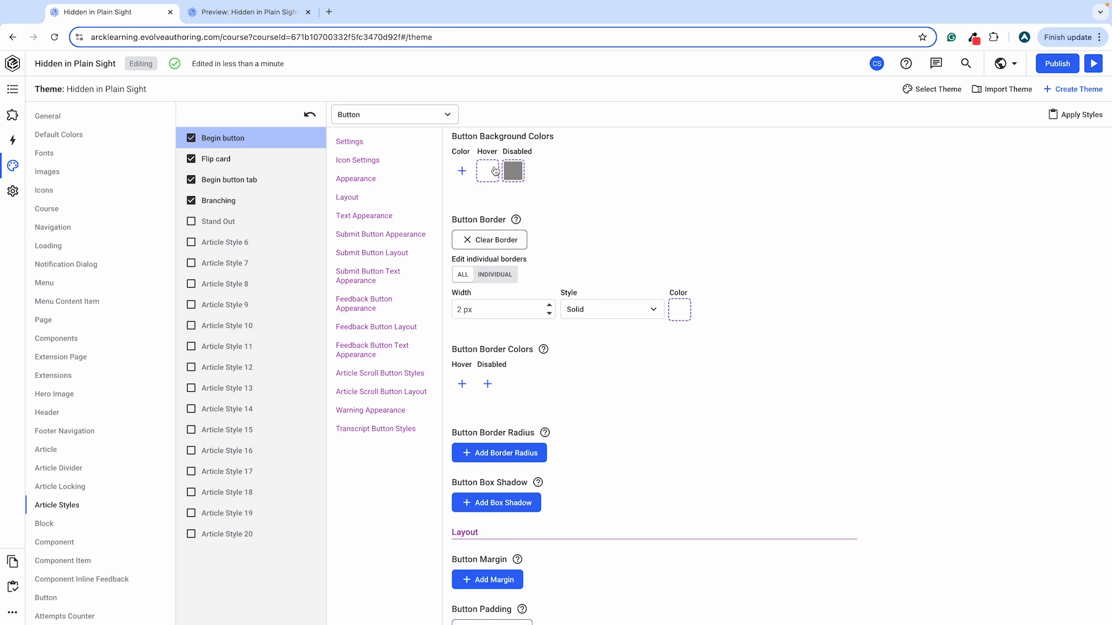
pyautogui.click(273, 12)
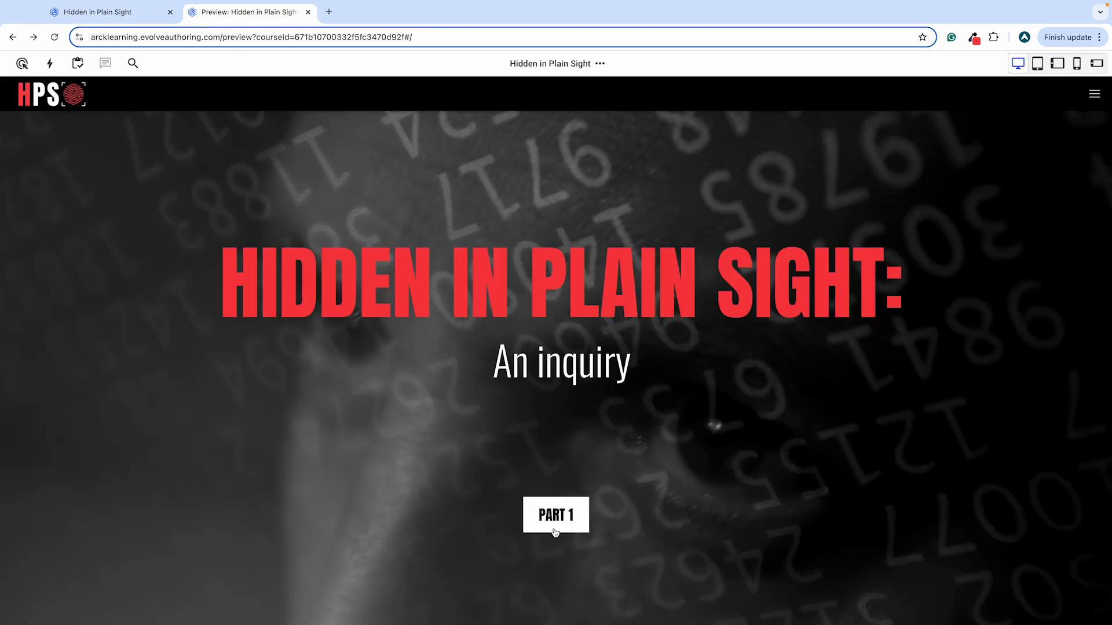
pyautogui.click(104, 13)
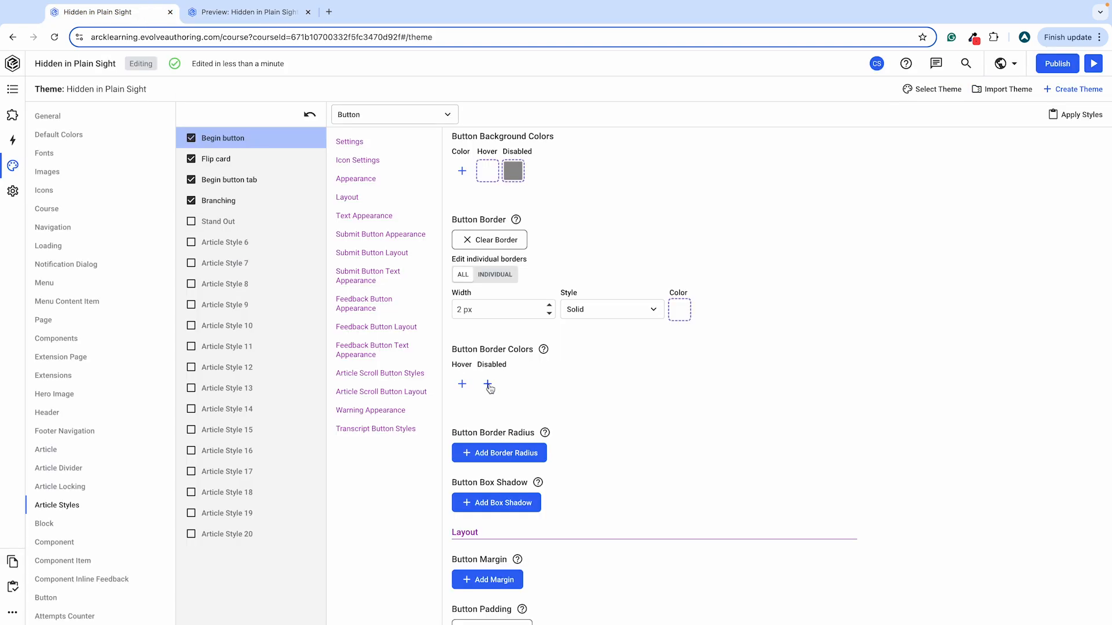
# Review the Begin button style's padding, text styles and text colors, and compare them with the previewed button.
pyautogui.scroll(-5, 718, 405)
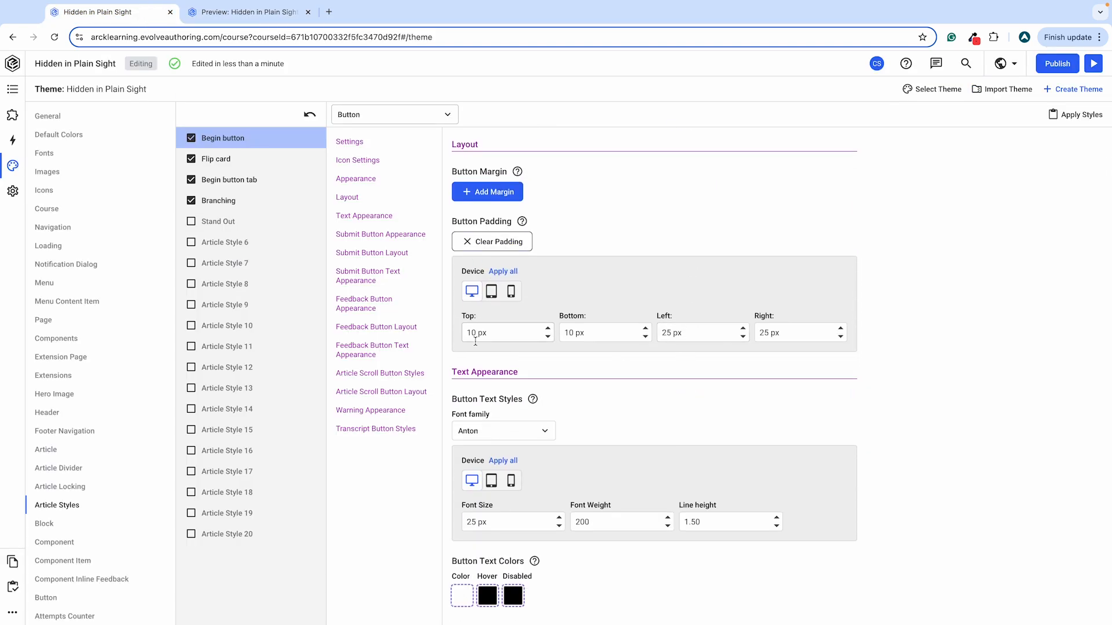
pyautogui.click(249, 13)
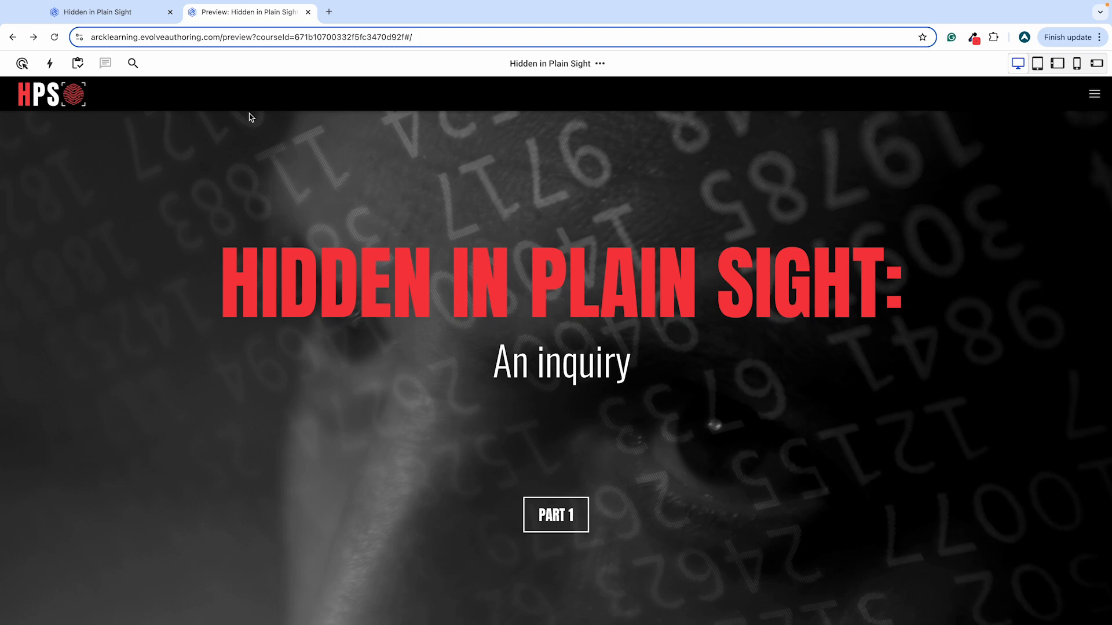
pyautogui.click(103, 17)
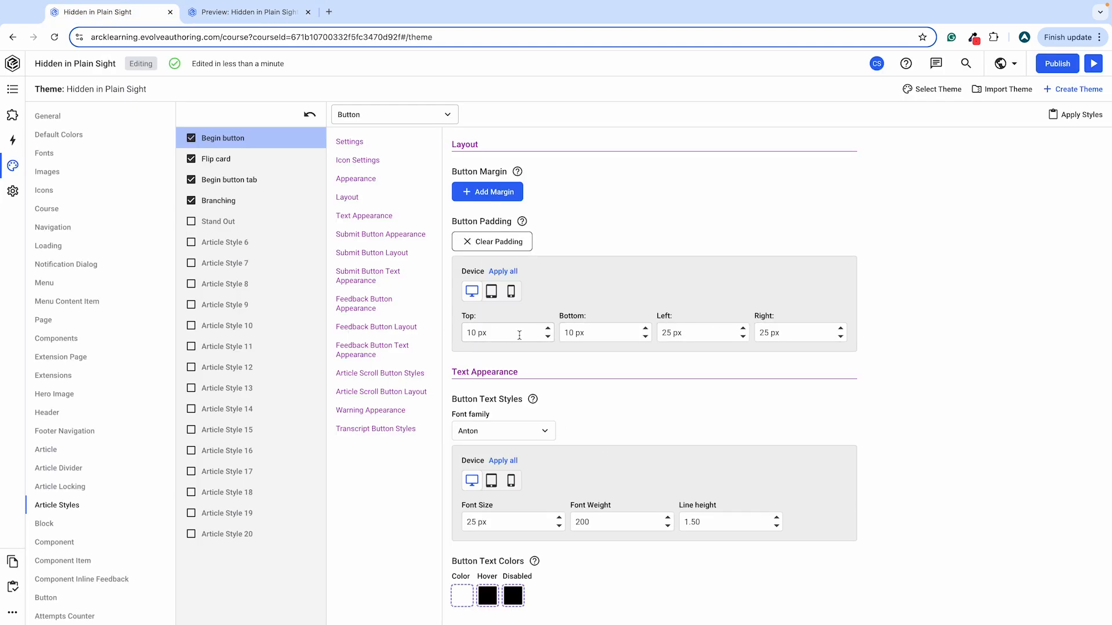
# Try a larger top padding for the Begin button style, check it in the preview, and restore it to 10 px.
pyautogui.moveTo(475, 334); pyautogui.dragTo(454, 330)
pyautogui.click(246, 12)
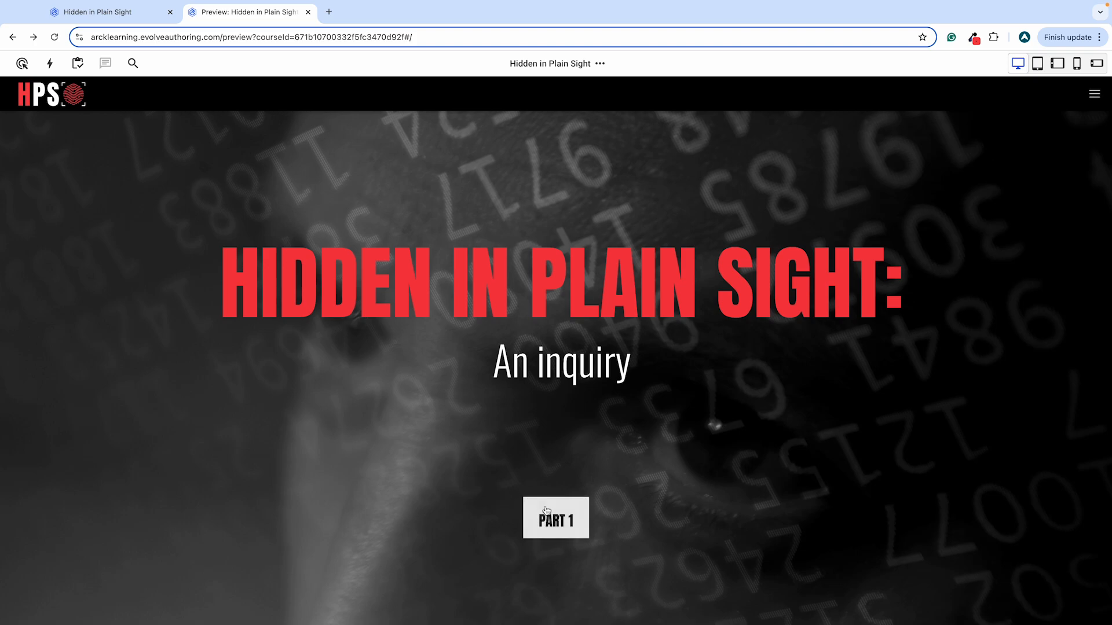
pyautogui.click(125, 24)
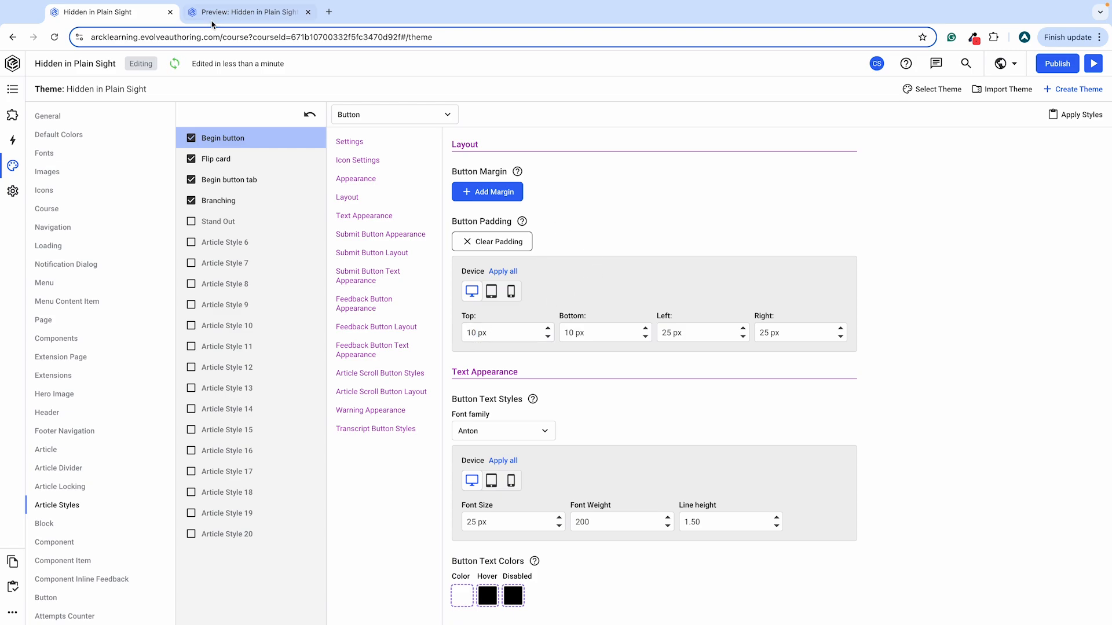
pyautogui.click(242, 12)
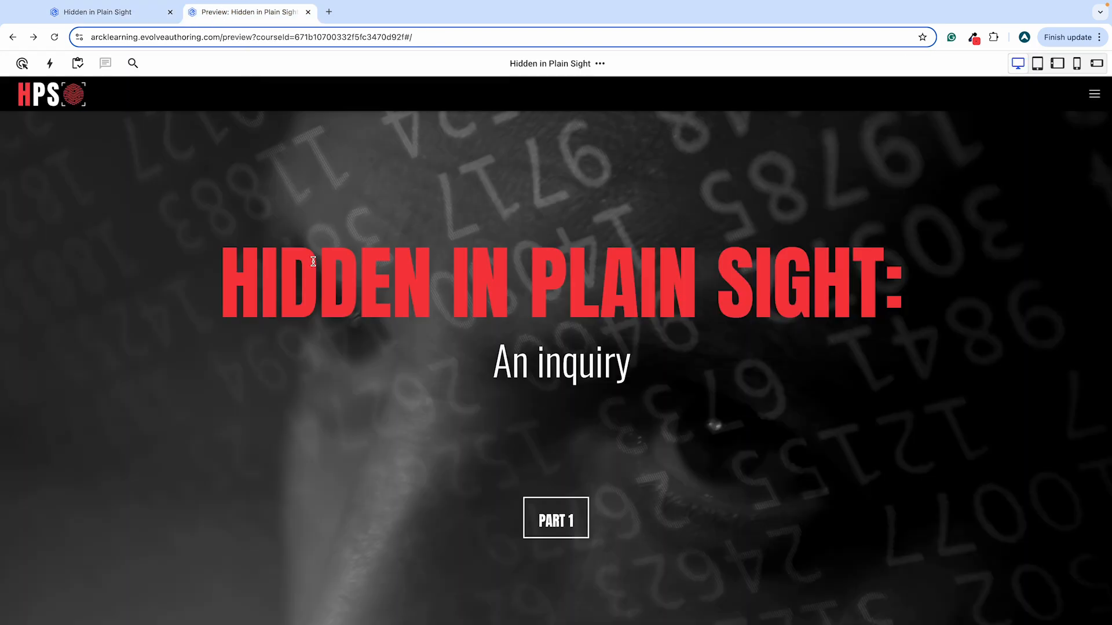
# Return from the theme settings to the course content at the Links component "1.1a Link to Part 1".
pyautogui.click(110, 12)
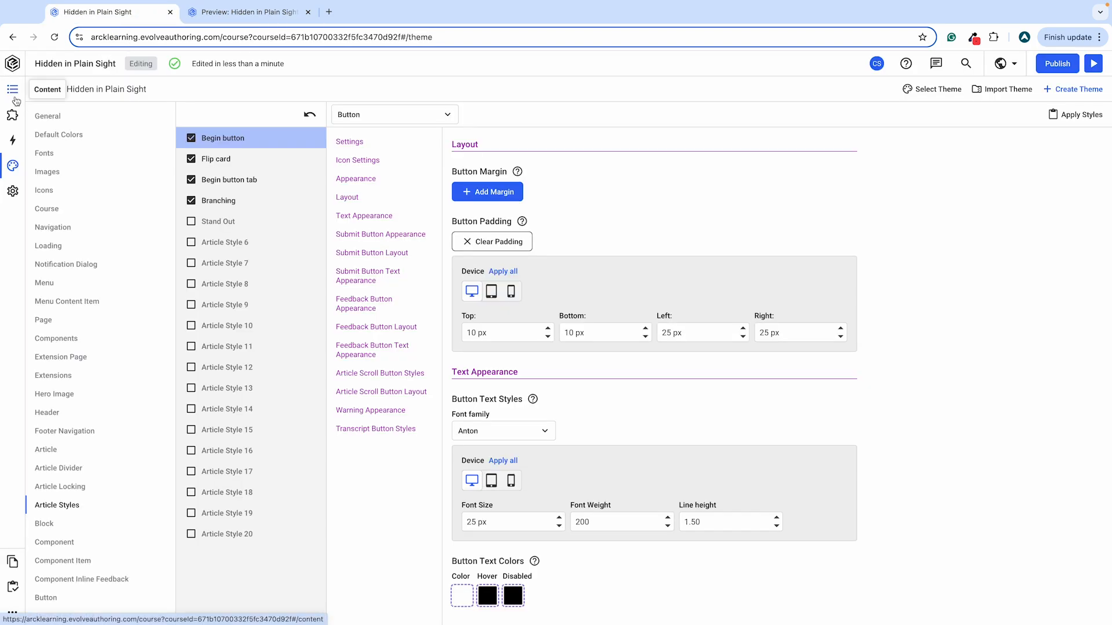
pyautogui.click(13, 90)
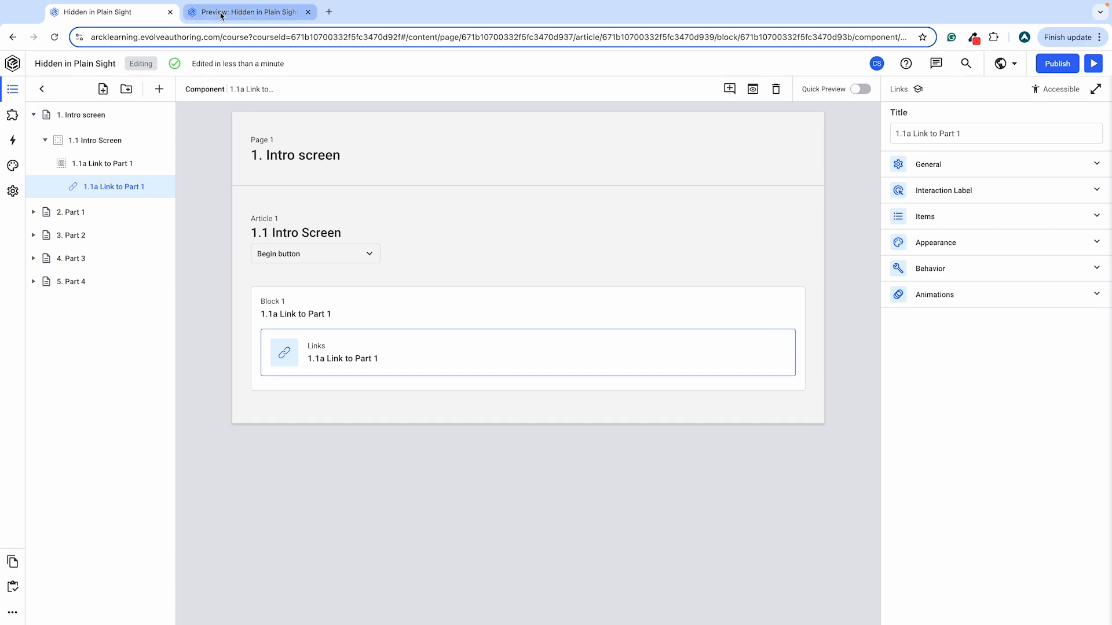
# Examine the theme's general Button settings, including background colors and border, and return to the course content.
pyautogui.click(12, 166)
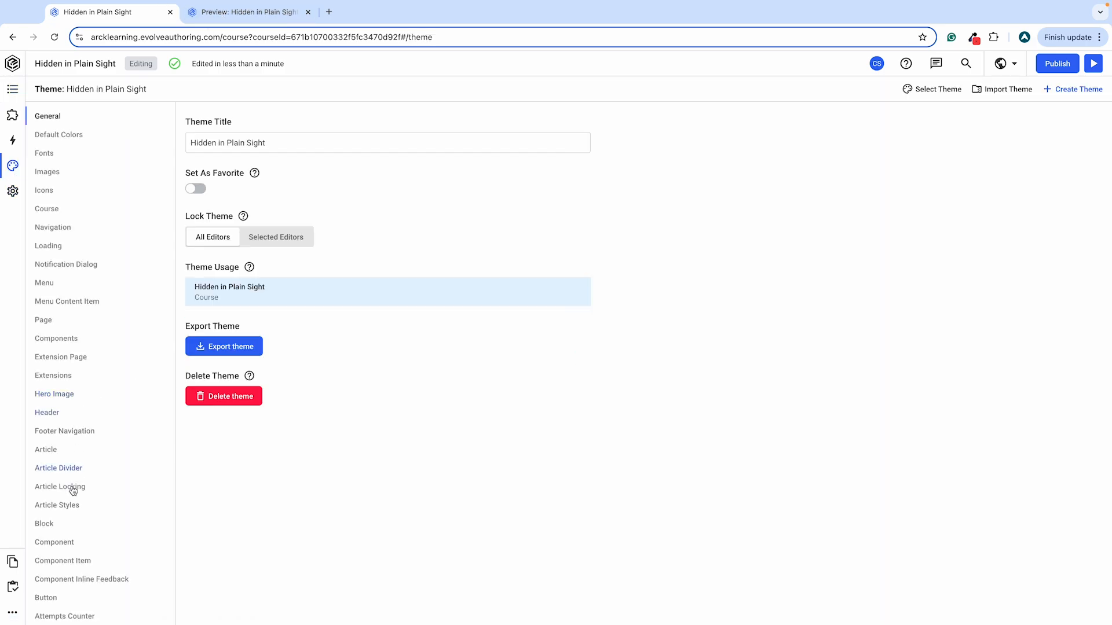
pyautogui.scroll(-2, 76, 481)
pyautogui.click(45, 514)
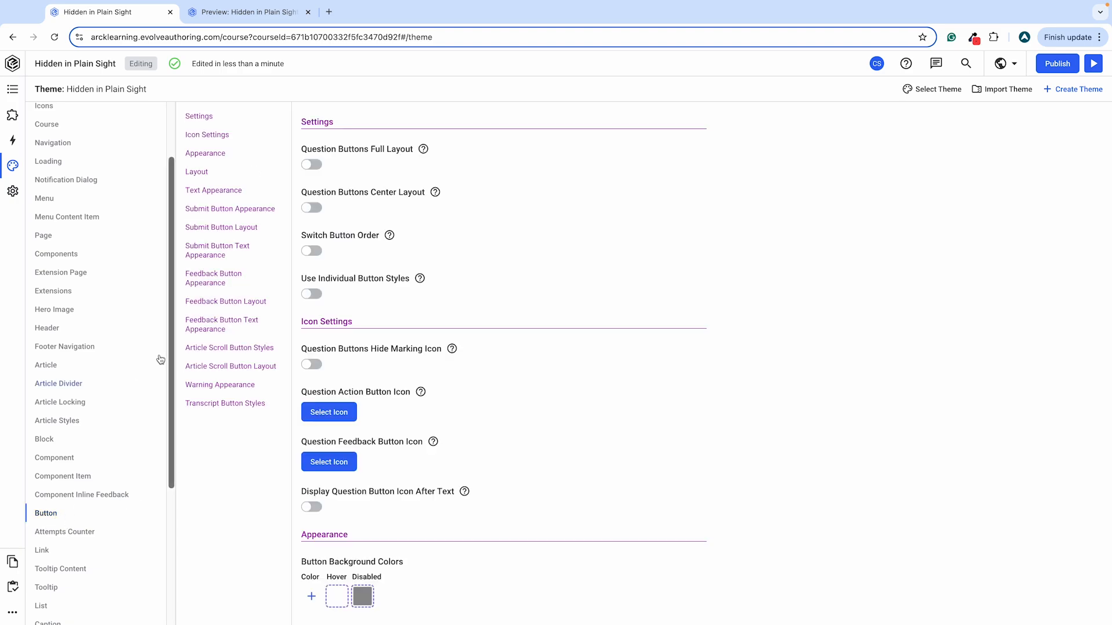
pyautogui.scroll(-5, 476, 382)
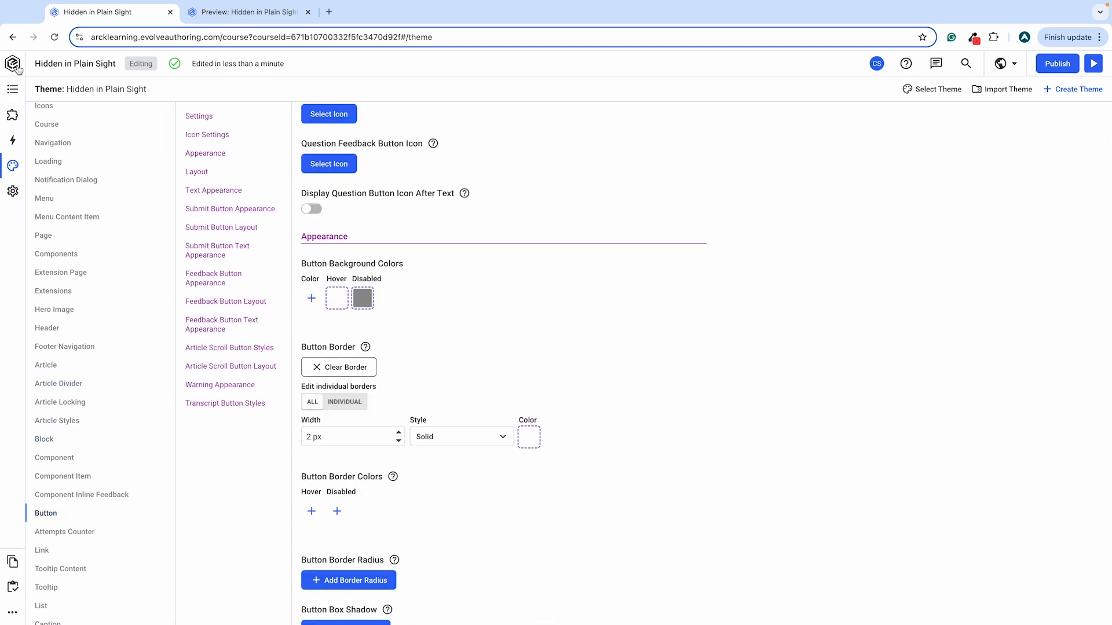
pyautogui.click(12, 90)
# Disable the "1.1a Link to Part 1" block on the intro screen, comparing the previewed page before and after.
pyautogui.click(232, 12)
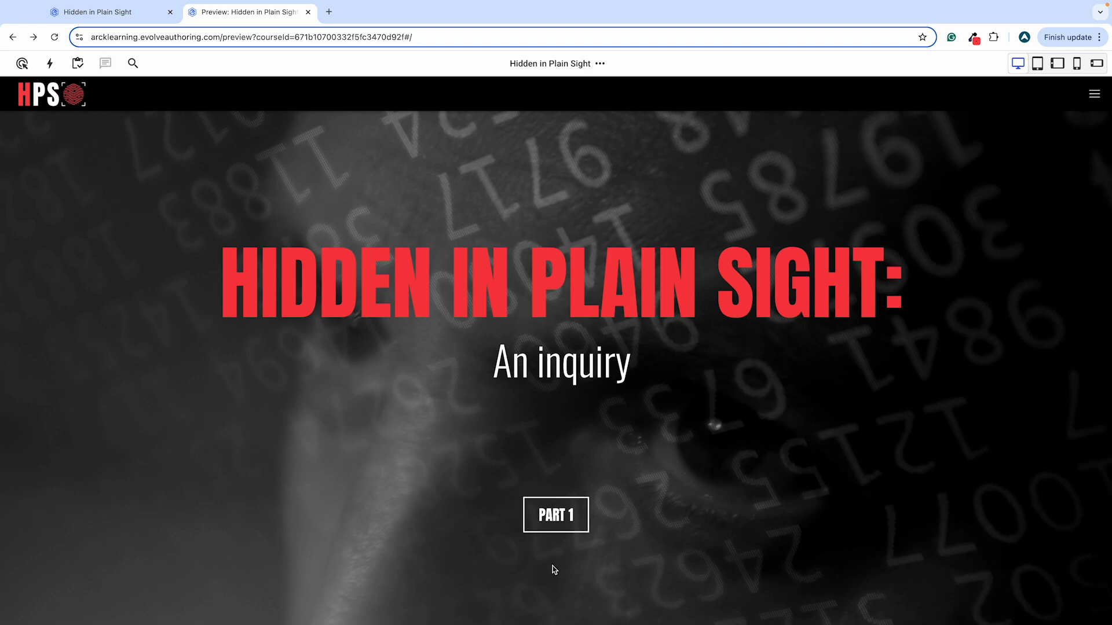
pyautogui.click(557, 521)
pyautogui.click(110, 12)
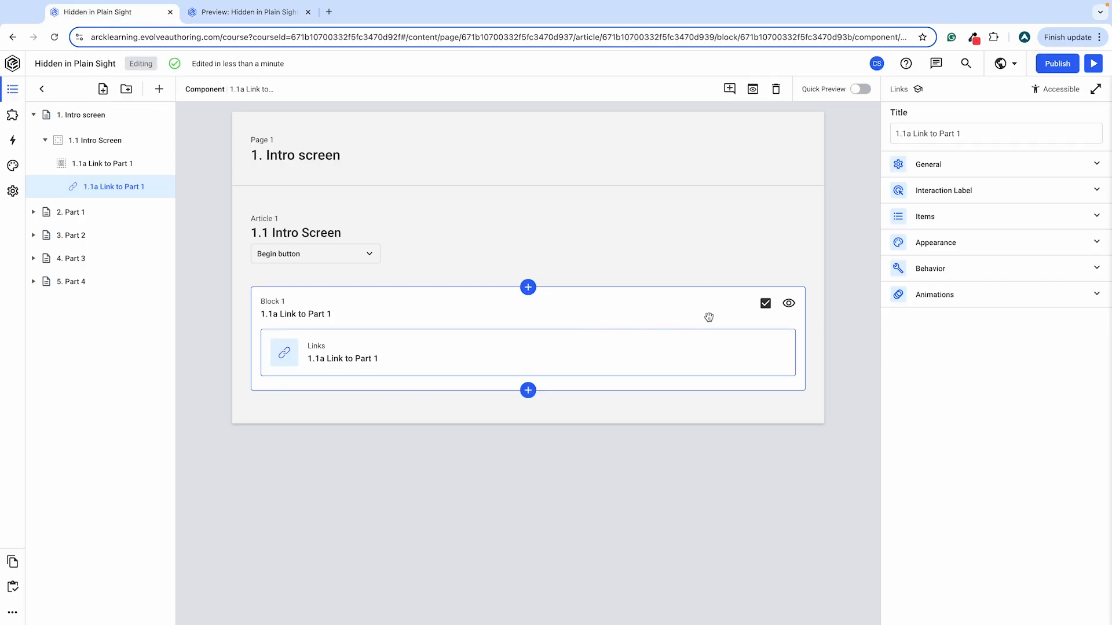
pyautogui.click(765, 303)
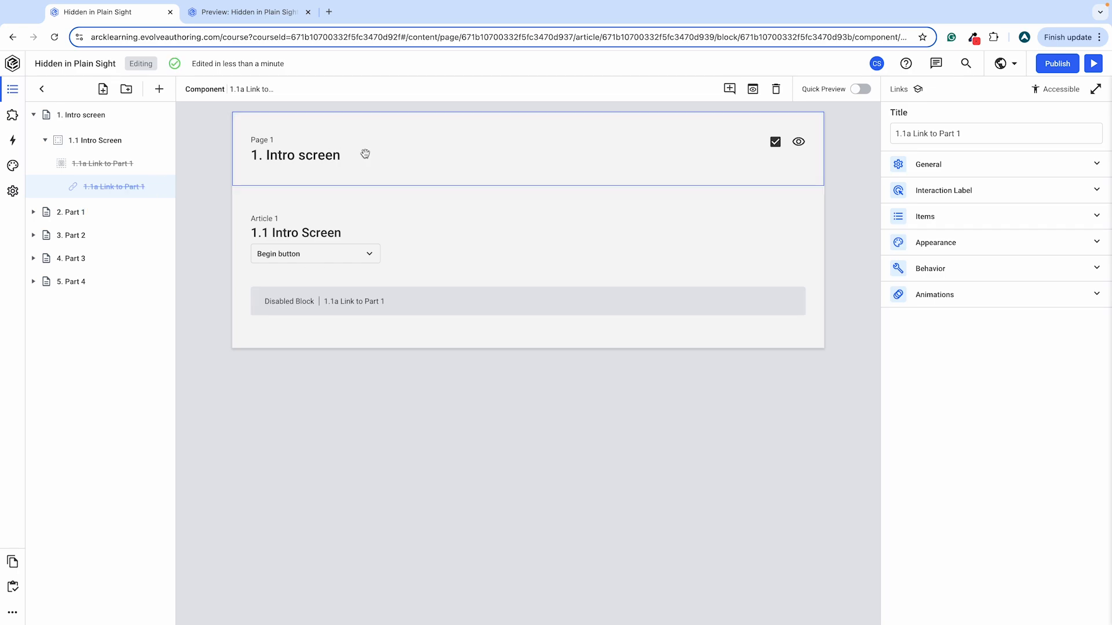
pyautogui.click(244, 12)
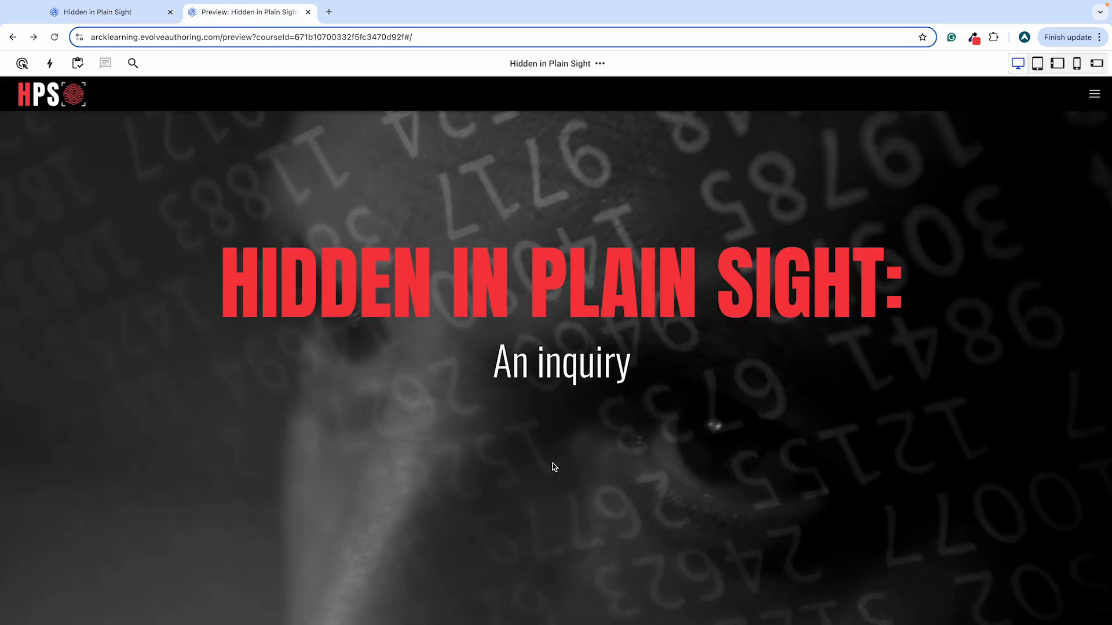
pyautogui.click(145, 17)
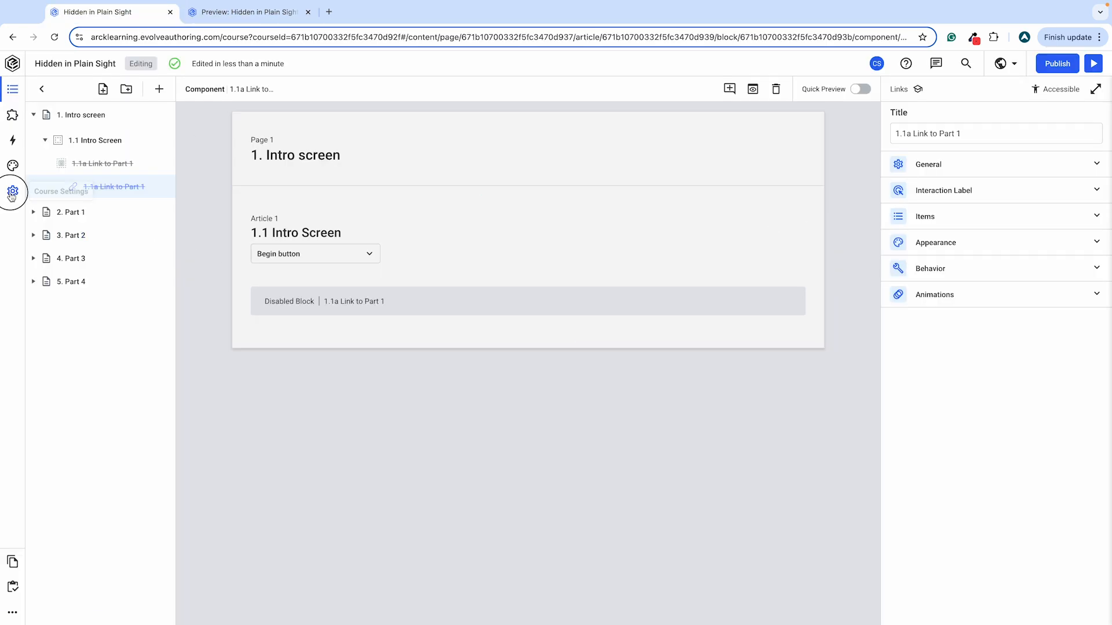
# Enable Footer Navigation in the course's navigation settings and check the footer in the preview.
pyautogui.click(12, 193)
pyautogui.click(87, 90)
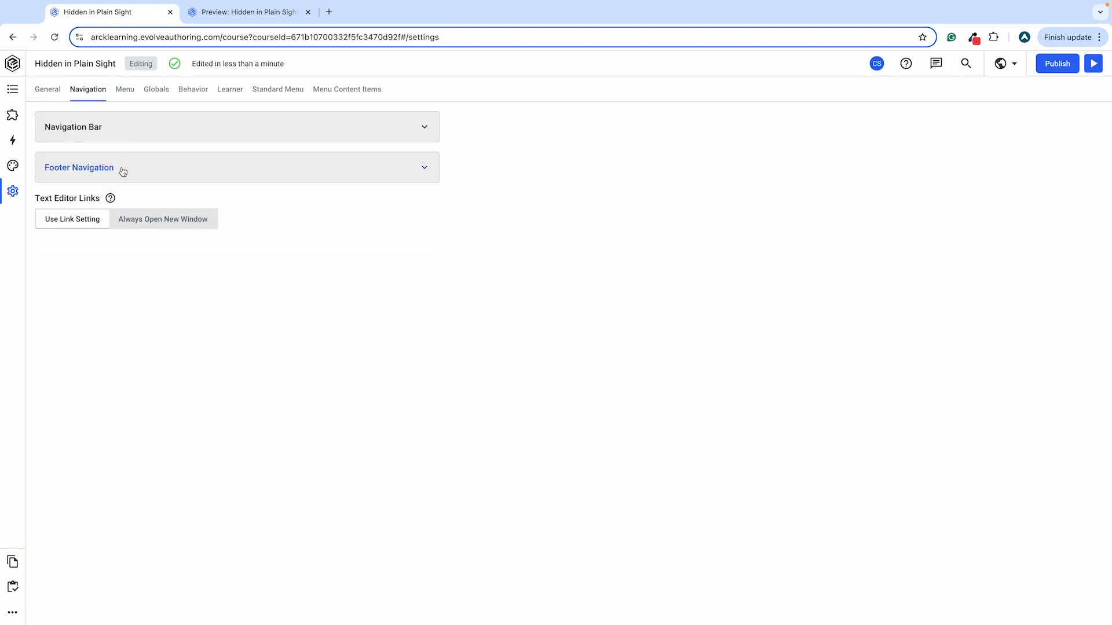
pyautogui.click(122, 172)
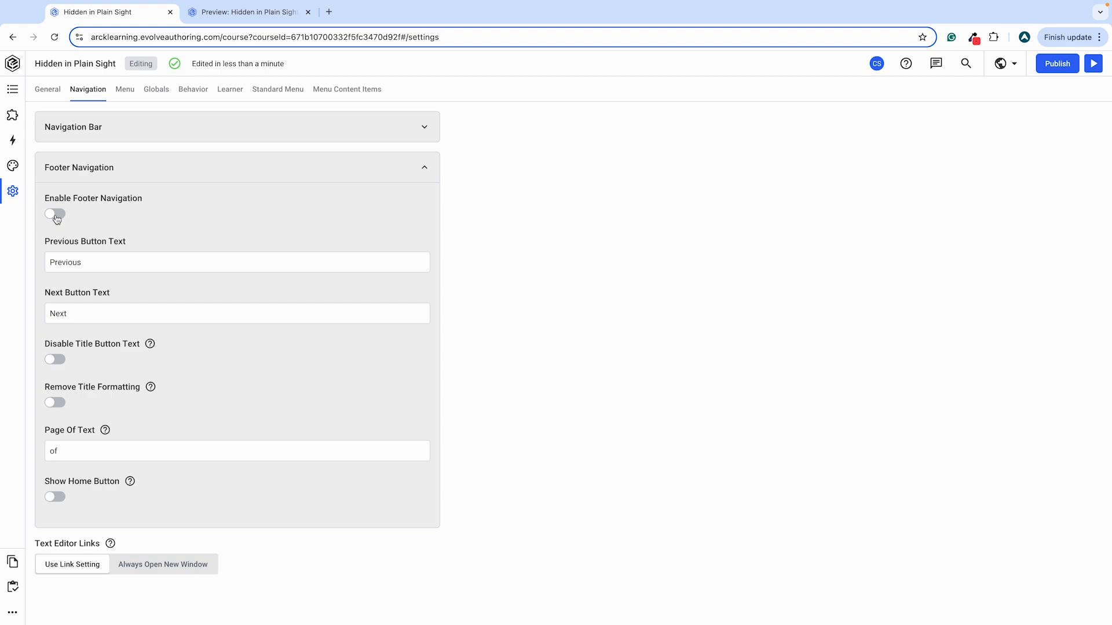
pyautogui.click(223, 14)
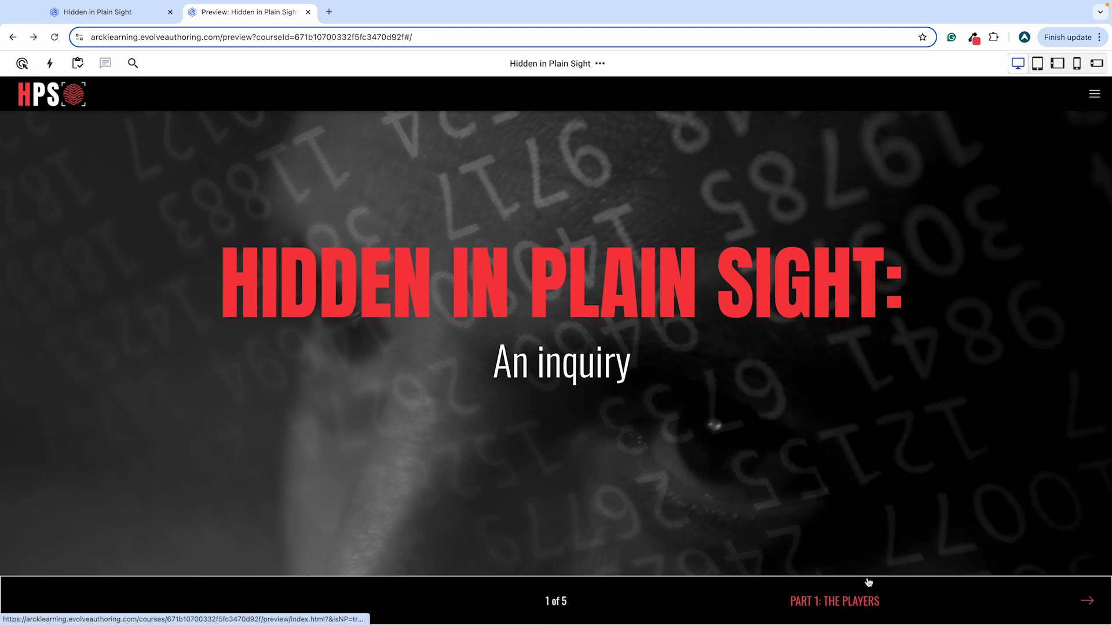
pyautogui.click(128, 11)
# Examine the display title of page "2. Part 1" and compare it with the footer's next-page link in the preview.
pyautogui.click(13, 88)
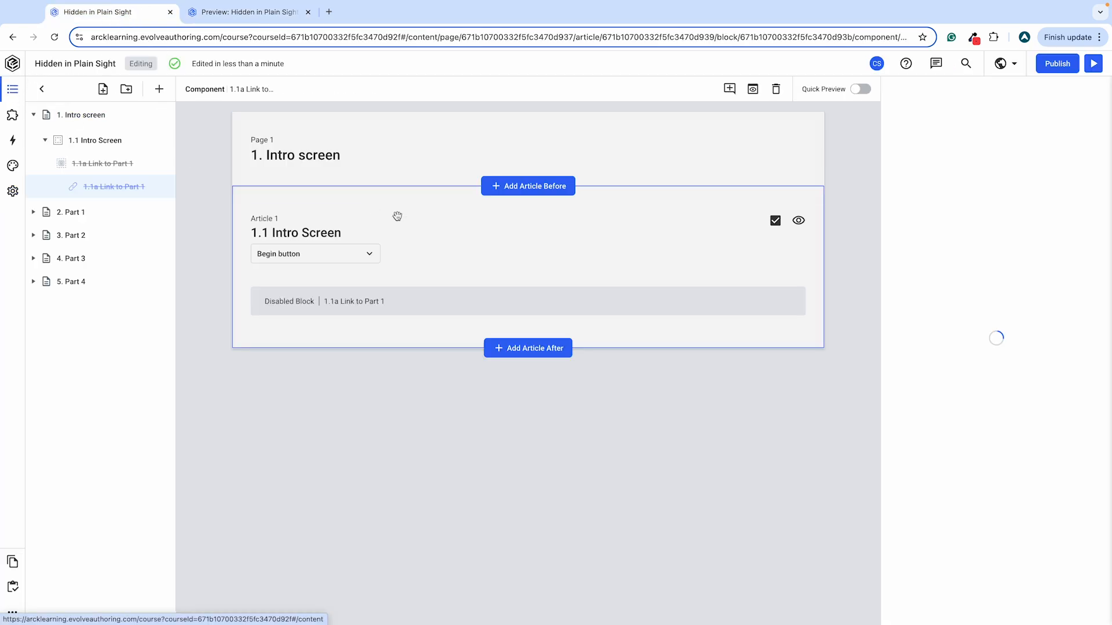
pyautogui.click(84, 215)
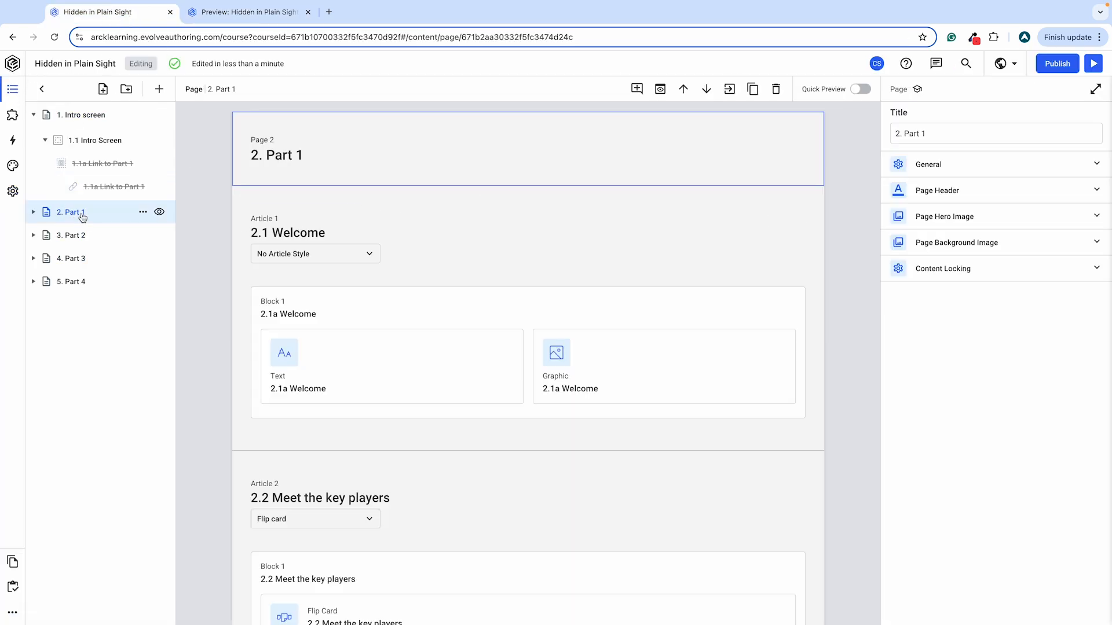
pyautogui.click(942, 164)
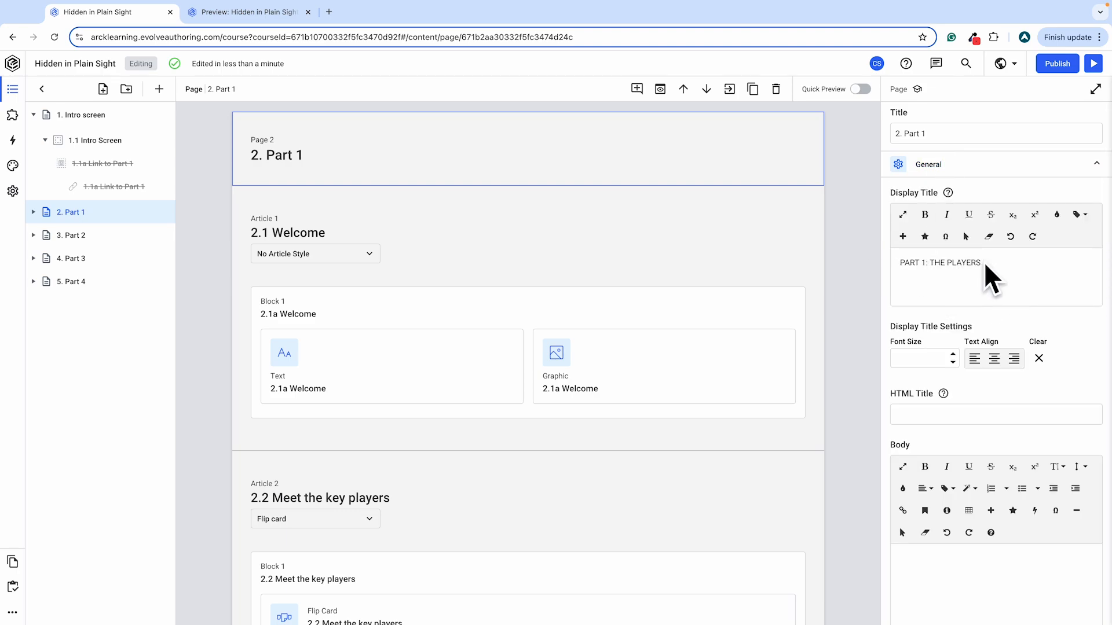
pyautogui.click(202, 21)
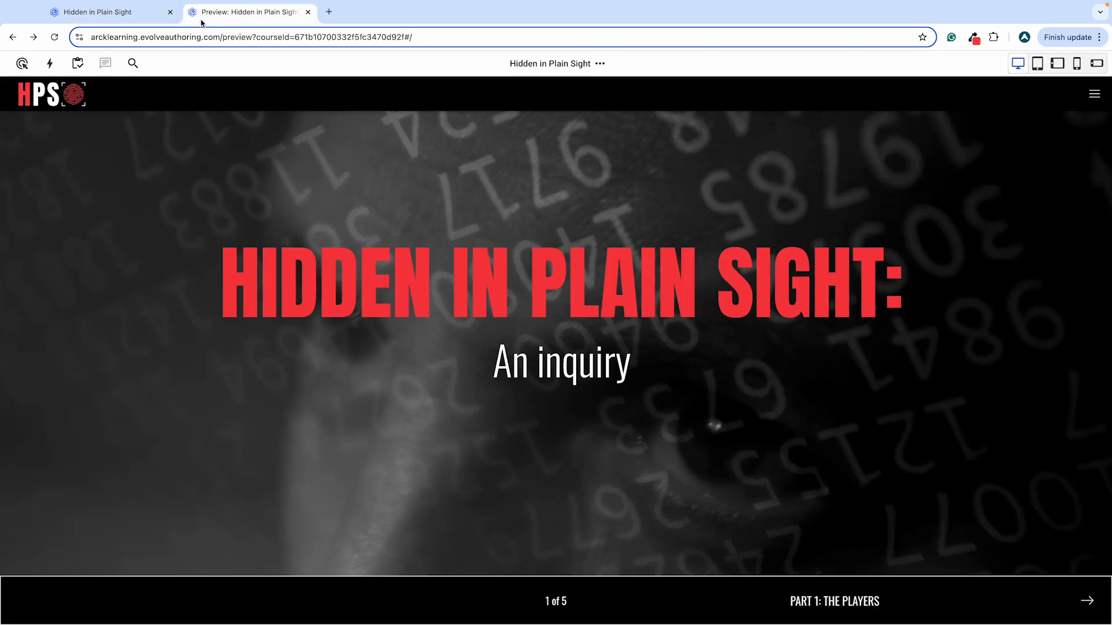
pyautogui.click(94, 11)
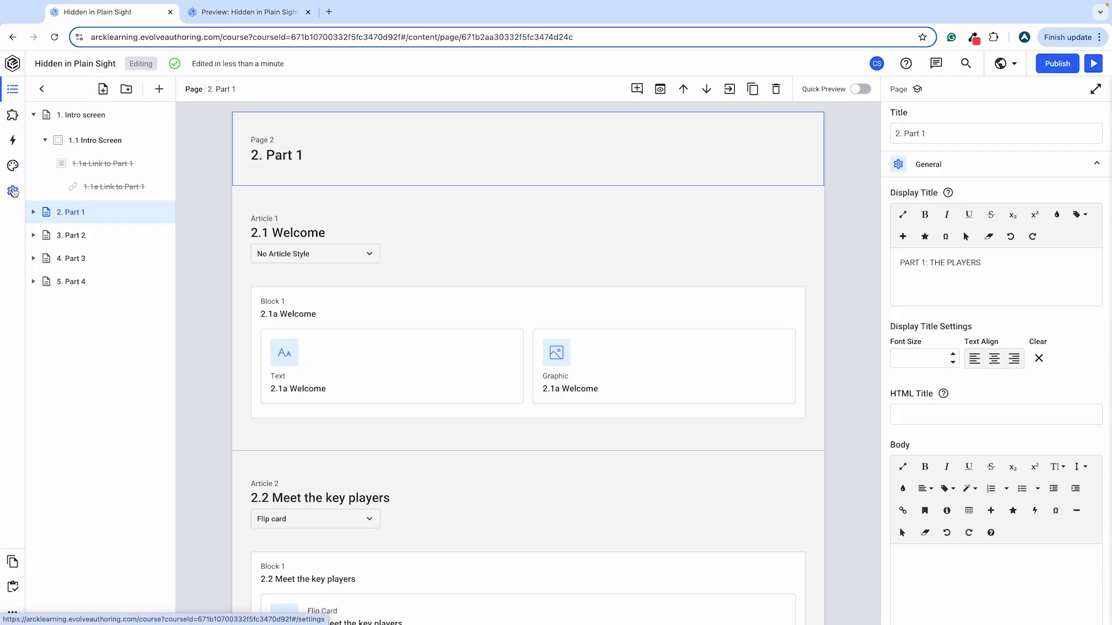
# Try Disable Title Button Text in the footer navigation settings, check it in the preview, and turn it off again.
pyautogui.click(13, 191)
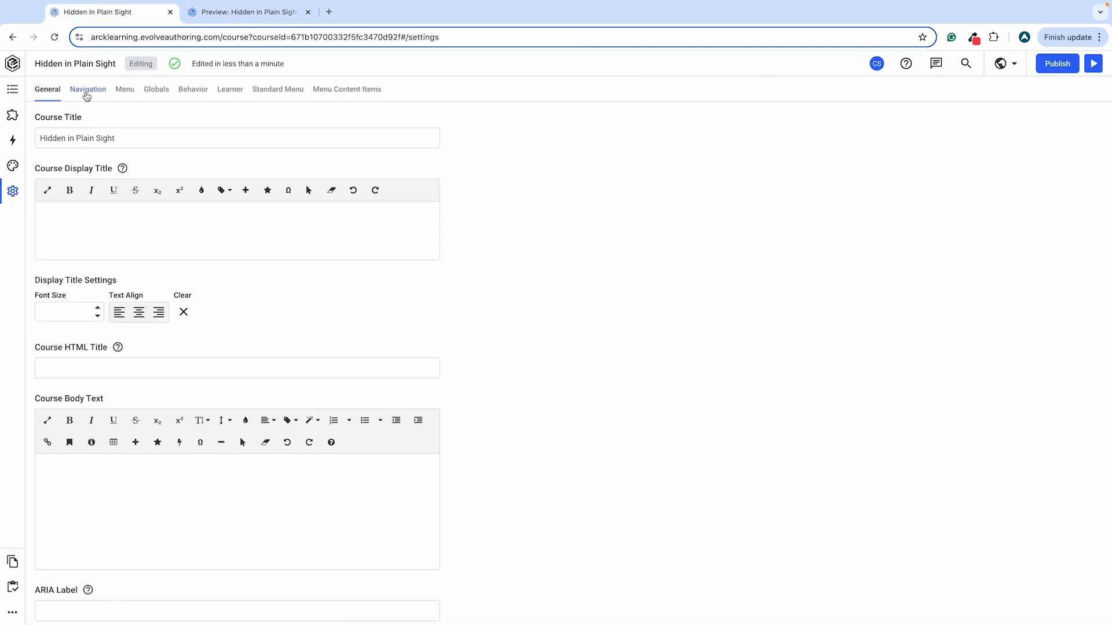
pyautogui.click(88, 90)
pyautogui.click(94, 174)
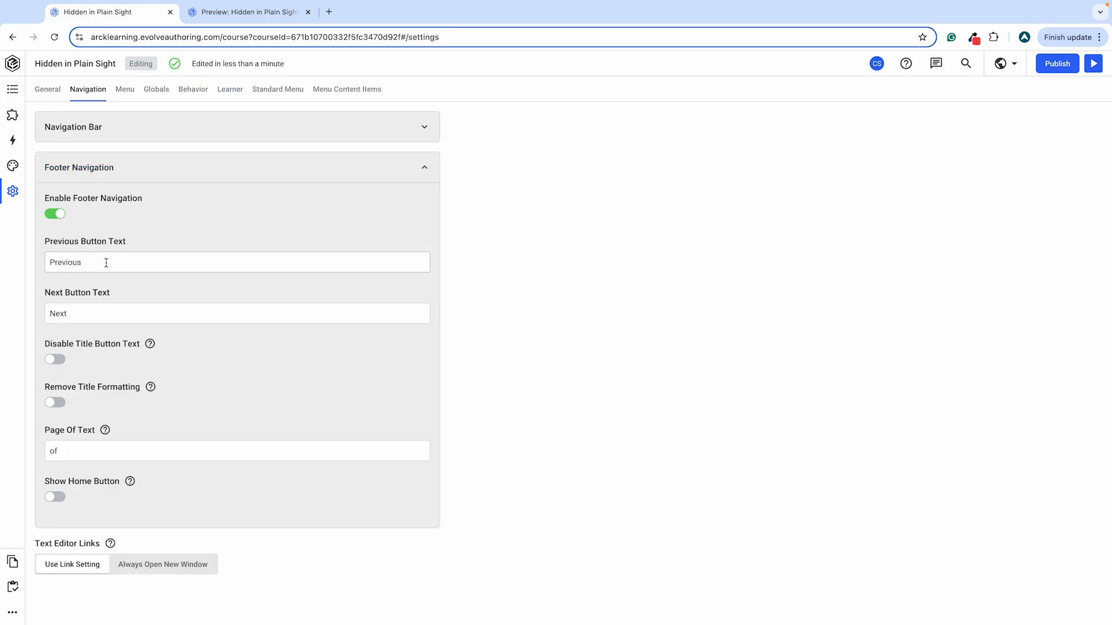
pyautogui.click(56, 360)
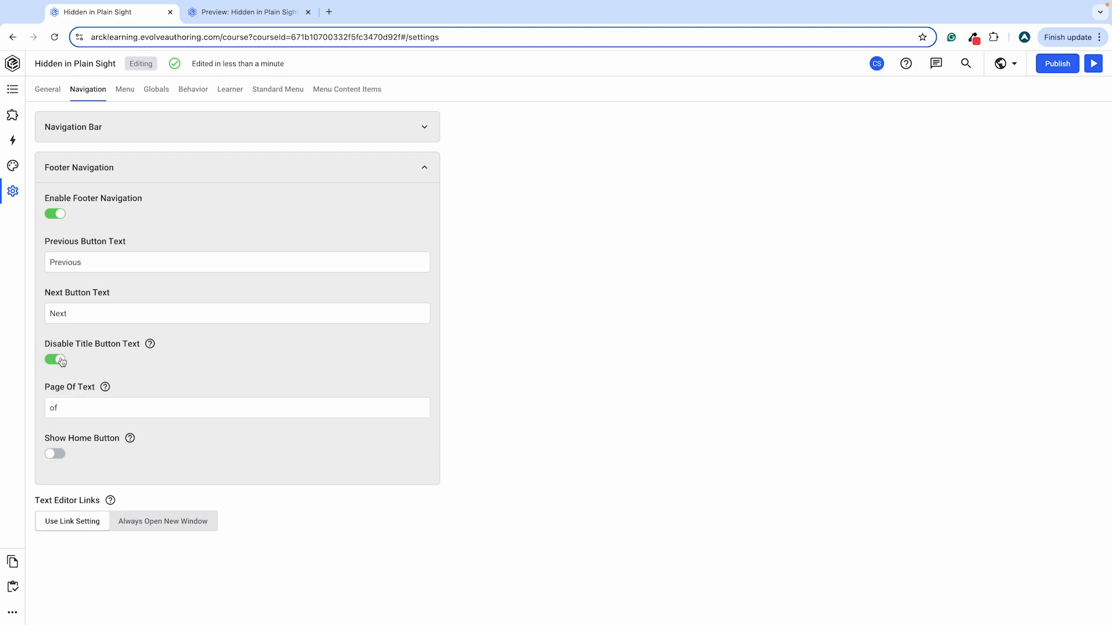
pyautogui.click(202, 12)
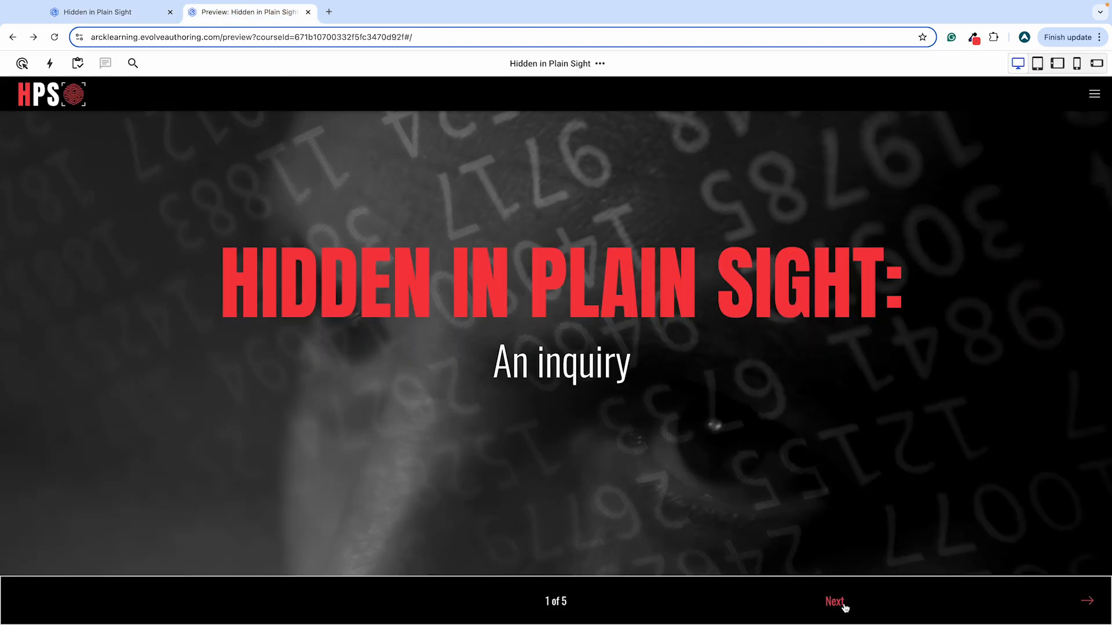
pyautogui.click(98, 13)
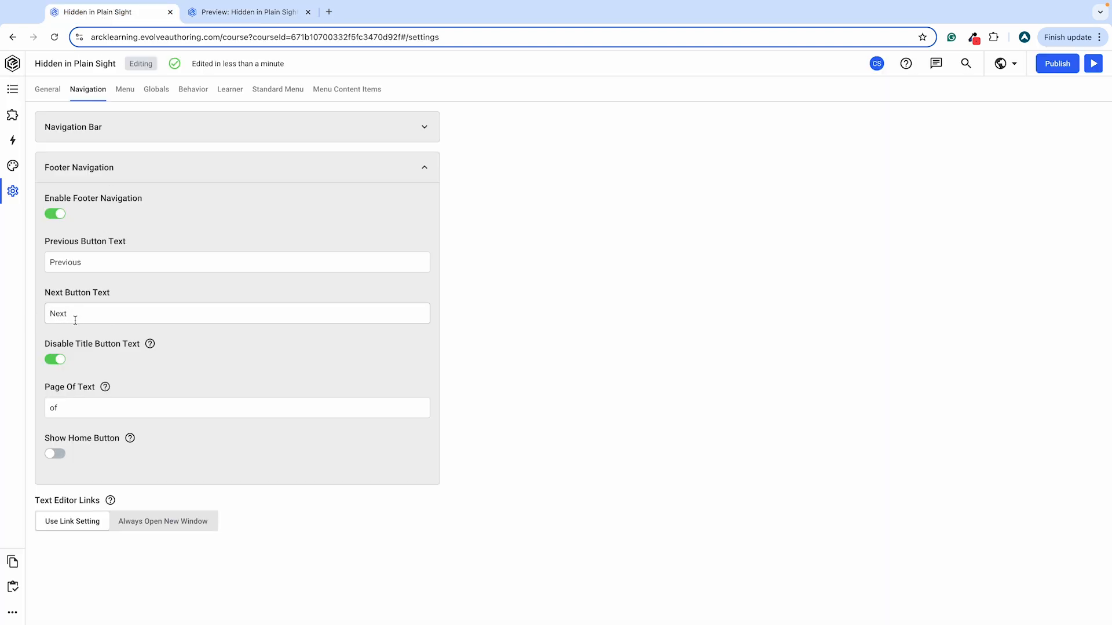
pyautogui.click(63, 363)
pyautogui.click(254, 12)
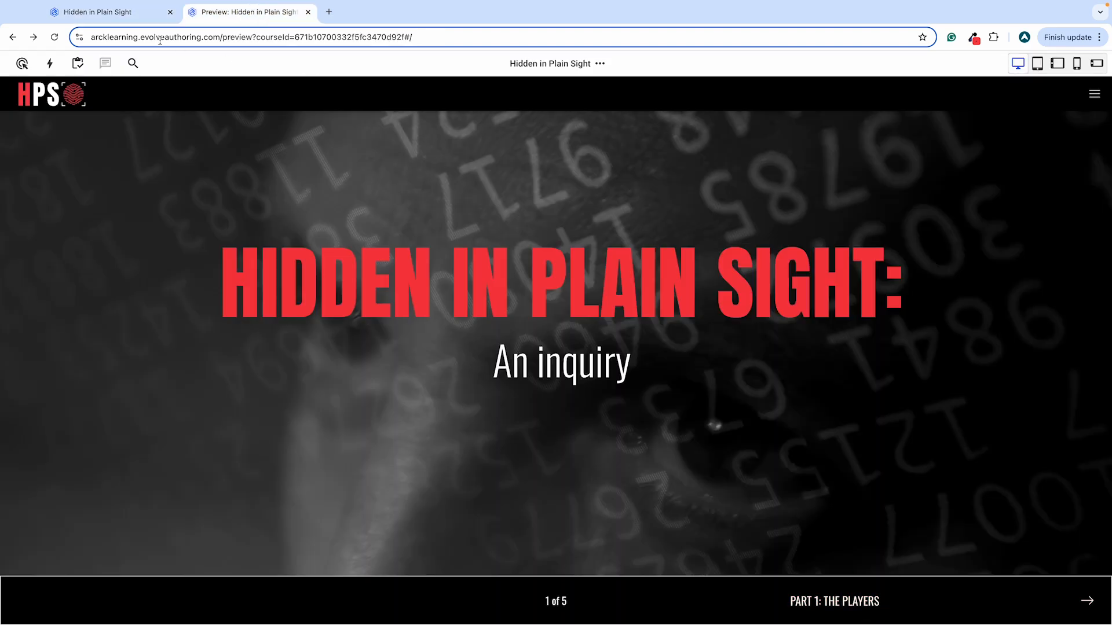
# Enable Show Home Button for the footer navigation and check the footer in the preview.
pyautogui.click(122, 12)
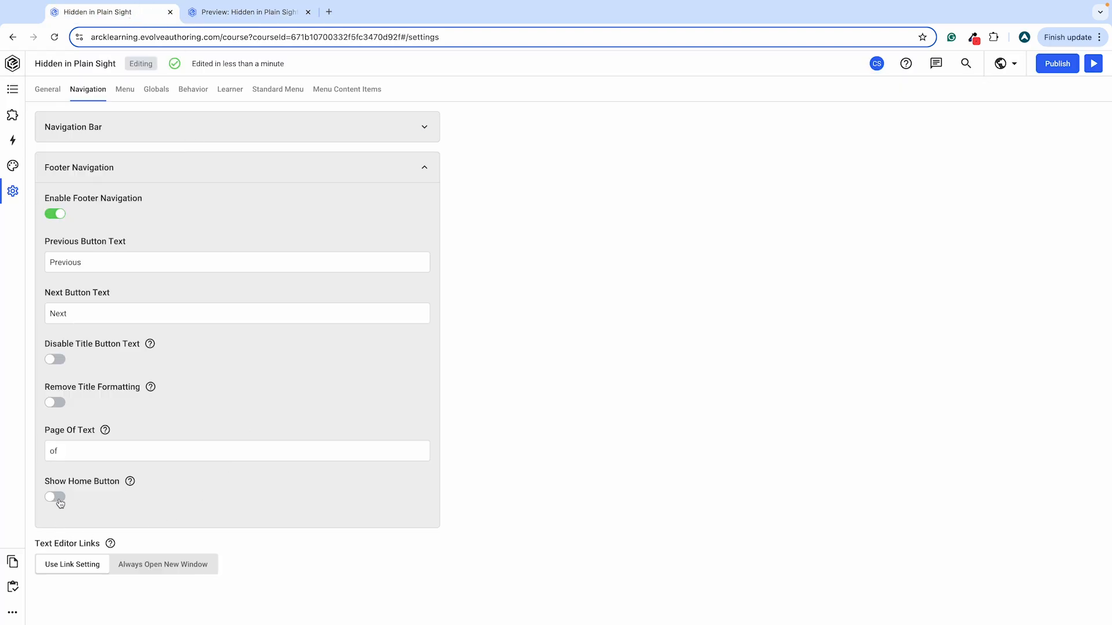
pyautogui.hotkey('ctrl', 'Tab')
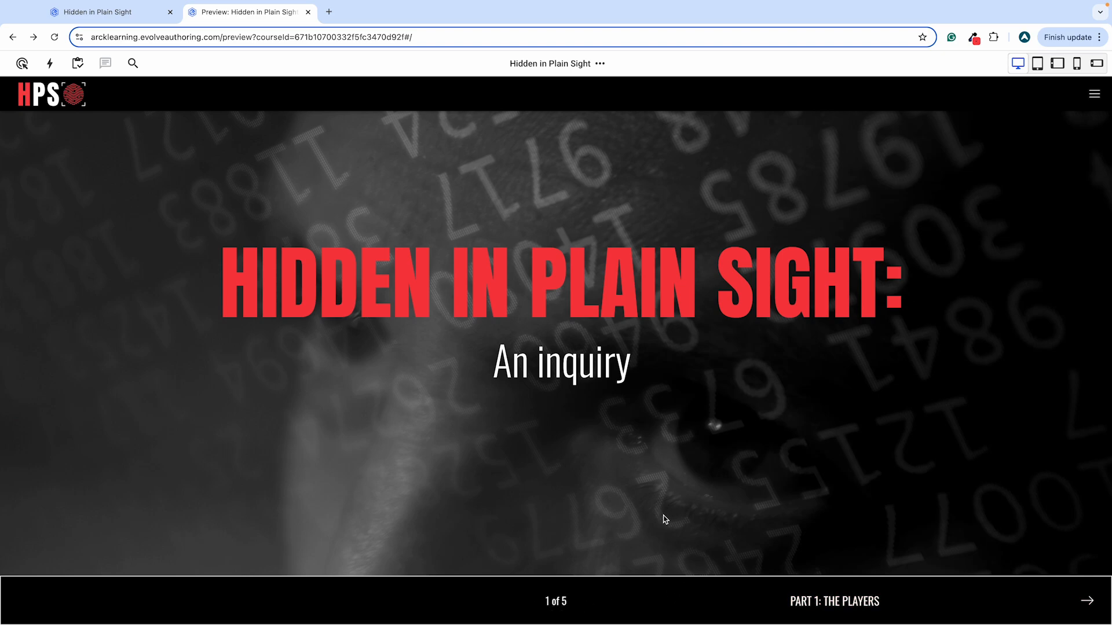
pyautogui.click(115, 16)
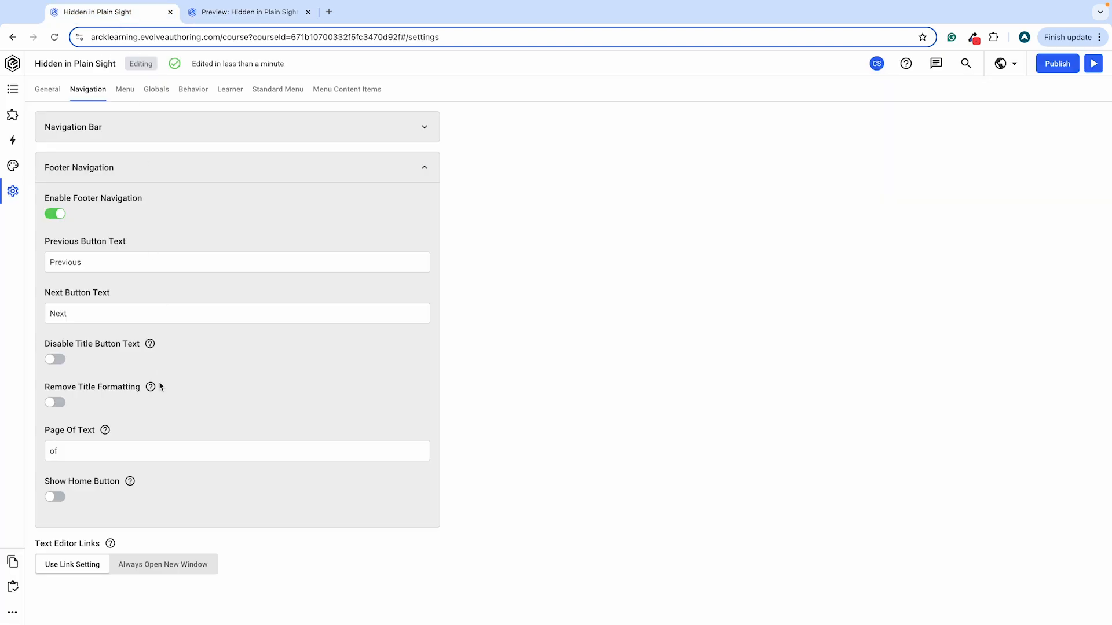
pyautogui.click(55, 496)
pyautogui.click(281, 12)
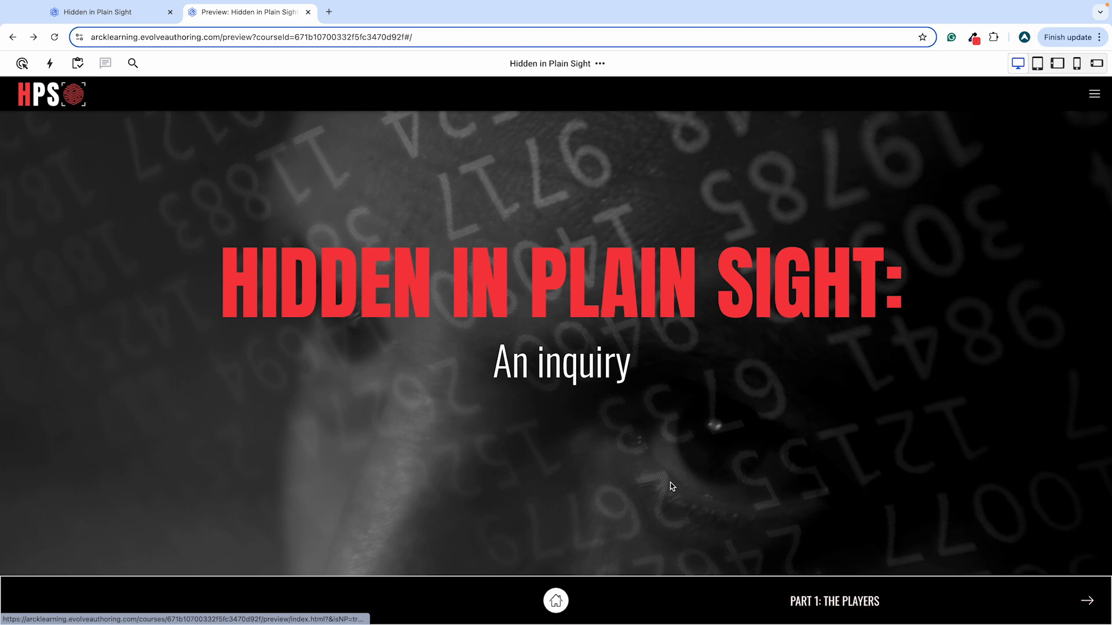
# Open Part 1 through the previewed footer link and look through the page.
pyautogui.click(791, 601)
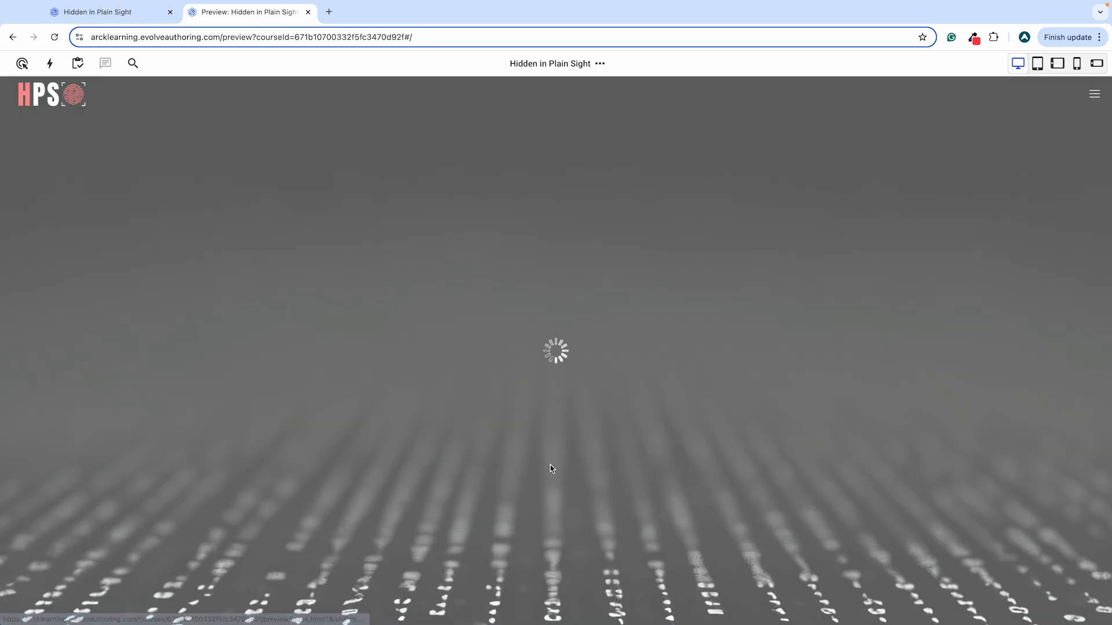
pyautogui.scroll(-7, 453, 409)
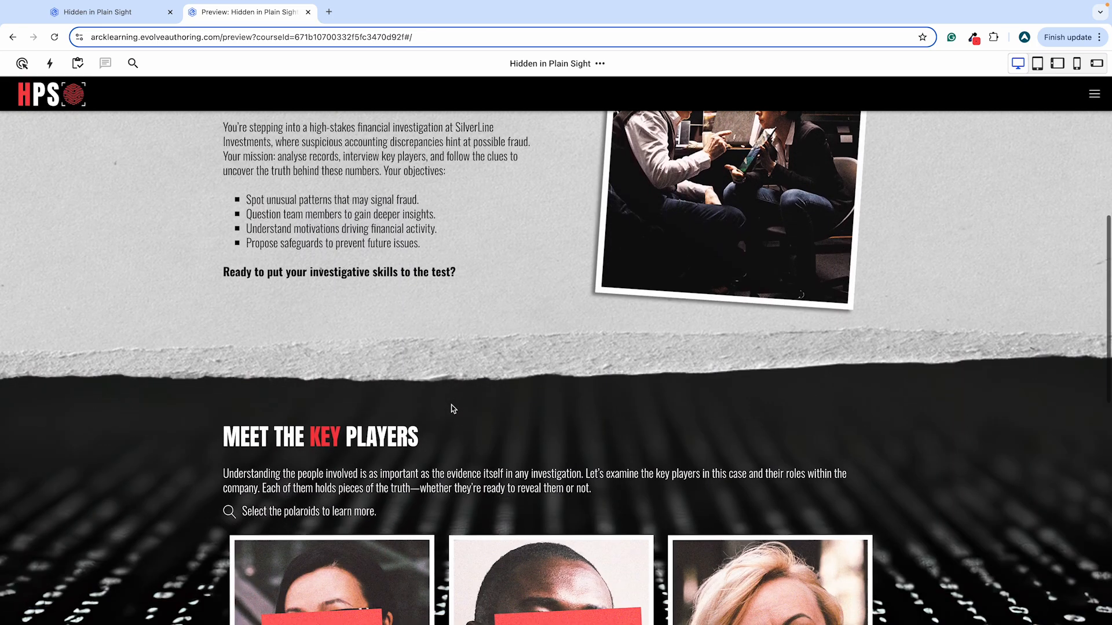
pyautogui.scroll(7, 453, 408)
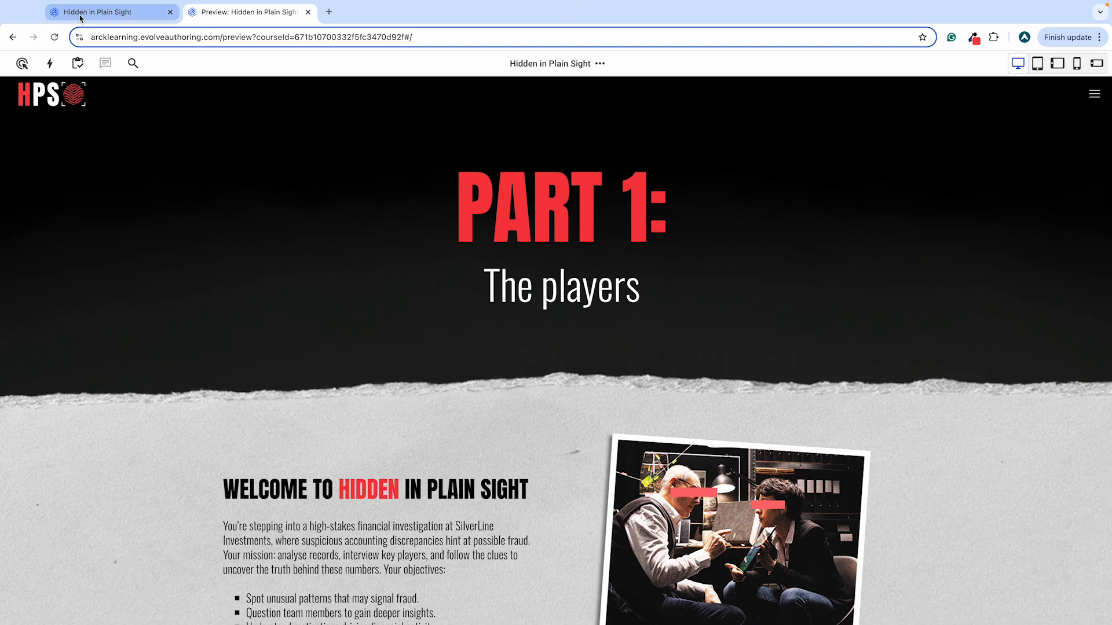
# Open the course theme's Footer Navigation settings and review the footer icons, background color and border.
pyautogui.click(104, 11)
pyautogui.click(295, 178)
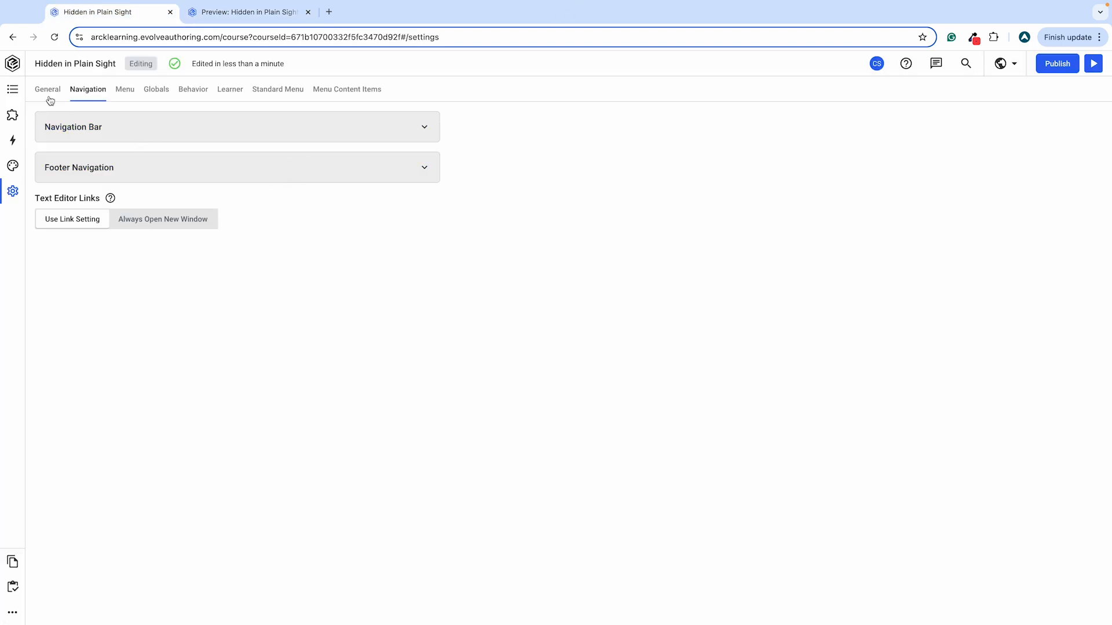
pyautogui.click(13, 166)
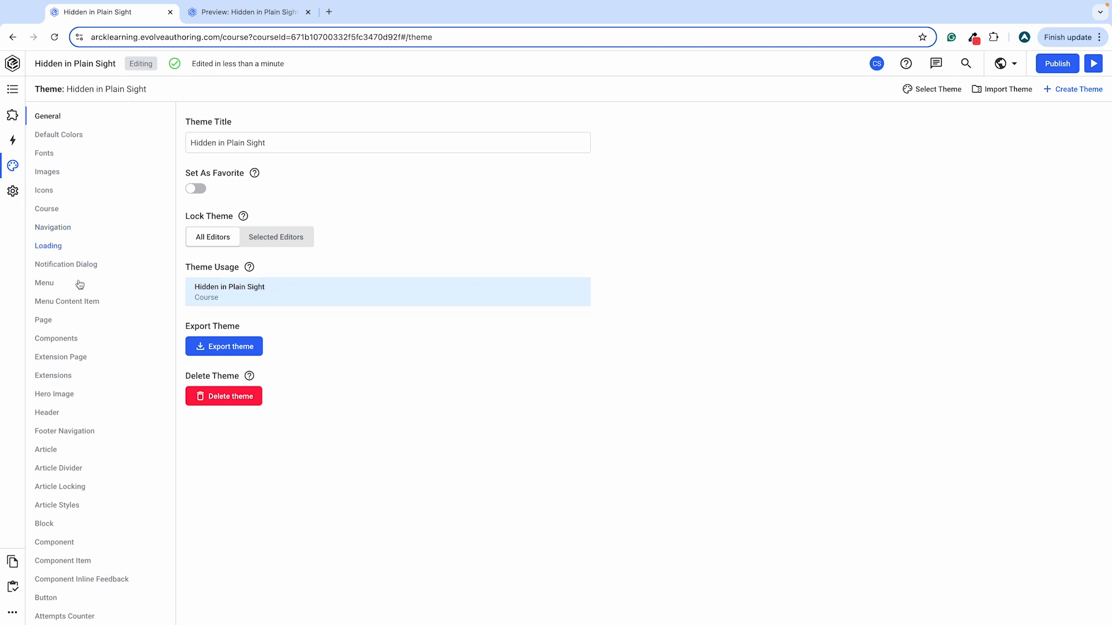
pyautogui.click(65, 432)
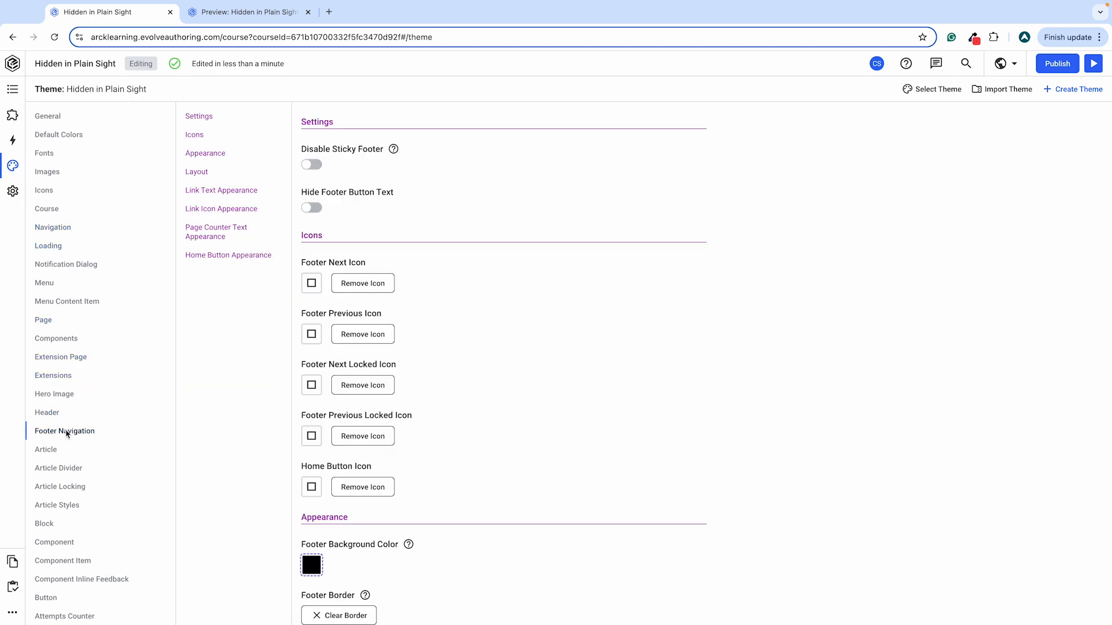
pyautogui.scroll(-4, 544, 390)
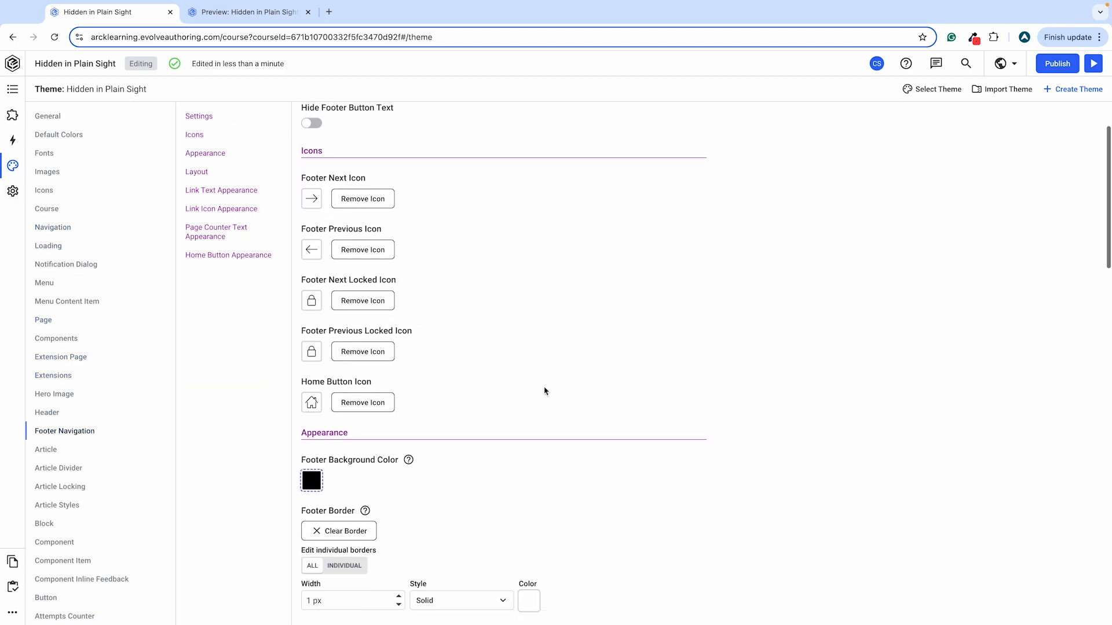
pyautogui.scroll(3, 545, 391)
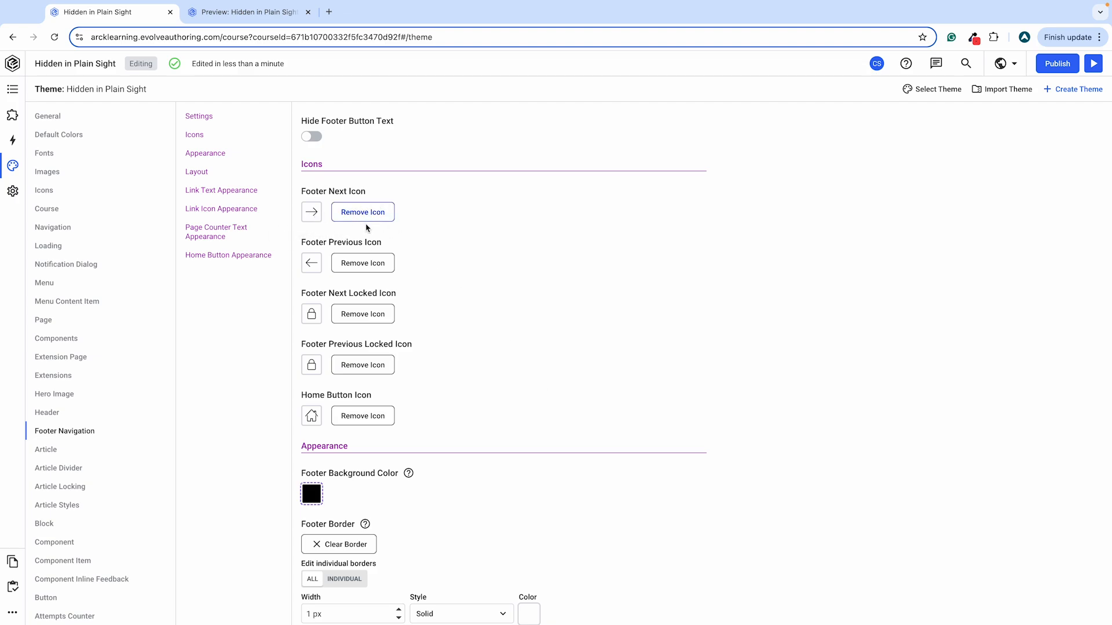
pyautogui.scroll(-3, 517, 350)
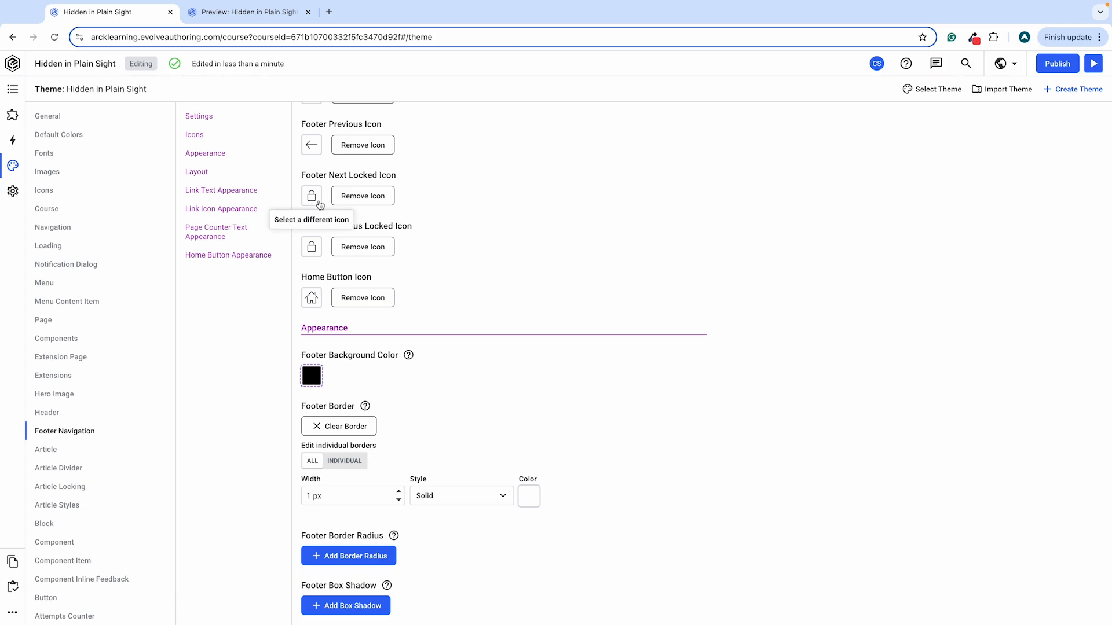
pyautogui.scroll(-3, 466, 298)
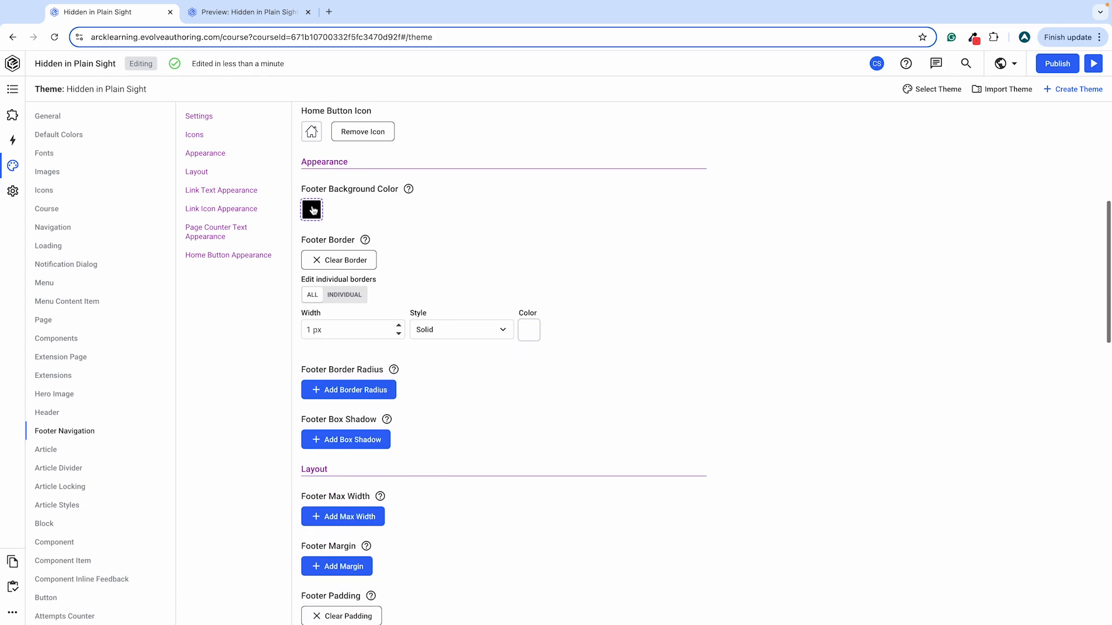
# Compare the theme's footer background and border settings with the footer on the previewed Part 1 page.
pyautogui.click(243, 12)
pyautogui.scroll(-10, 334, 293)
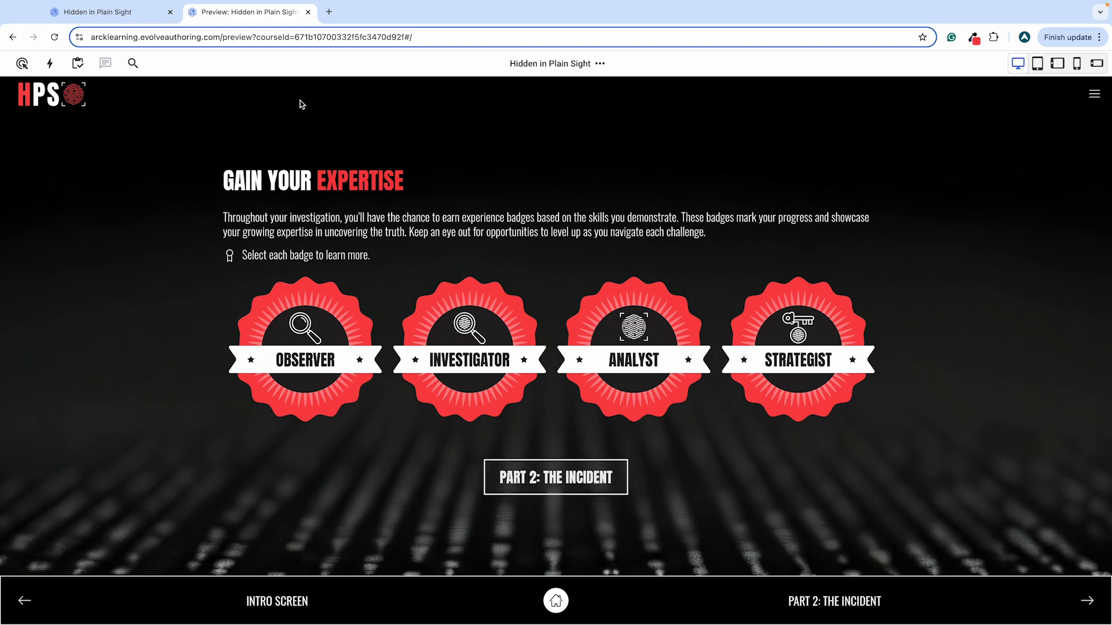
pyautogui.click(105, 12)
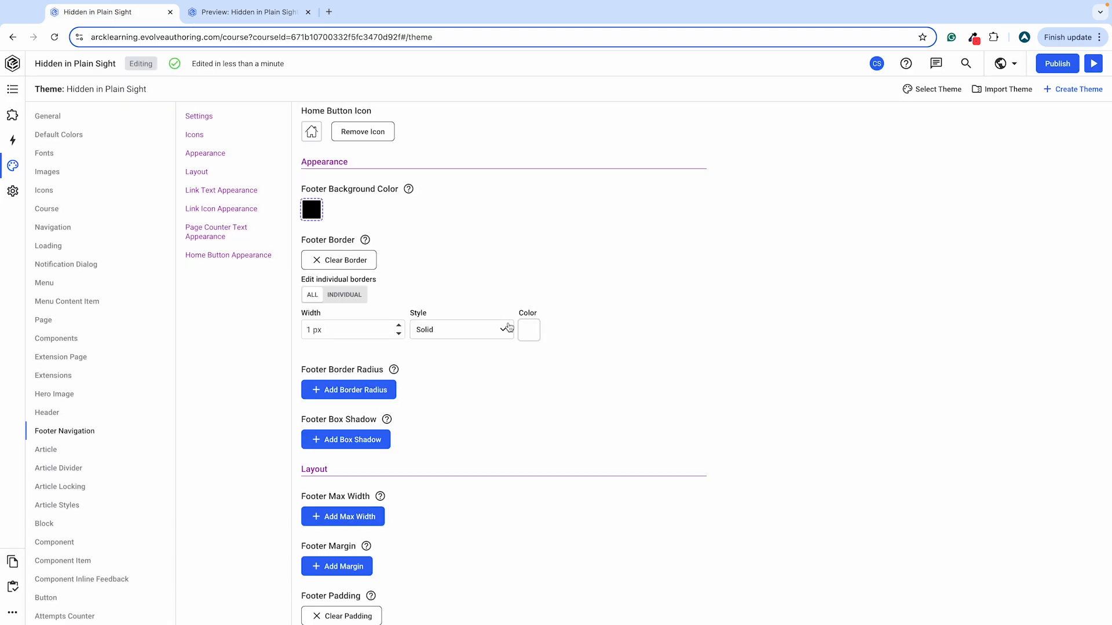
# Review the theme's footer link text, link icon, page counter and home button appearance settings.
pyautogui.scroll(-10, 484, 417)
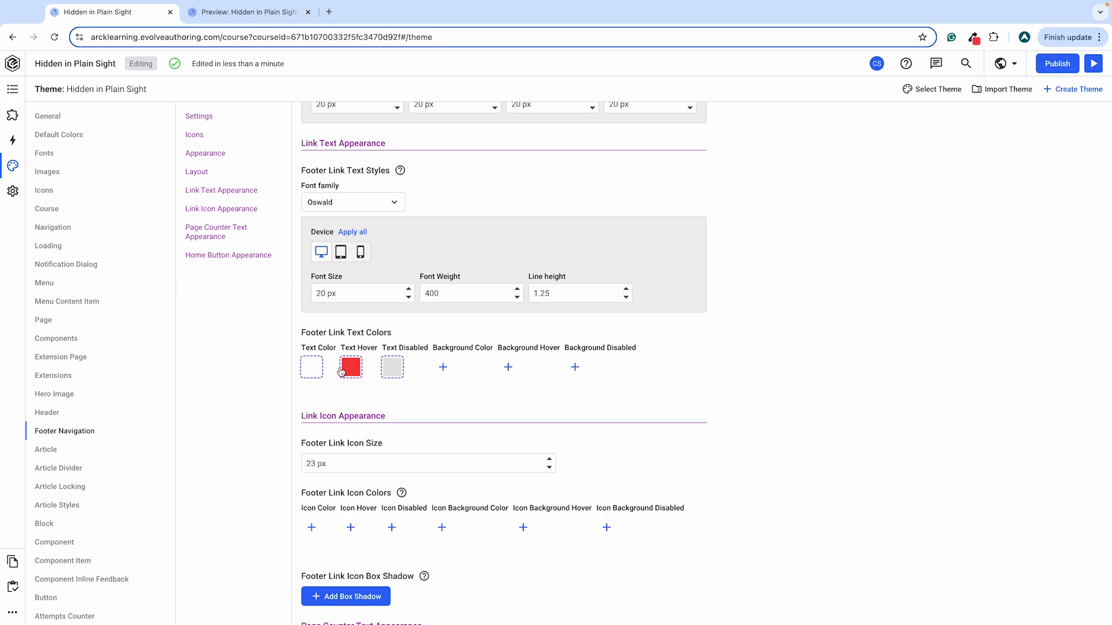
pyautogui.scroll(-5, 437, 390)
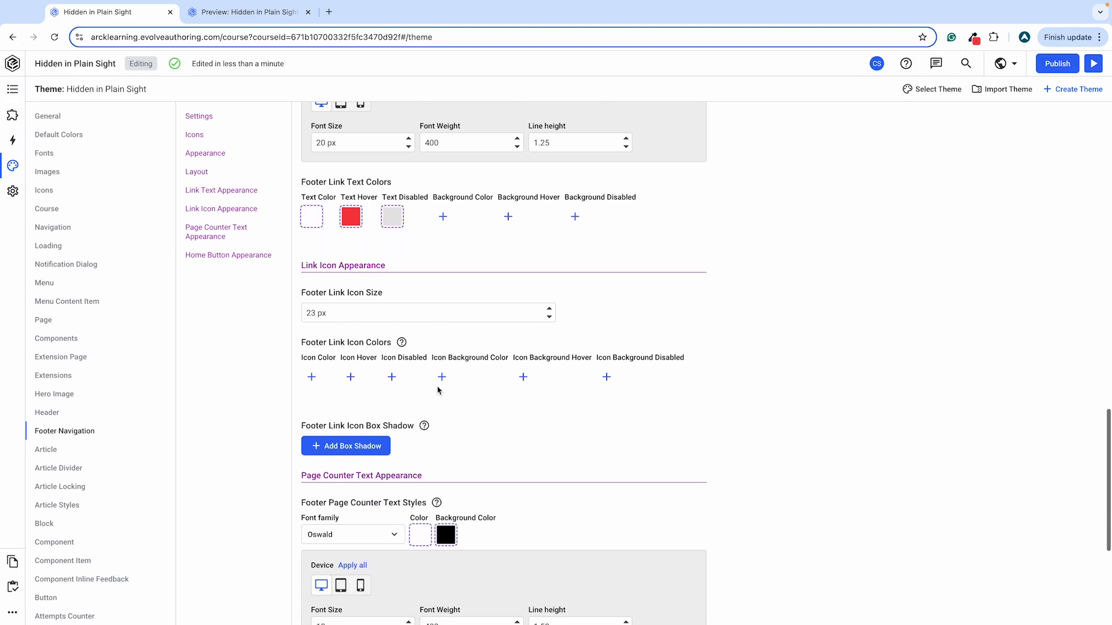
pyautogui.scroll(-1, 464, 359)
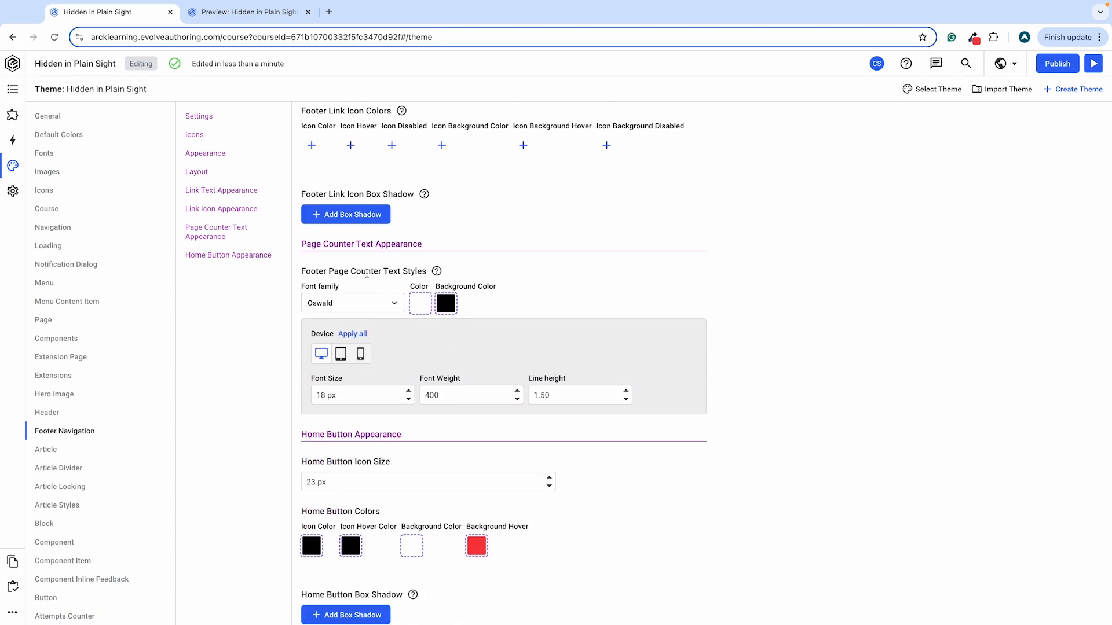
pyautogui.scroll(-1, 320, 335)
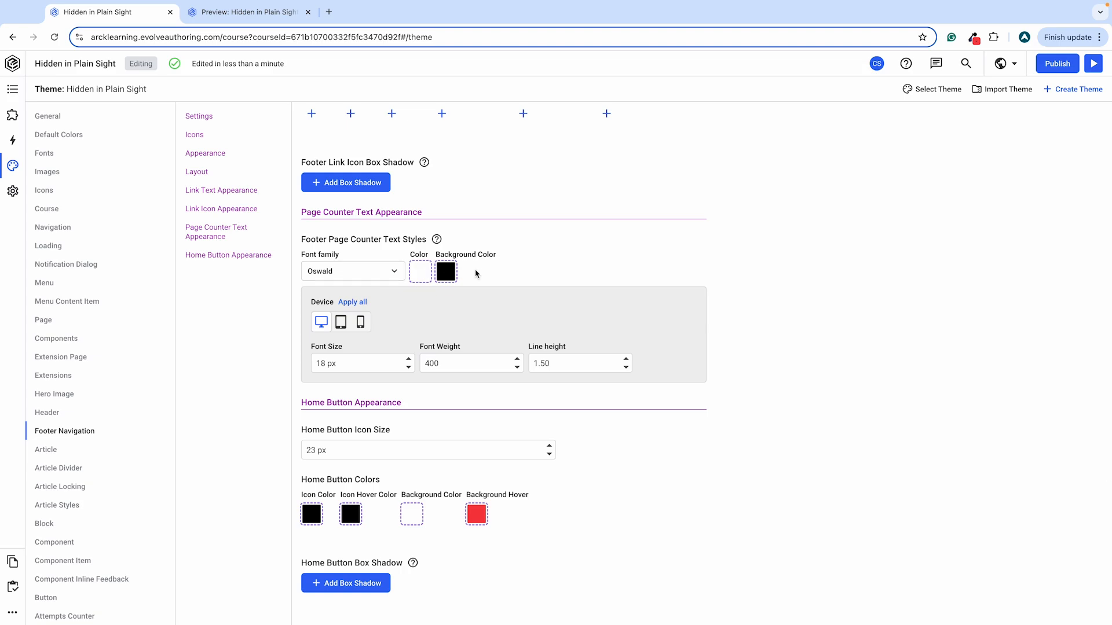
pyautogui.scroll(6, 542, 445)
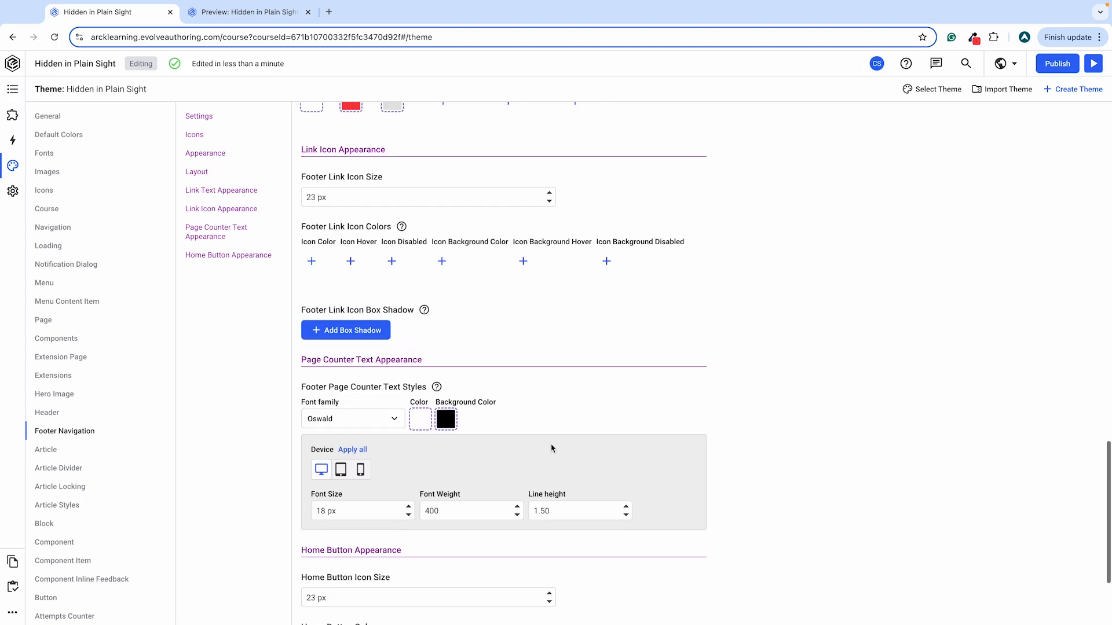
# Check the footer links on the previewed Part 1 page and return to the intro screen with the home button.
pyautogui.click(249, 12)
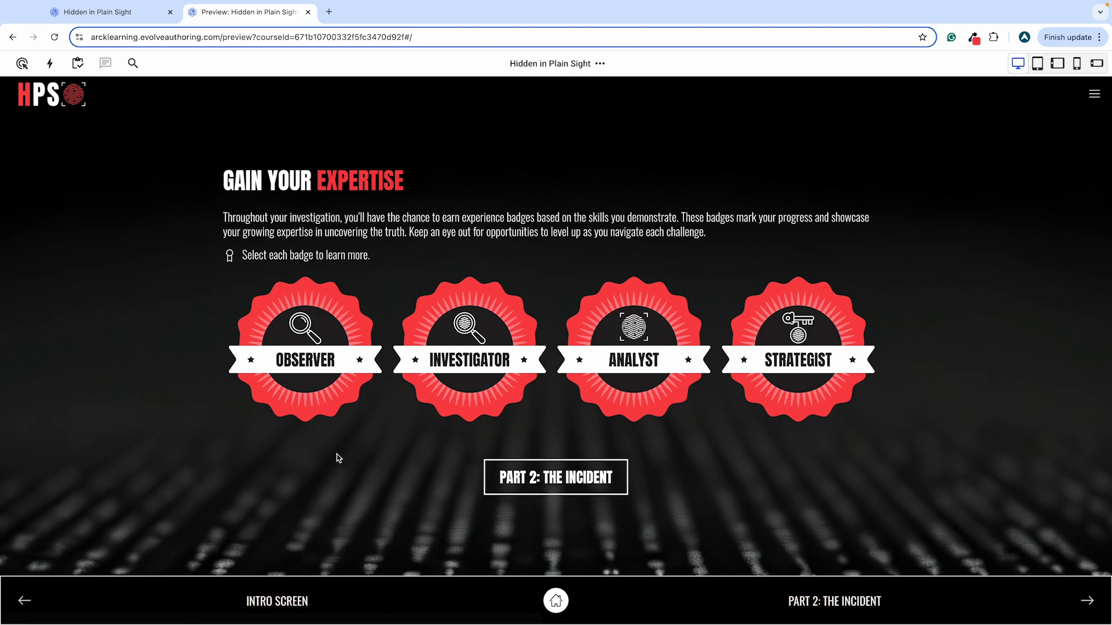
pyautogui.scroll(1, 338, 457)
pyautogui.scroll(-1, 337, 457)
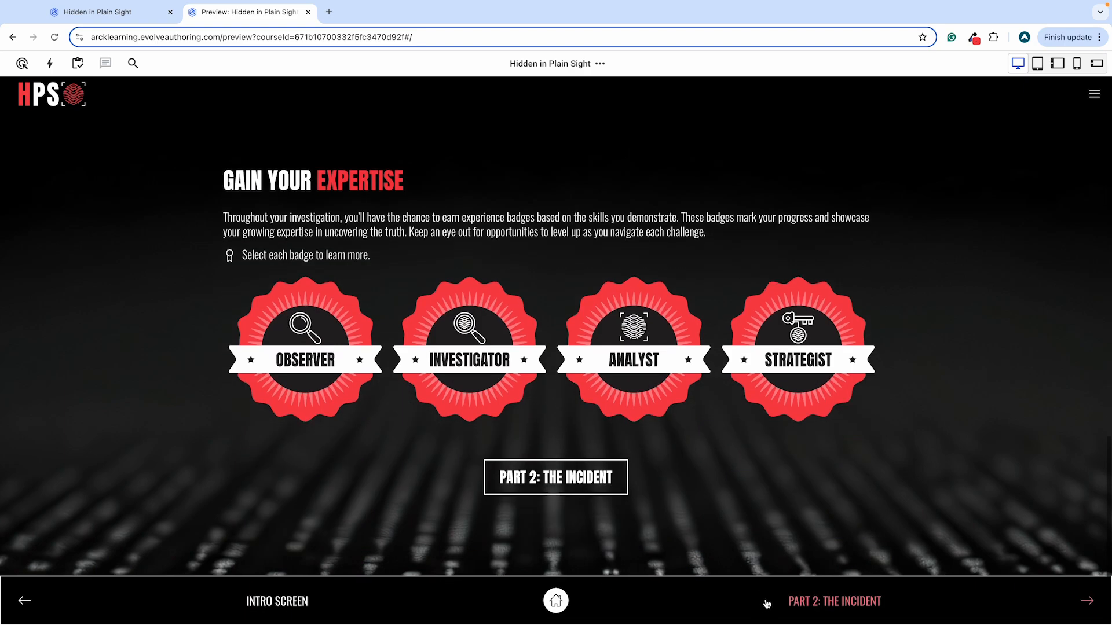
pyautogui.click(556, 603)
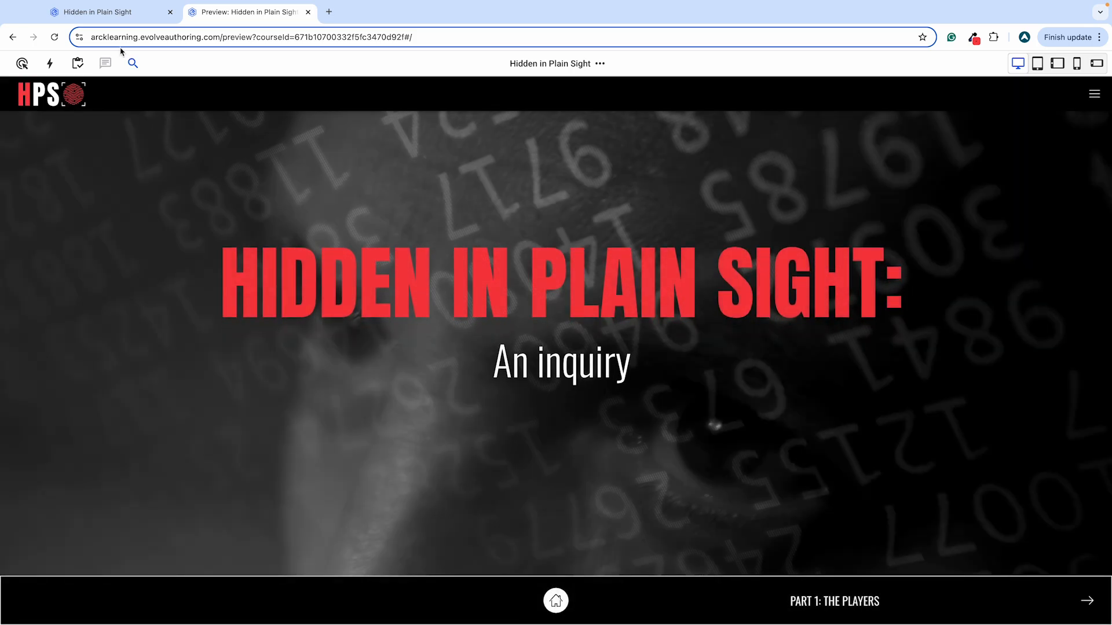
# Examine the Navigation Bar options in the course's navigation settings and check the footer in the preview.
pyautogui.click(92, 11)
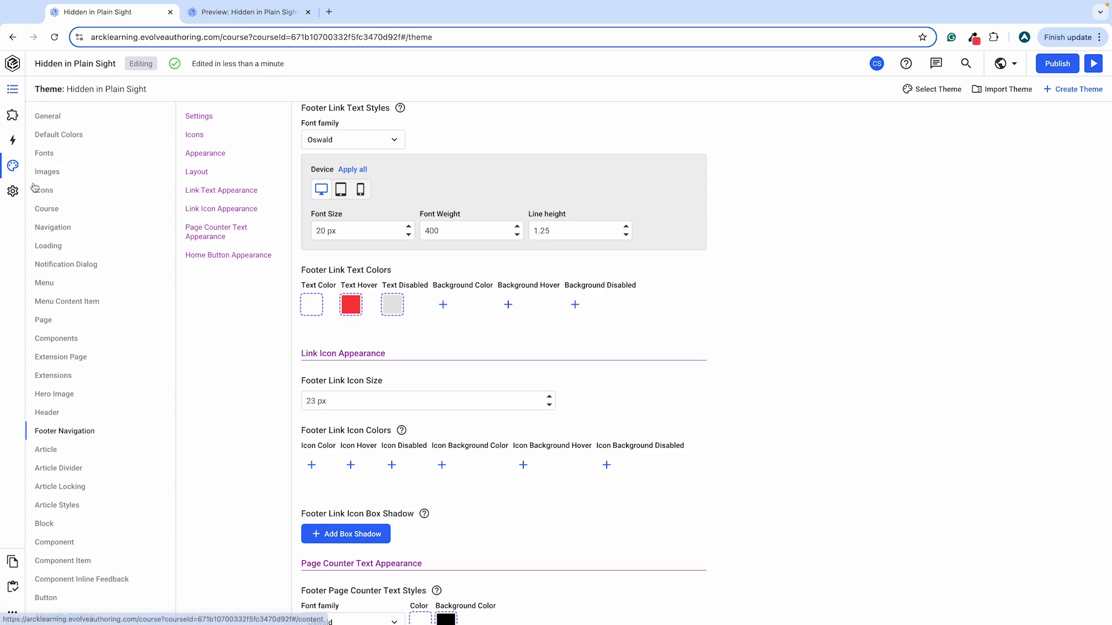
pyautogui.click(13, 191)
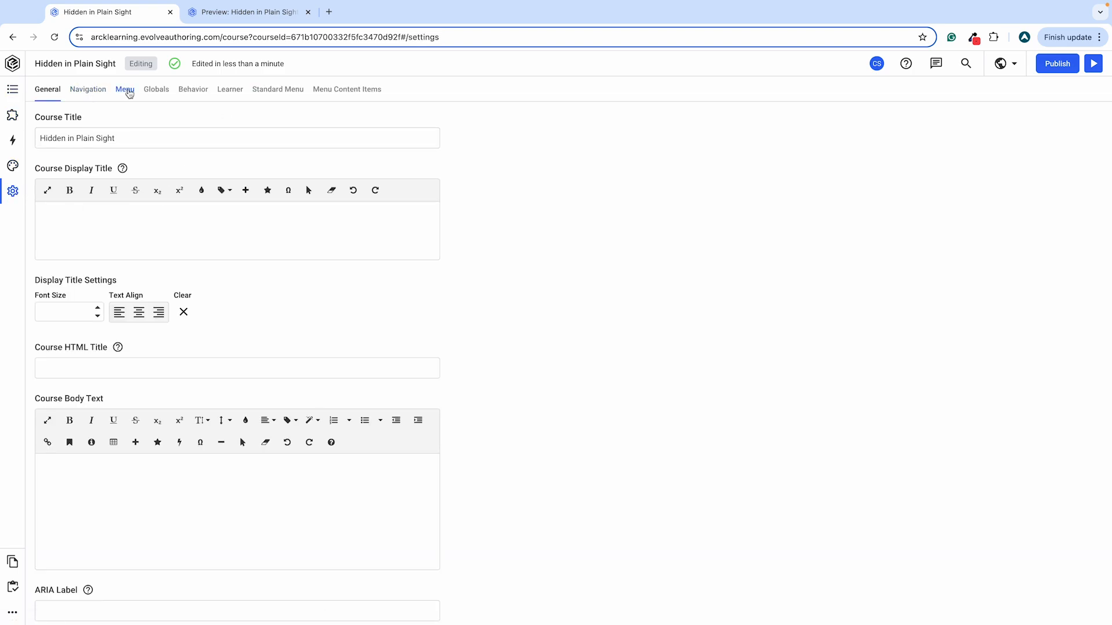
pyautogui.click(88, 91)
pyautogui.click(73, 127)
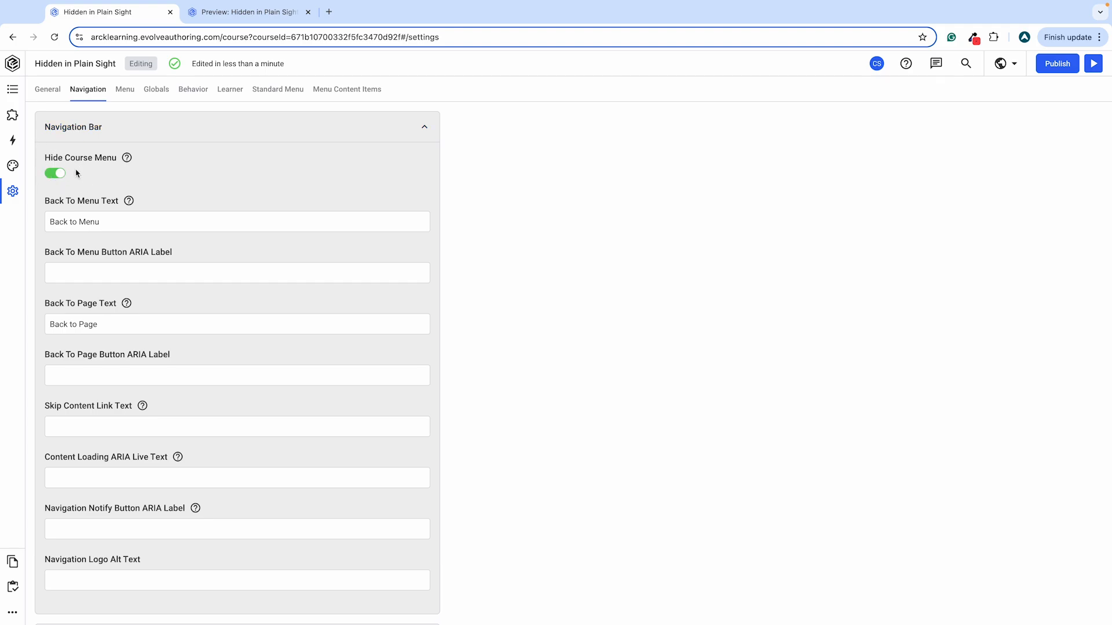
pyautogui.click(74, 125)
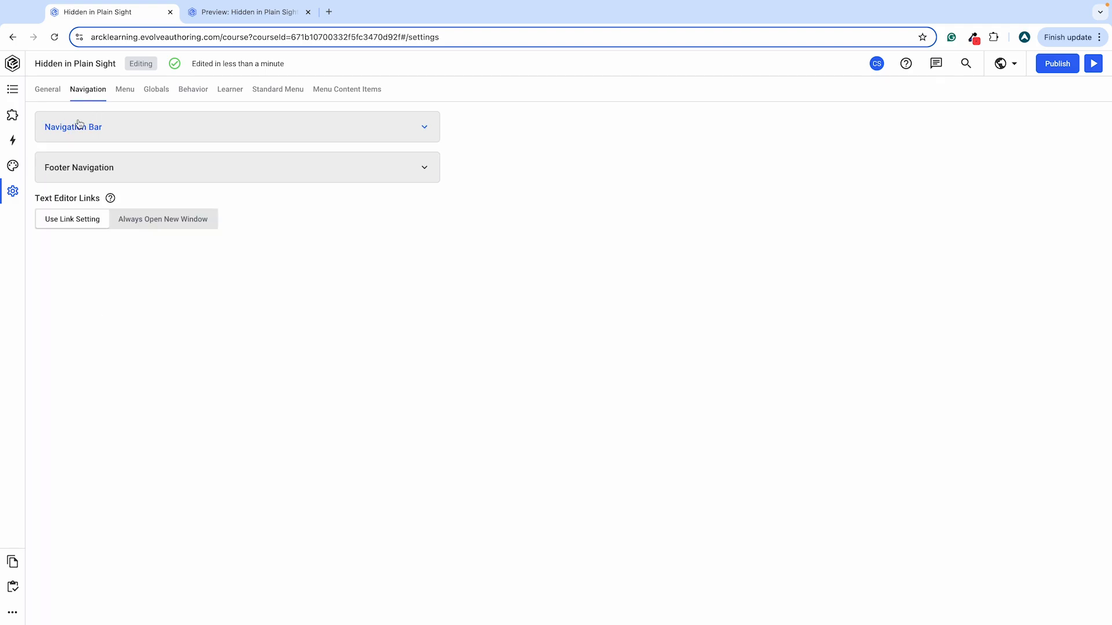
pyautogui.click(215, 13)
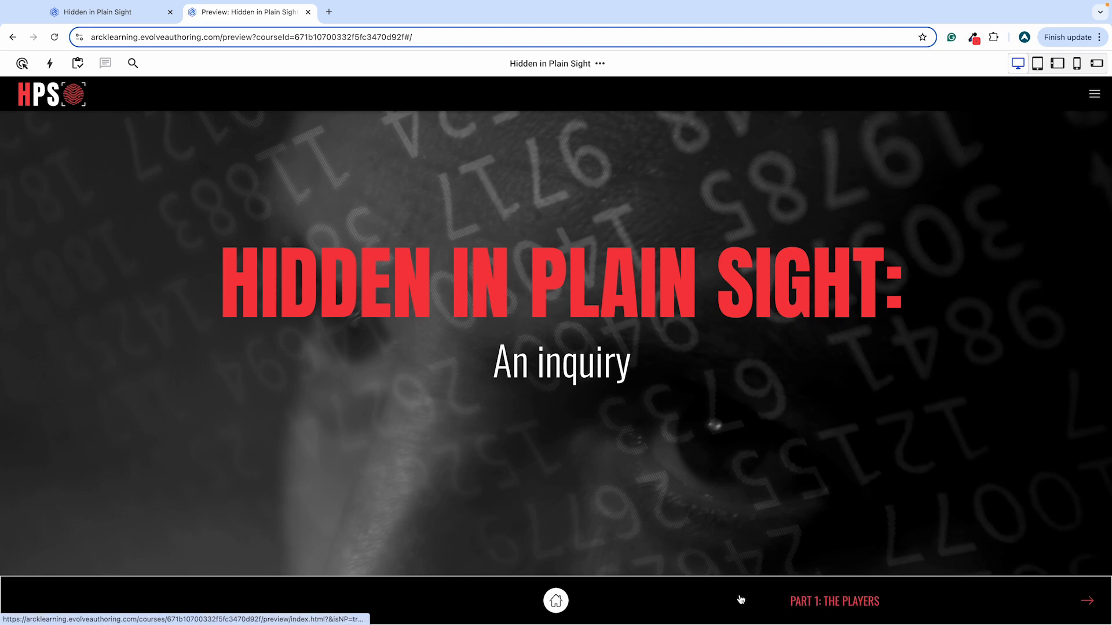
pyautogui.click(98, 13)
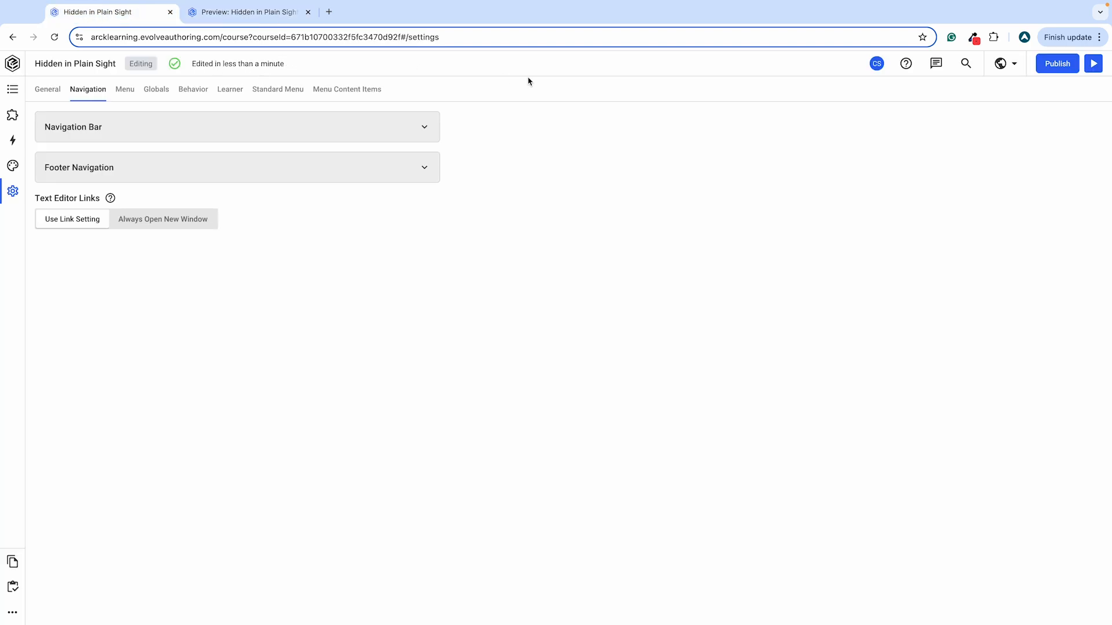
# Open the page list from the previewed course's navigation bar and close it again.
pyautogui.moveTo(774, 11)
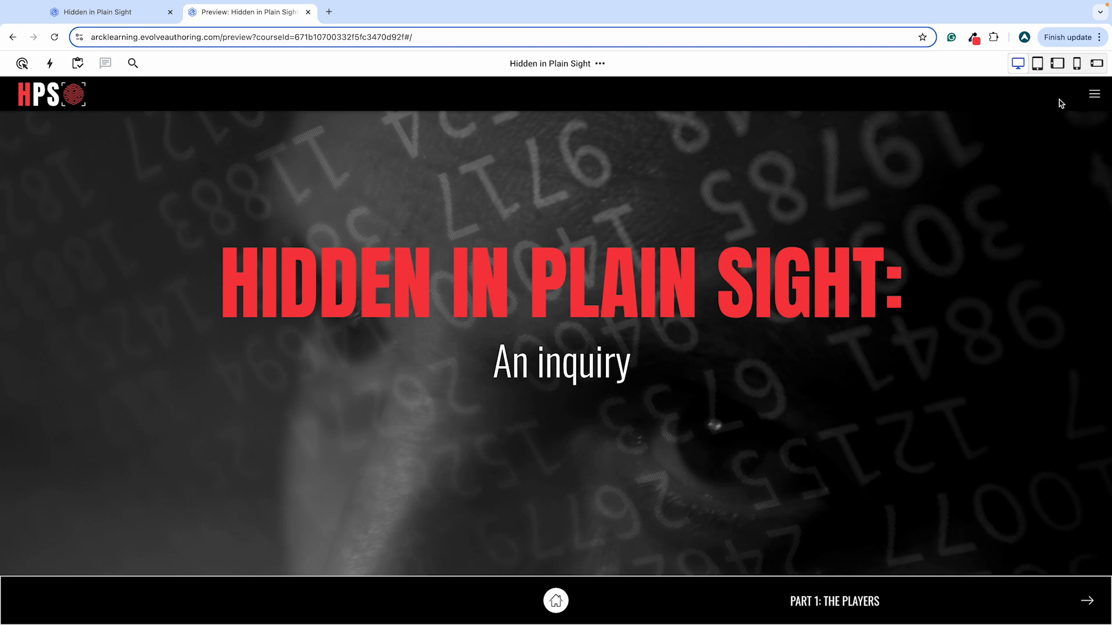
pyautogui.click(1092, 95)
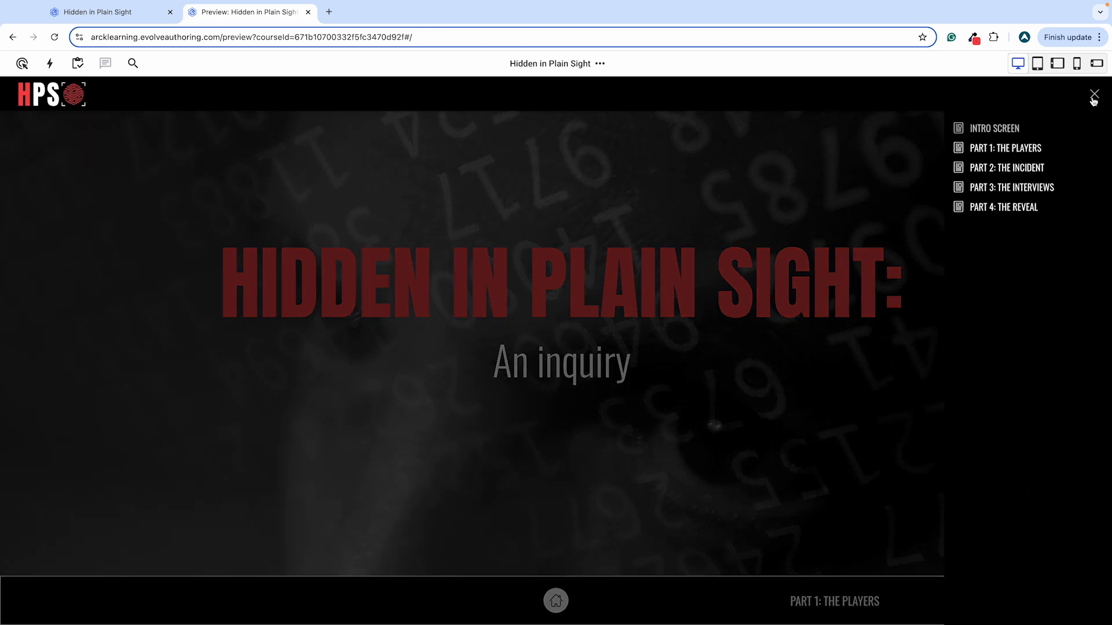
pyautogui.click(1093, 95)
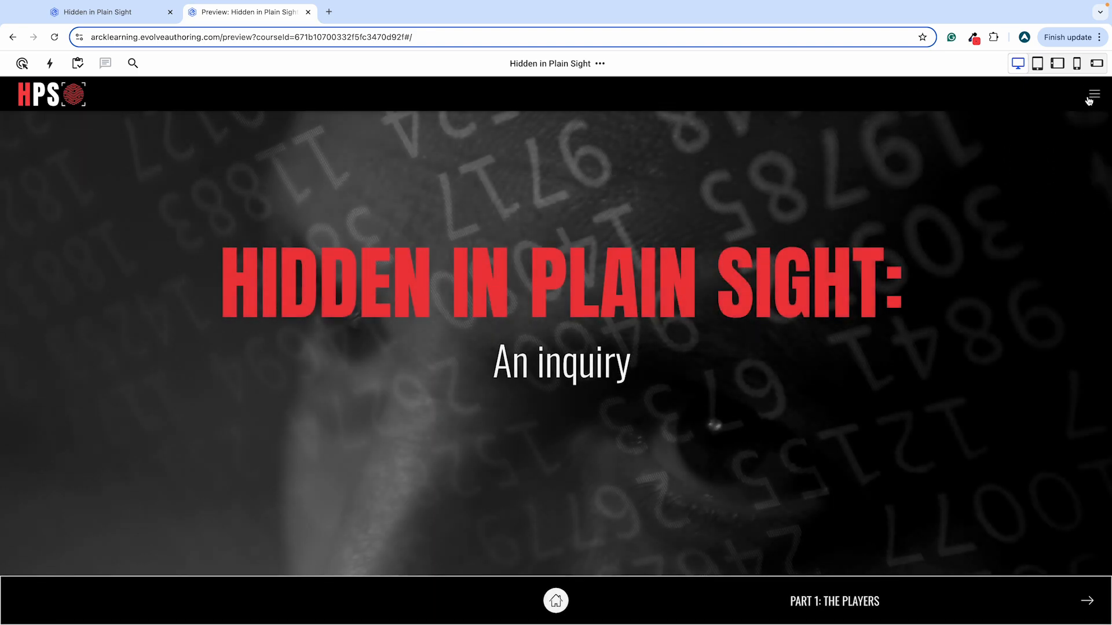
# Review the Course Navigation extension's general and appearance settings and compare its button icon with the preview.
pyautogui.click(98, 11)
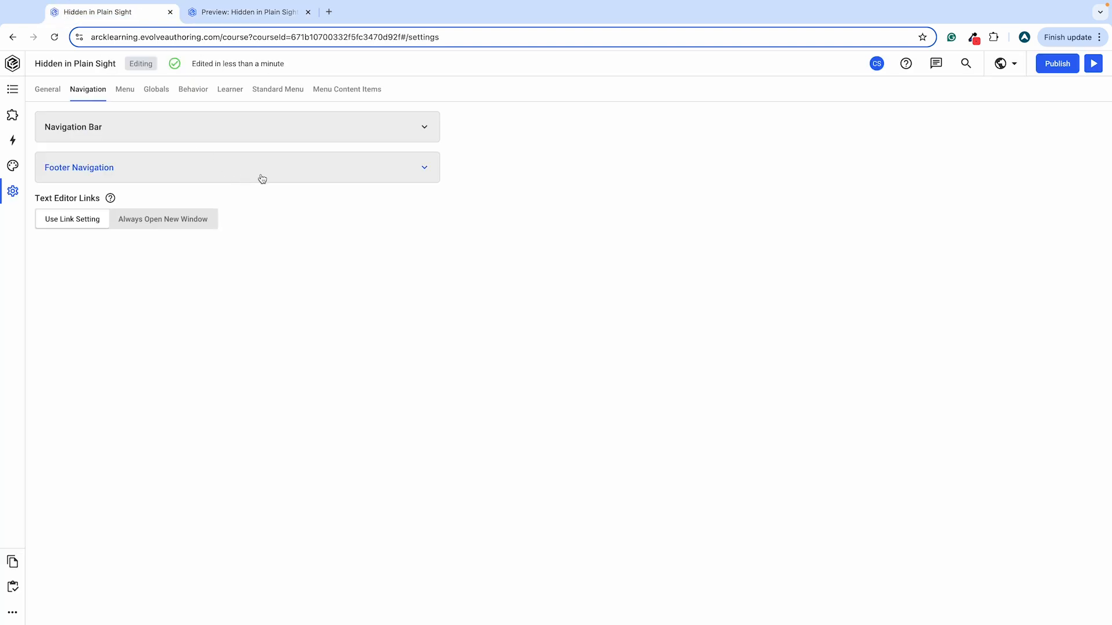
pyautogui.click(12, 115)
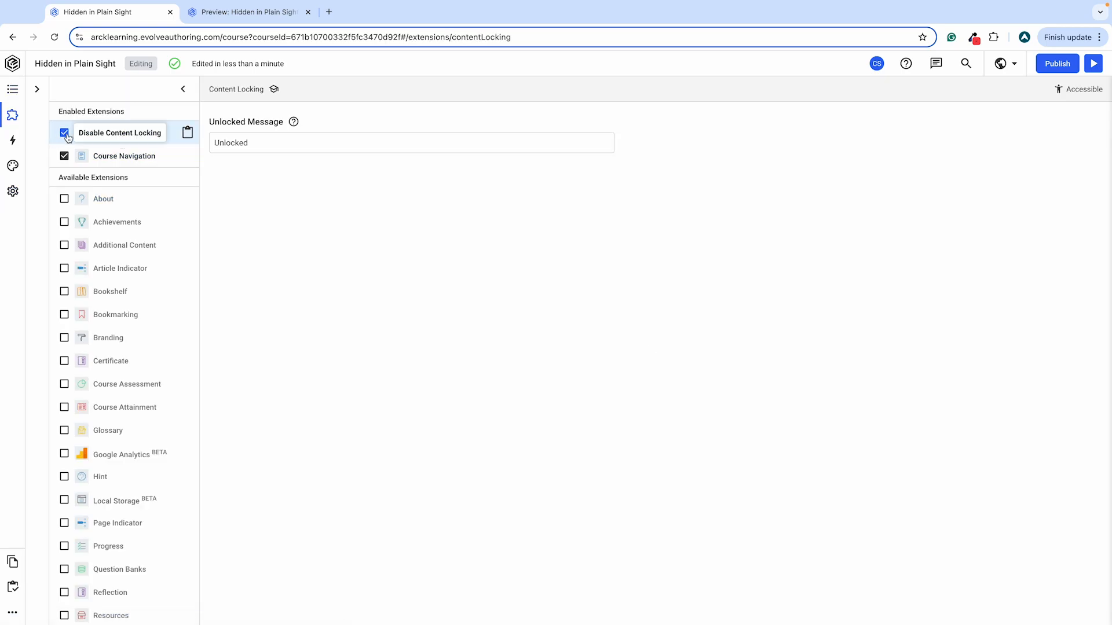
pyautogui.moveTo(109, 139)
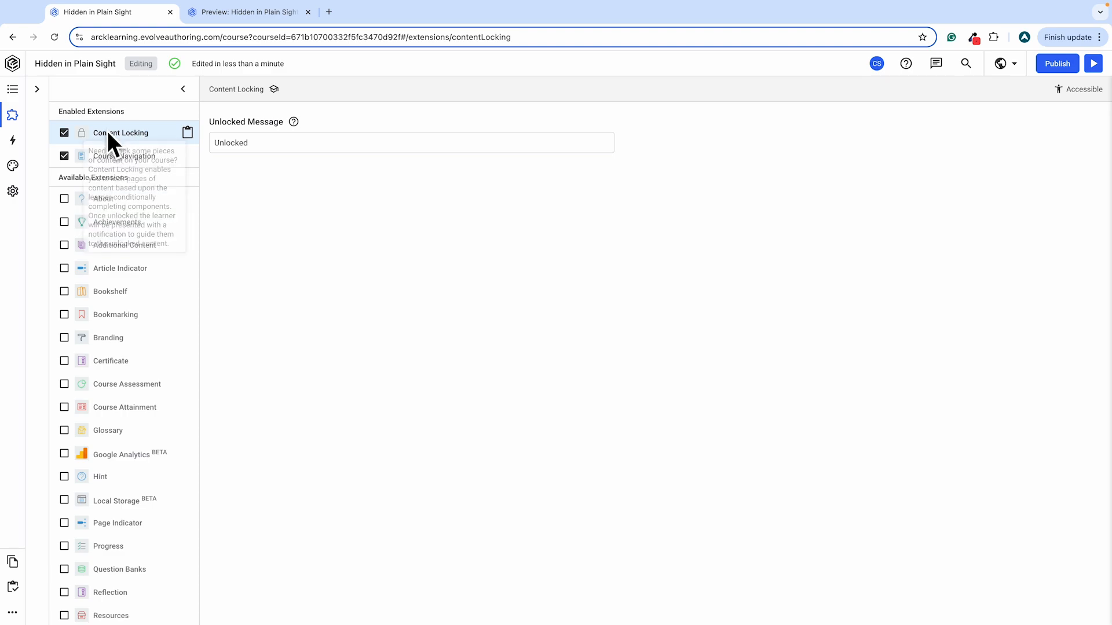
pyautogui.click(118, 159)
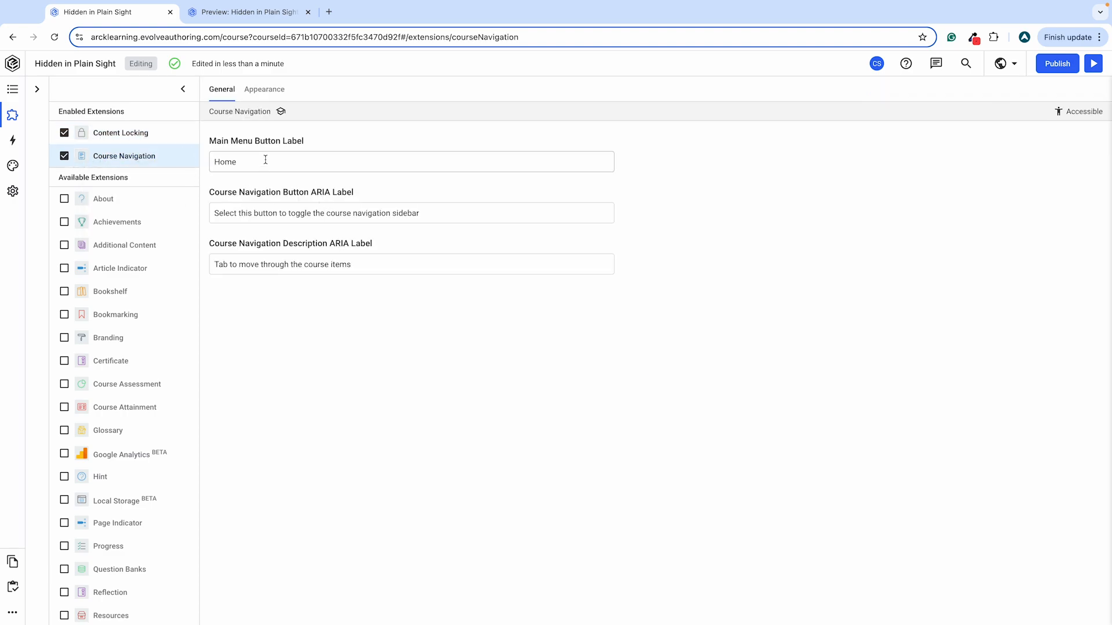
pyautogui.click(264, 91)
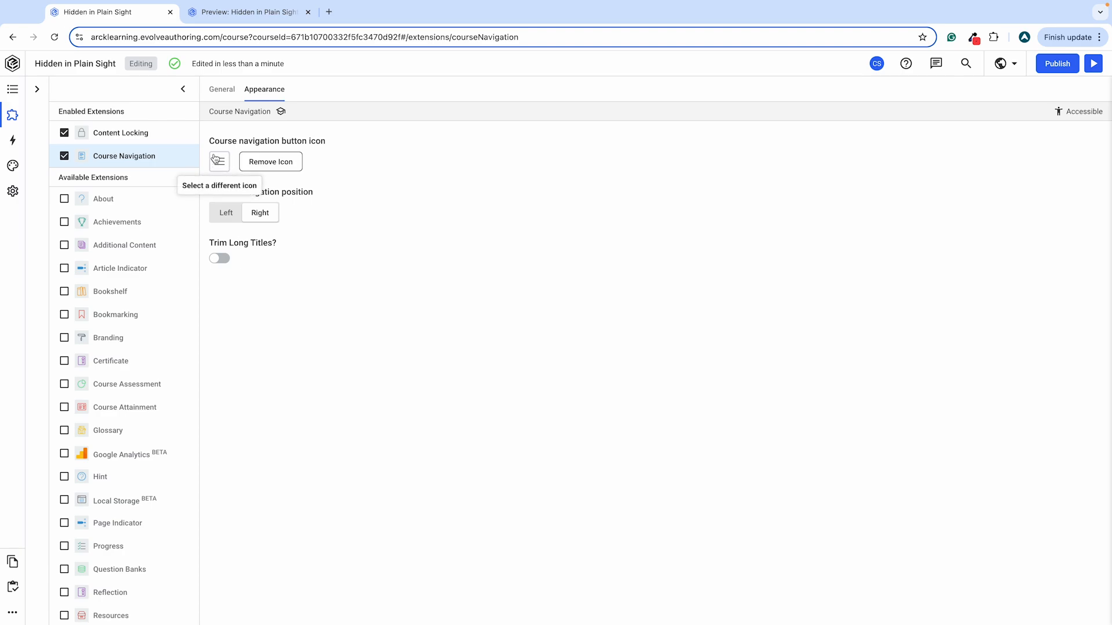
pyautogui.click(222, 14)
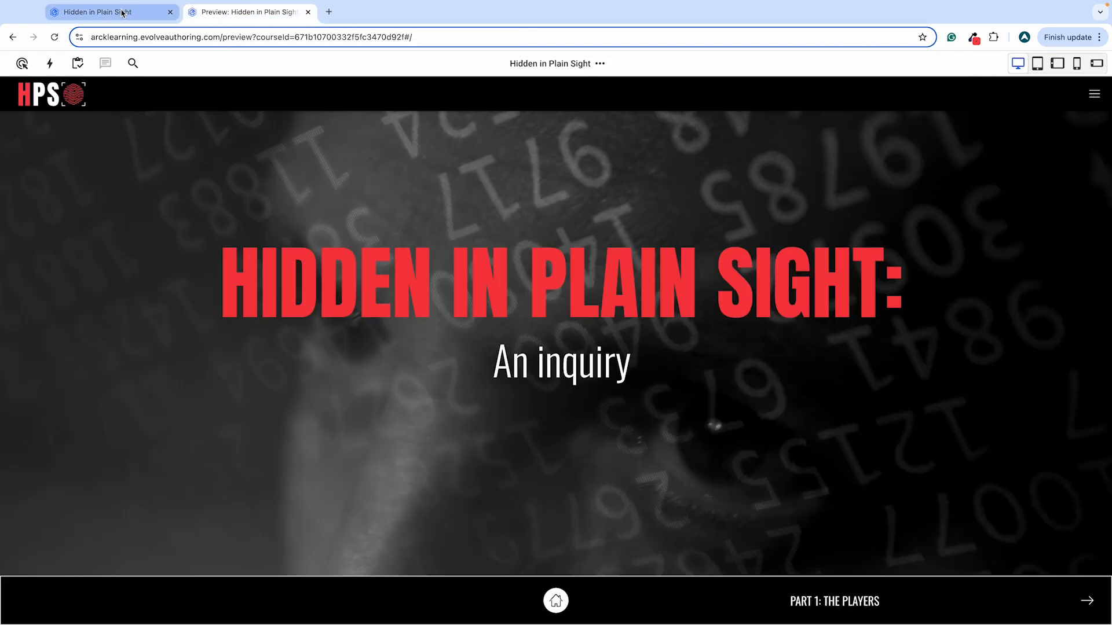
pyautogui.click(157, 9)
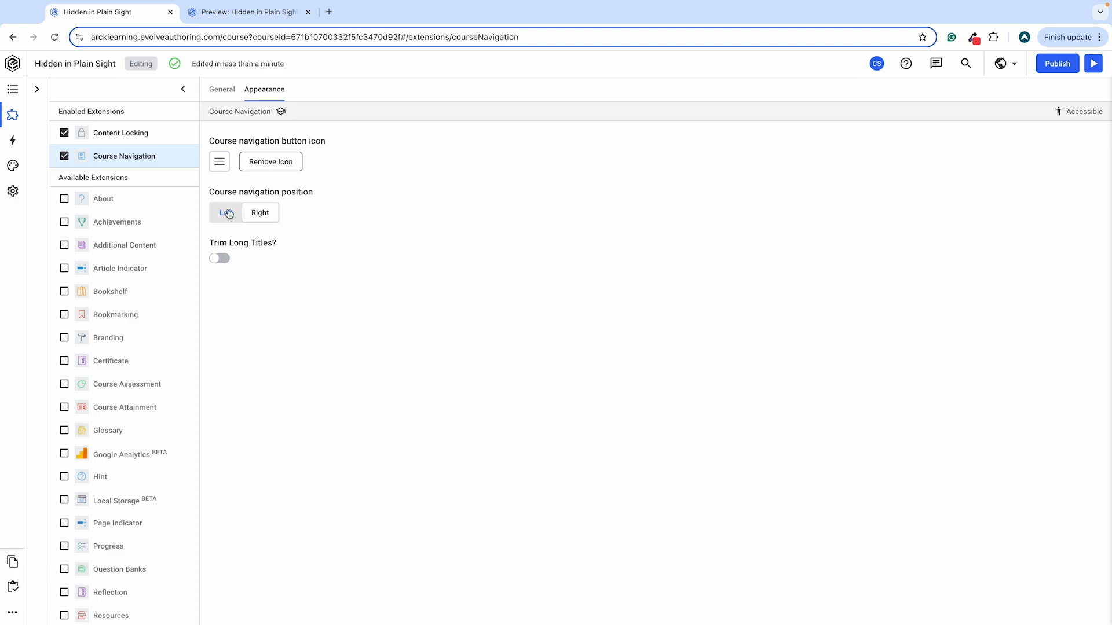
# Set the Course Navigation position to Left and check where the menu button belongs in the preview.
pyautogui.click(260, 212)
pyautogui.click(220, 13)
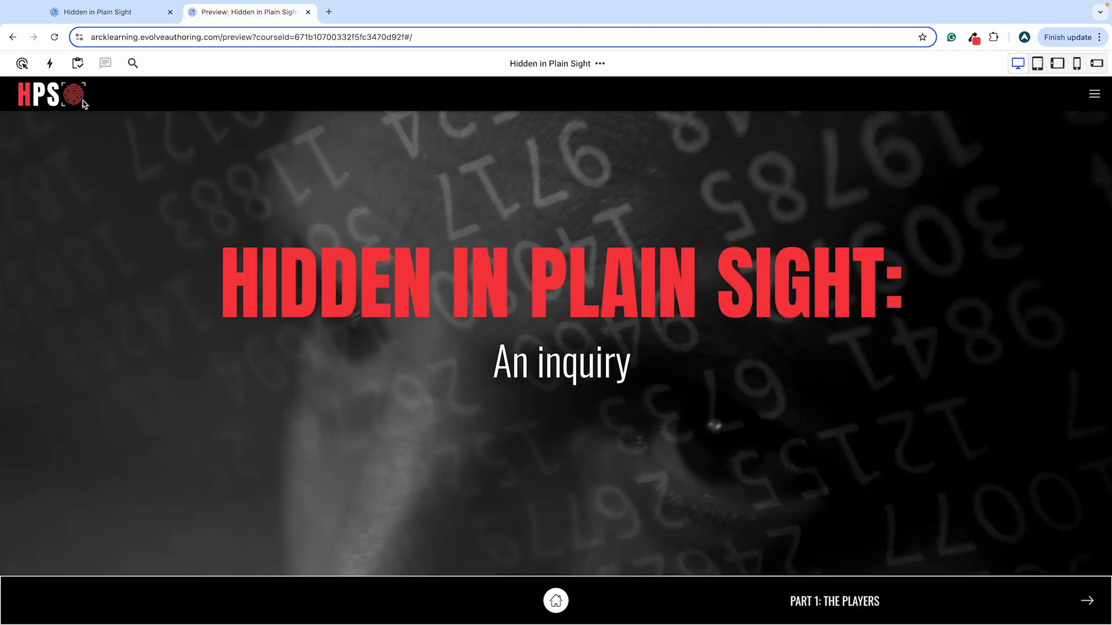
pyautogui.hotkey('ctrl', 'shift', 'Tab')
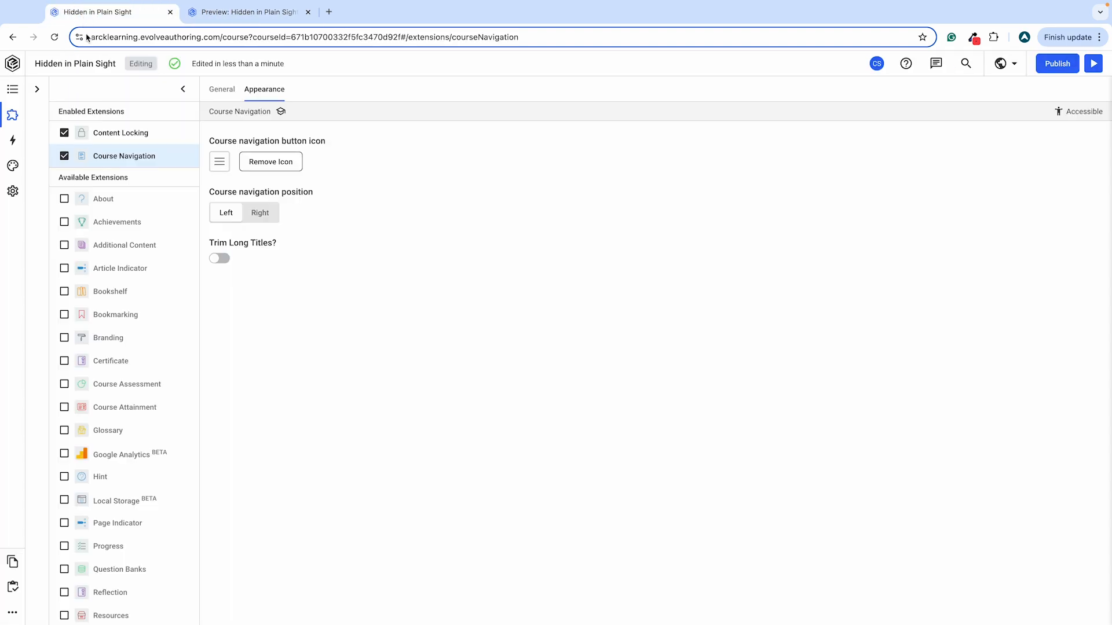
# Set the Course Navigation position to Right and open the course navigation menu in the preview.
pyautogui.click(262, 213)
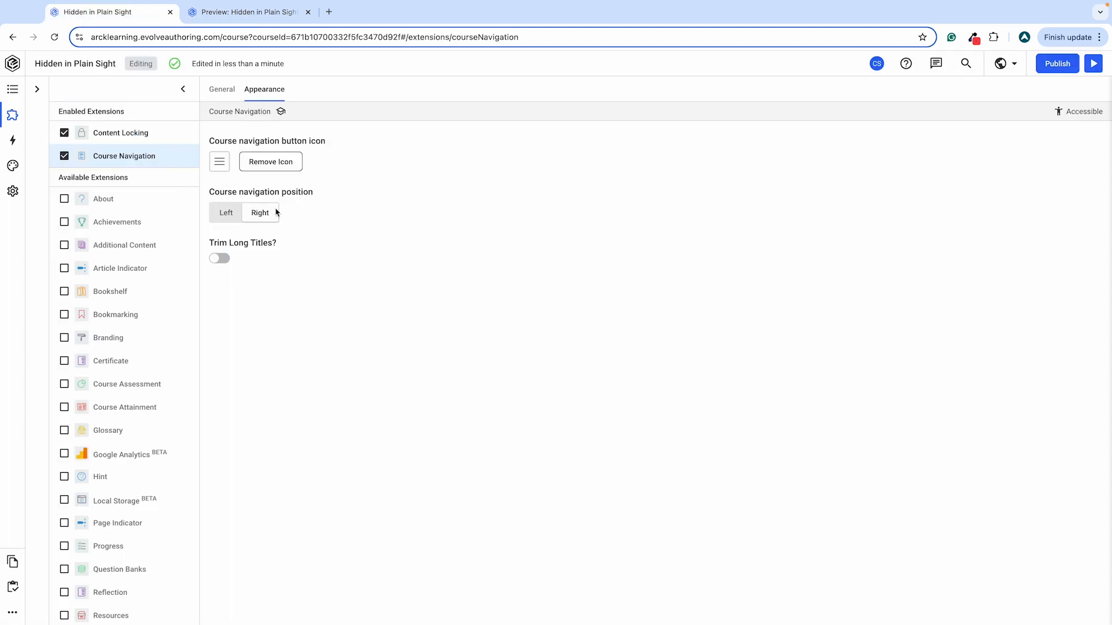
pyautogui.click(245, 18)
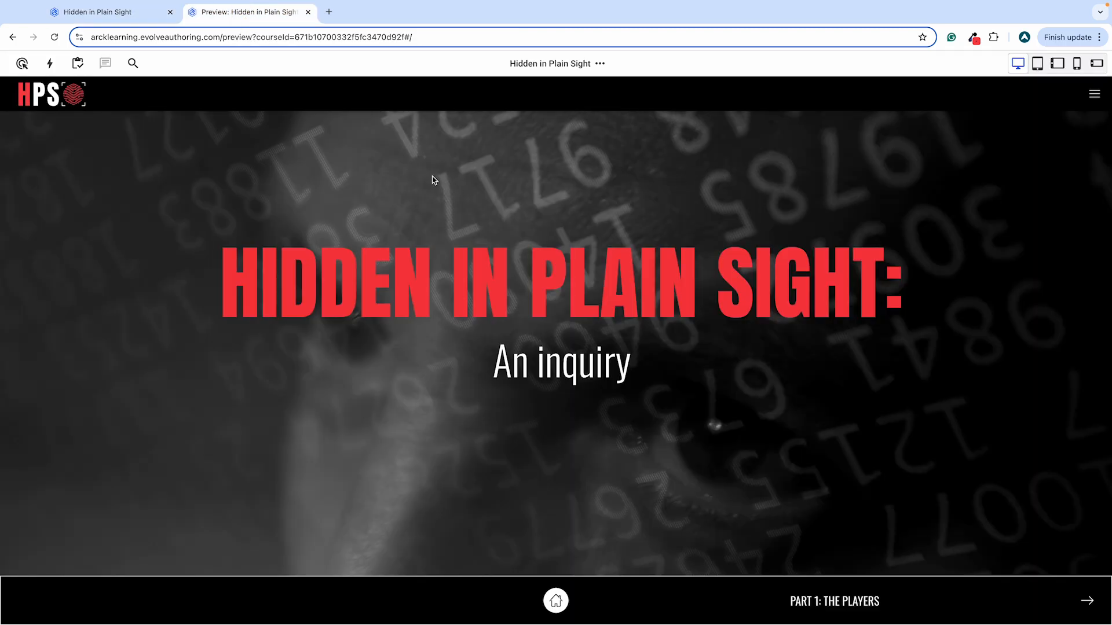
pyautogui.click(1095, 96)
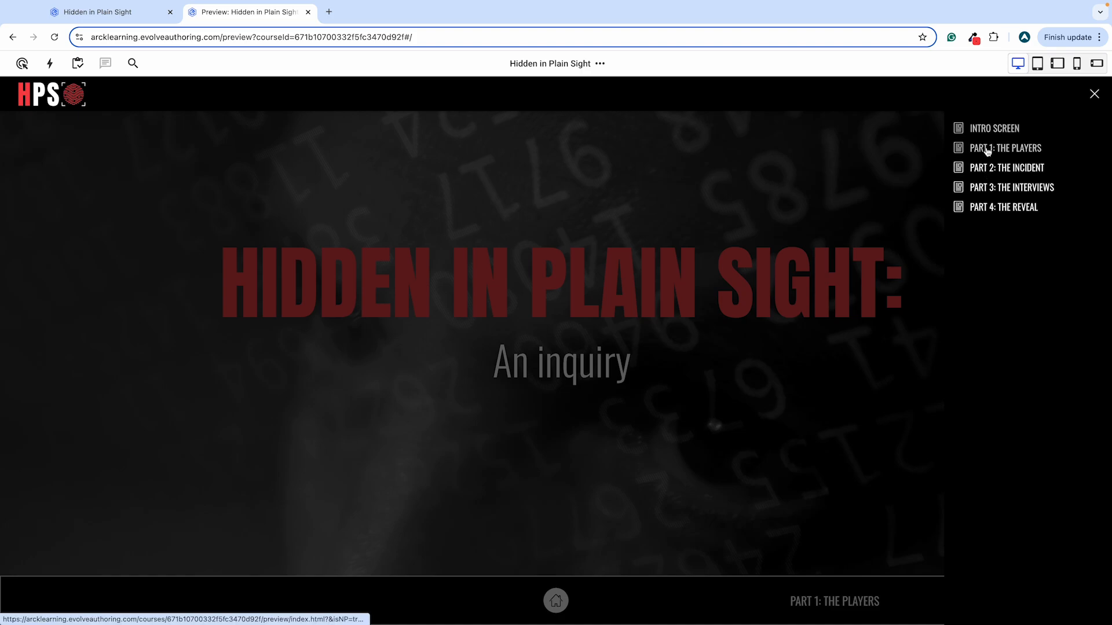
# Go to Part 1: The Players from the preview's course navigation menu and look through the page down to its footer.
pyautogui.click(986, 149)
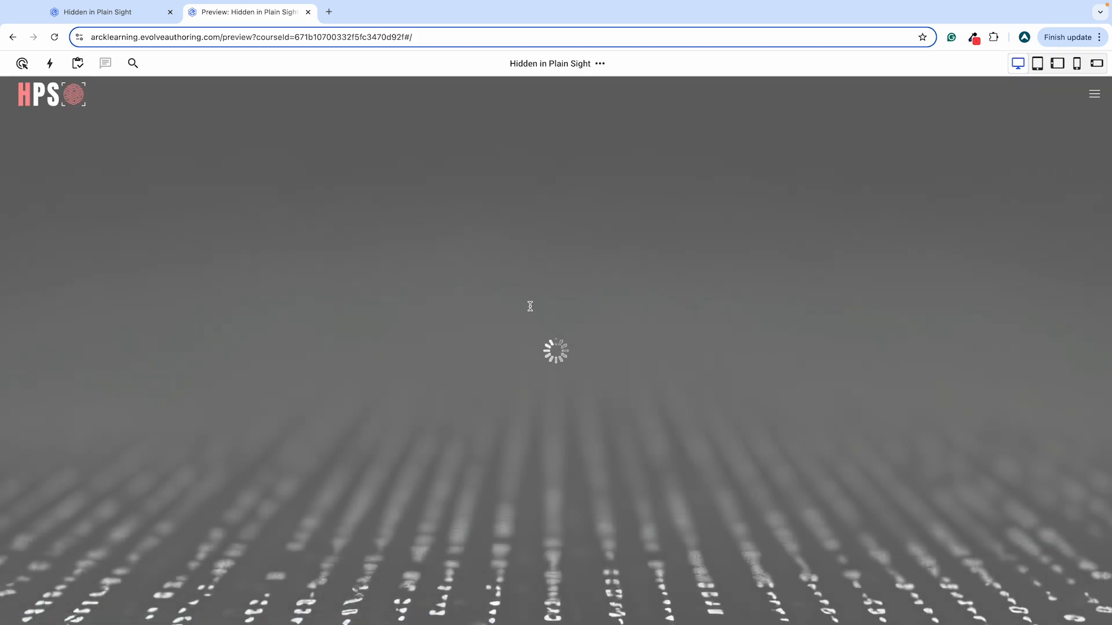
pyautogui.scroll(-6, 277, 284)
pyautogui.scroll(6, 277, 284)
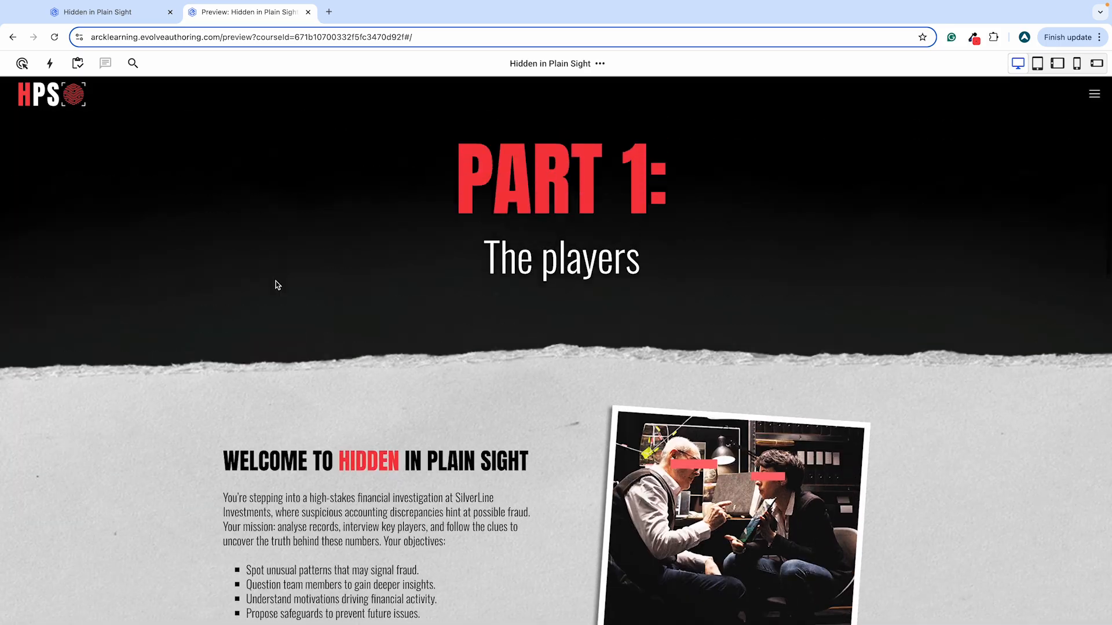
pyautogui.scroll(-15, 277, 284)
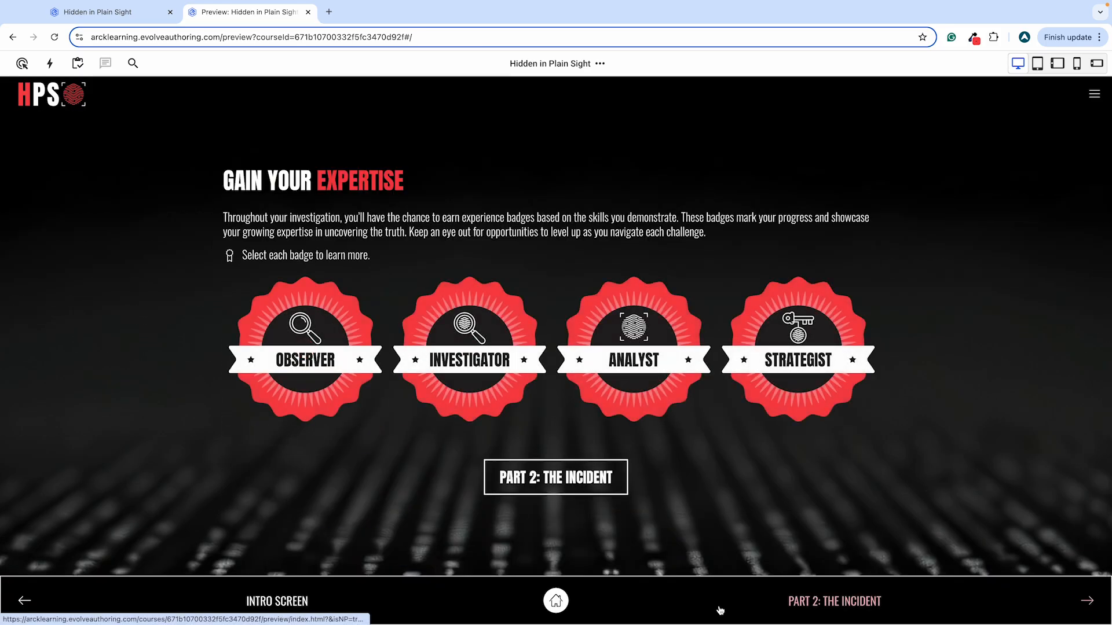
pyautogui.scroll(15, 925, 293)
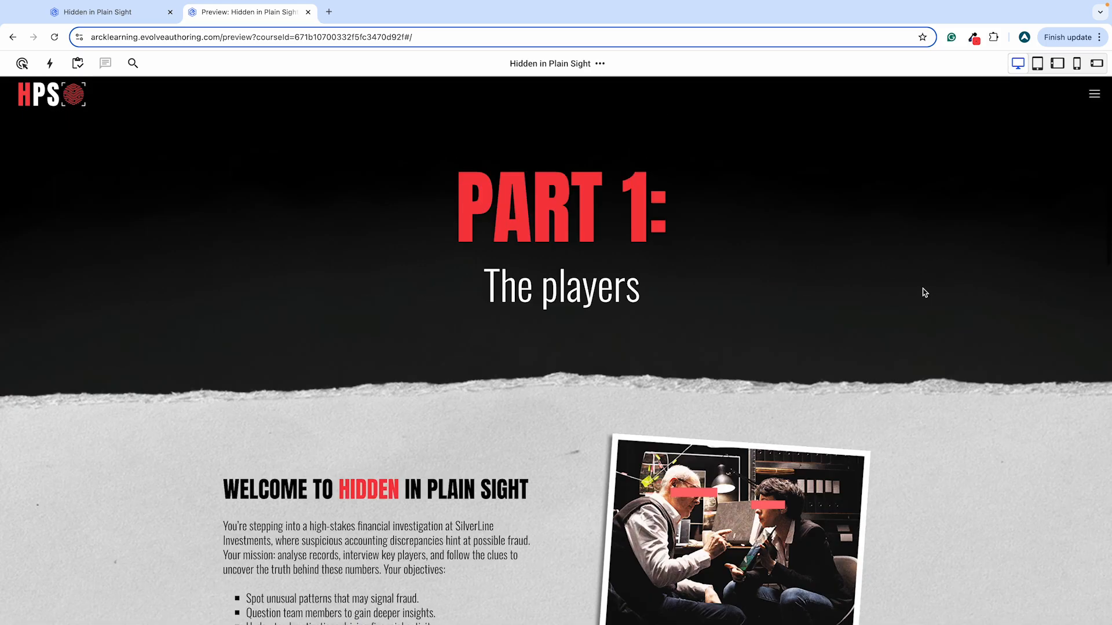
# Return to the Intro Screen through the course navigation menu and open the page list there again.
pyautogui.click(1093, 93)
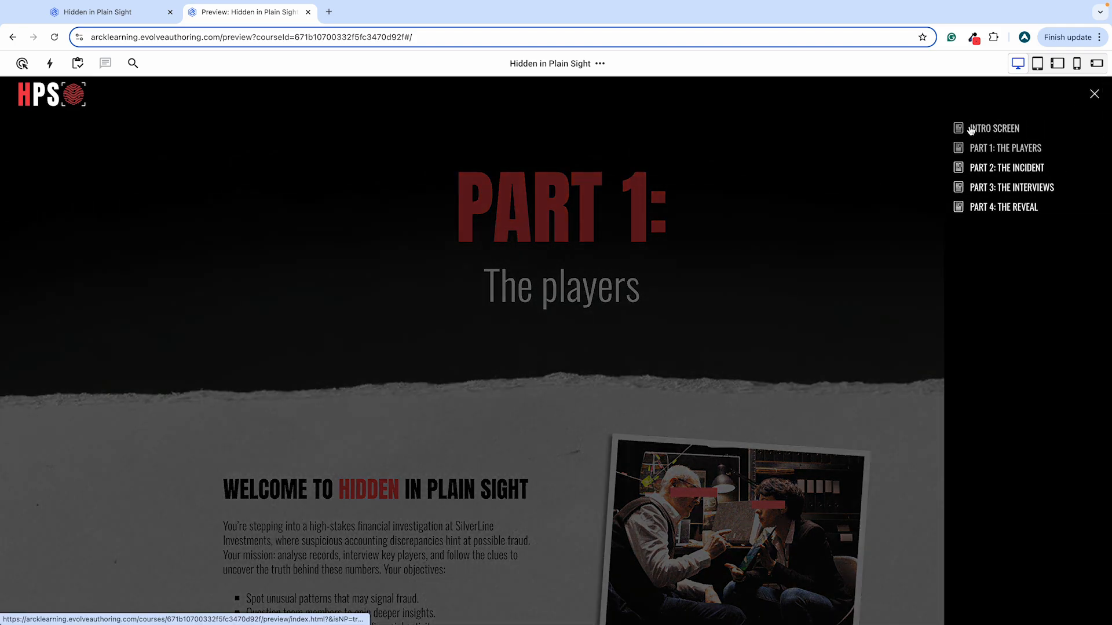
pyautogui.click(971, 130)
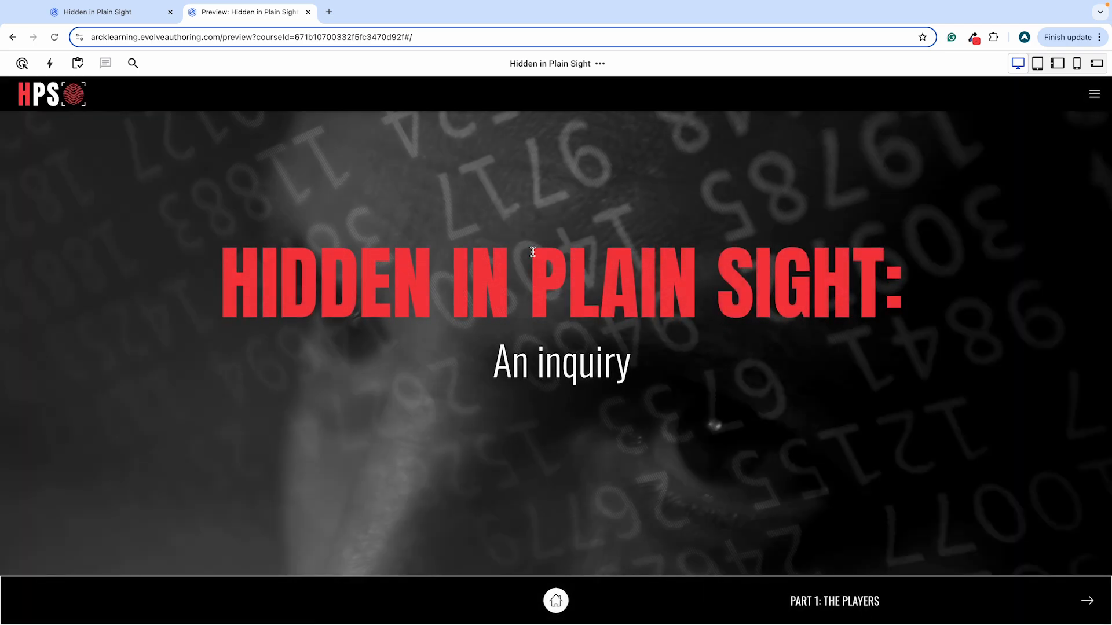
pyautogui.click(1092, 97)
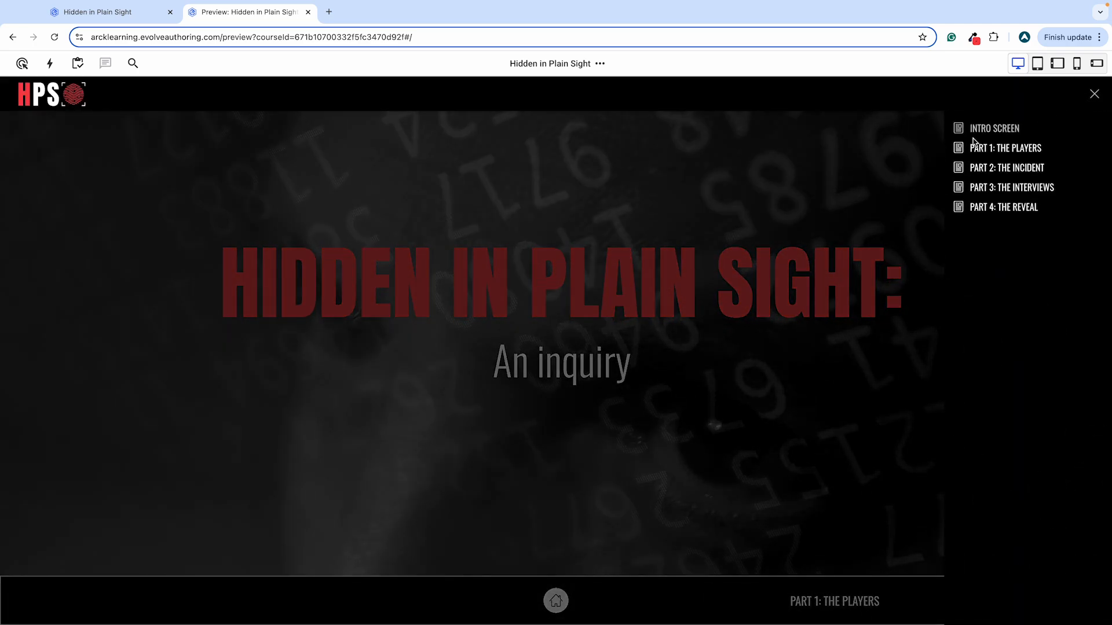
# Review the theme's Navigation settings through the Navigation Side section and compare them with the menu in the preview.
pyautogui.click(121, 12)
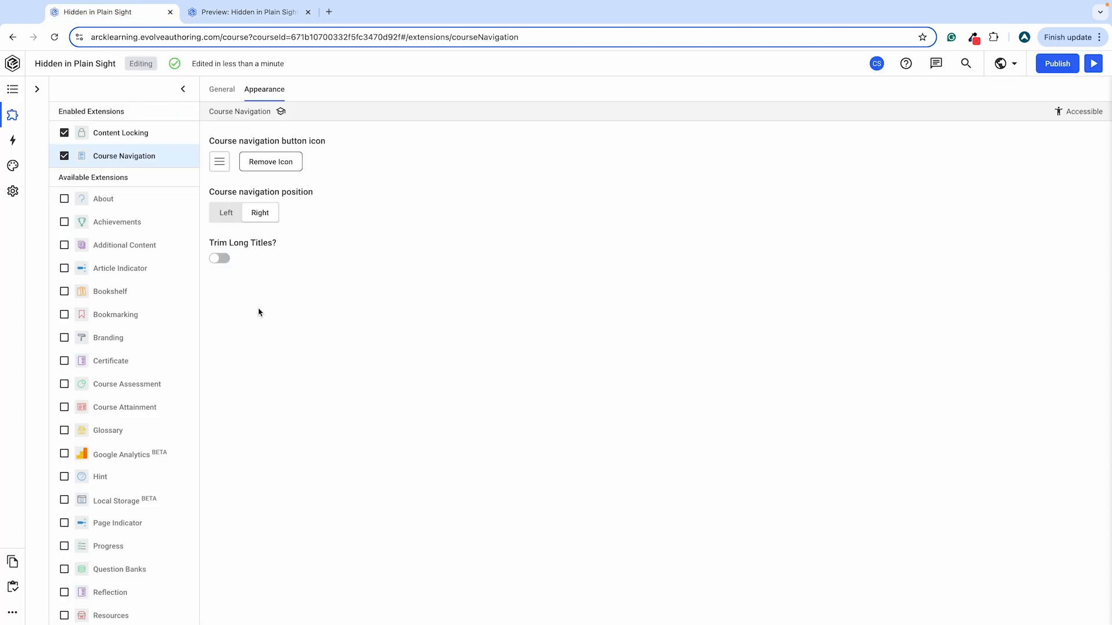
pyautogui.click(13, 167)
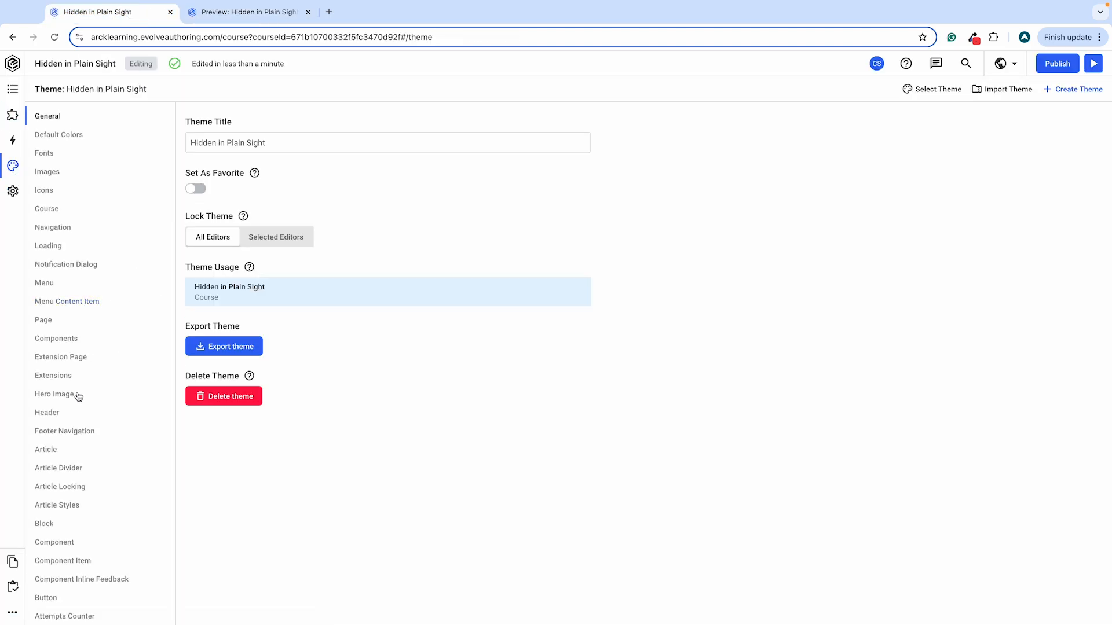
pyautogui.click(55, 226)
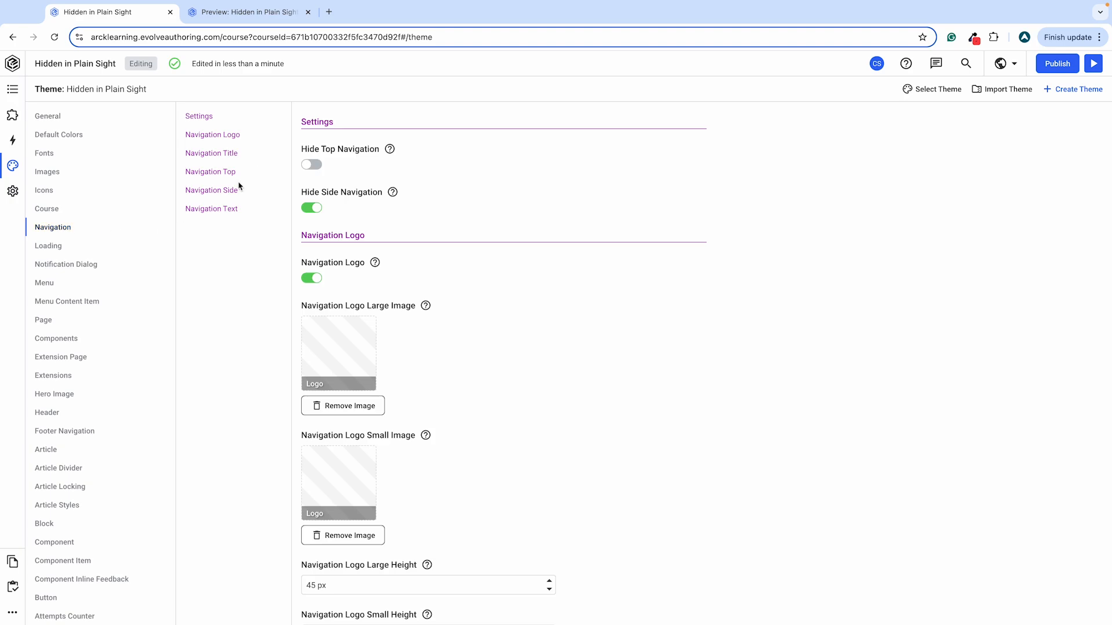
pyautogui.scroll(-15, 457, 243)
pyautogui.scroll(-3, 456, 243)
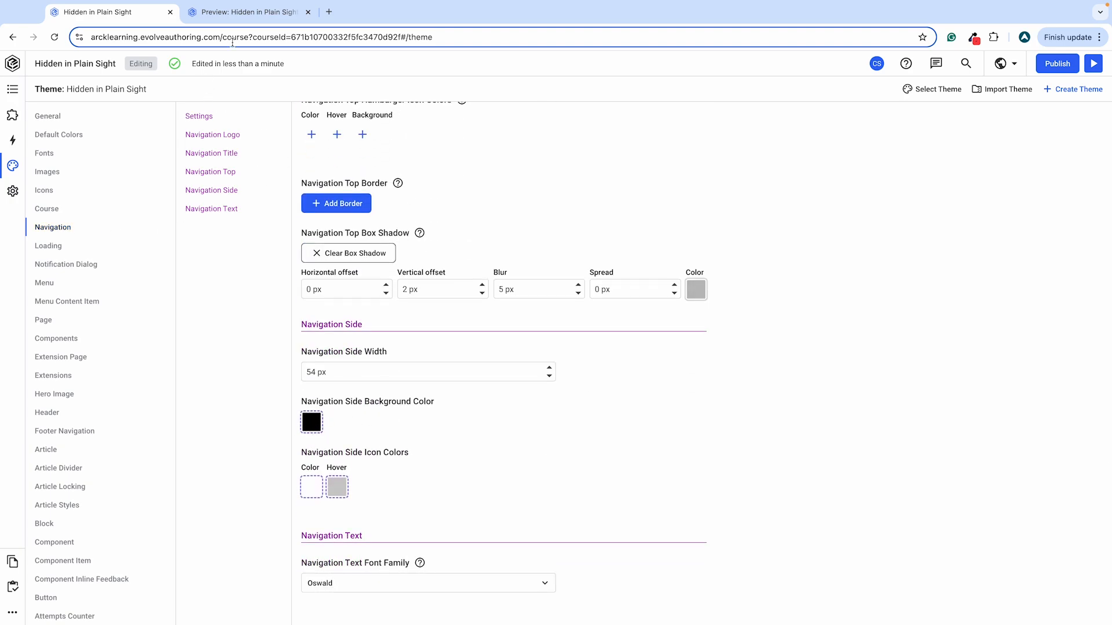
pyautogui.click(214, 12)
pyautogui.click(1094, 94)
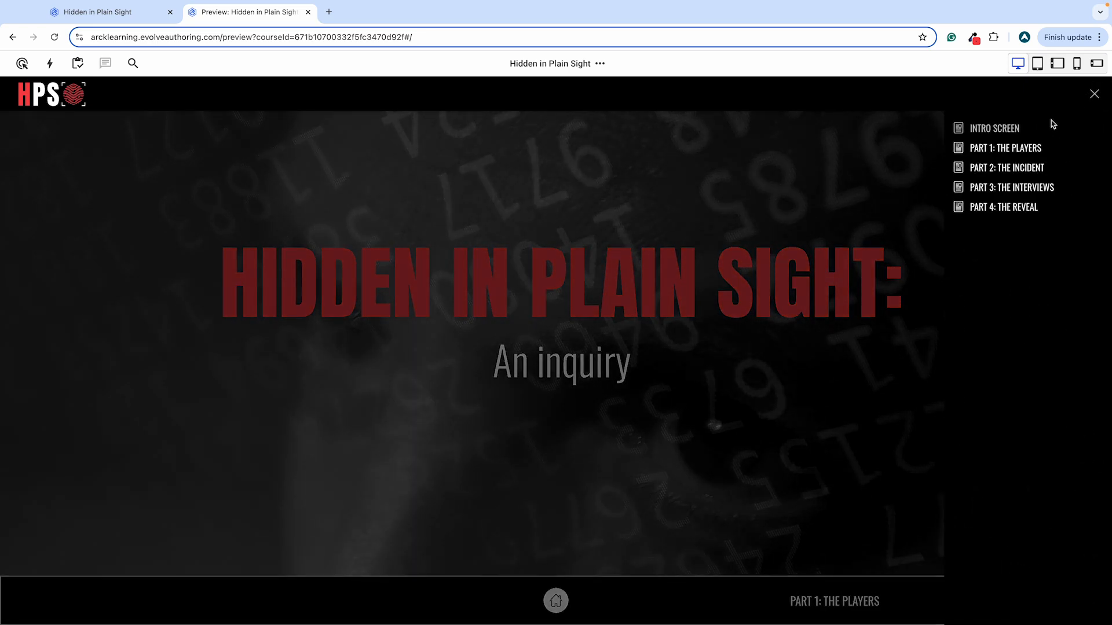
# Set the theme's Navigation Side Background Color to the red theme swatch and save it.
pyautogui.click(128, 13)
pyautogui.click(311, 423)
pyautogui.click(318, 449)
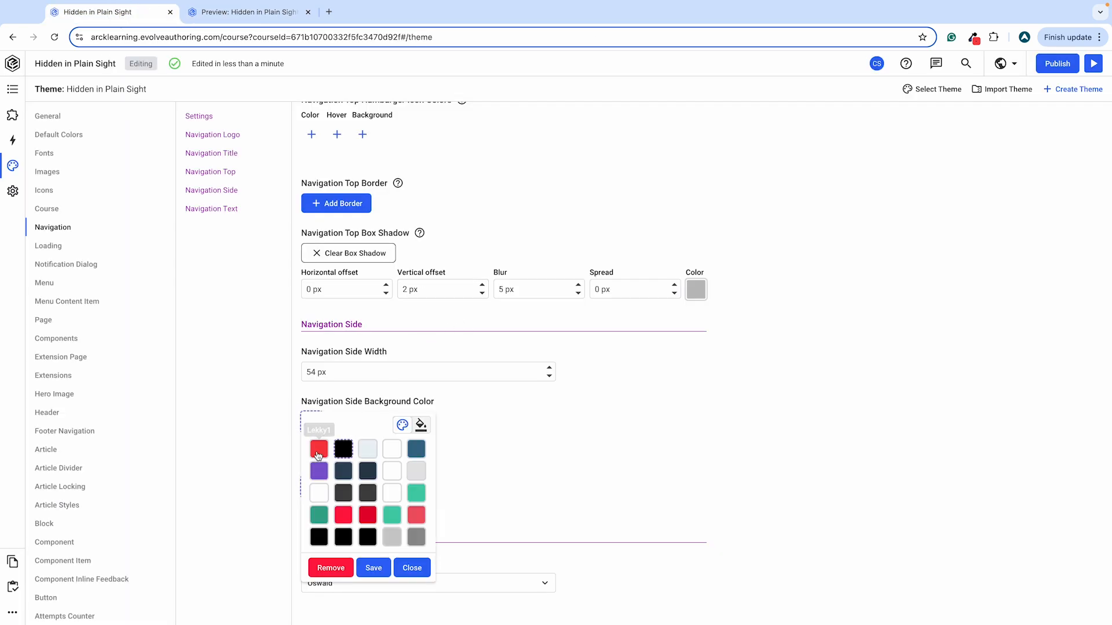
pyautogui.click(373, 567)
# Check the background color of the course navigation menu in the preview by reopening it, and close the menu.
pyautogui.click(242, 15)
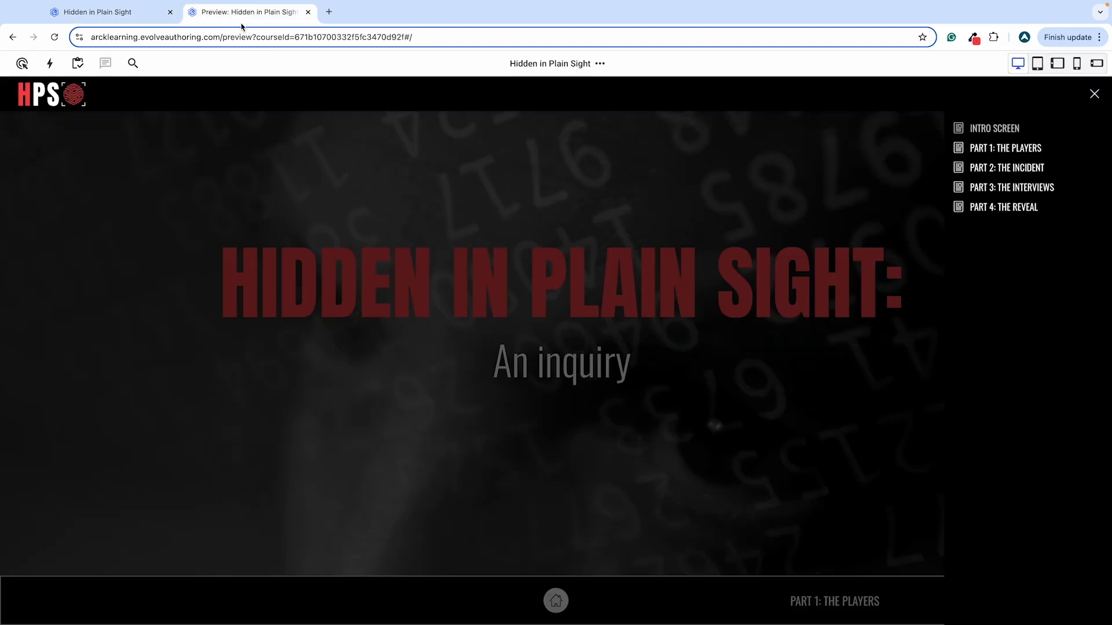
pyautogui.click(1095, 95)
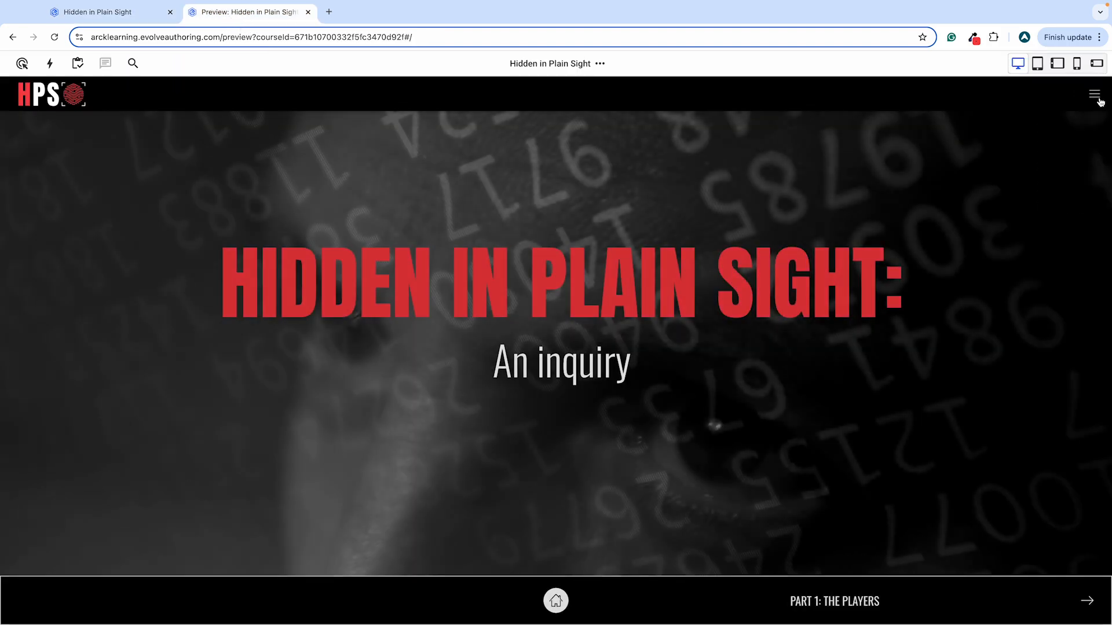
pyautogui.click(1095, 95)
pyautogui.click(1094, 95)
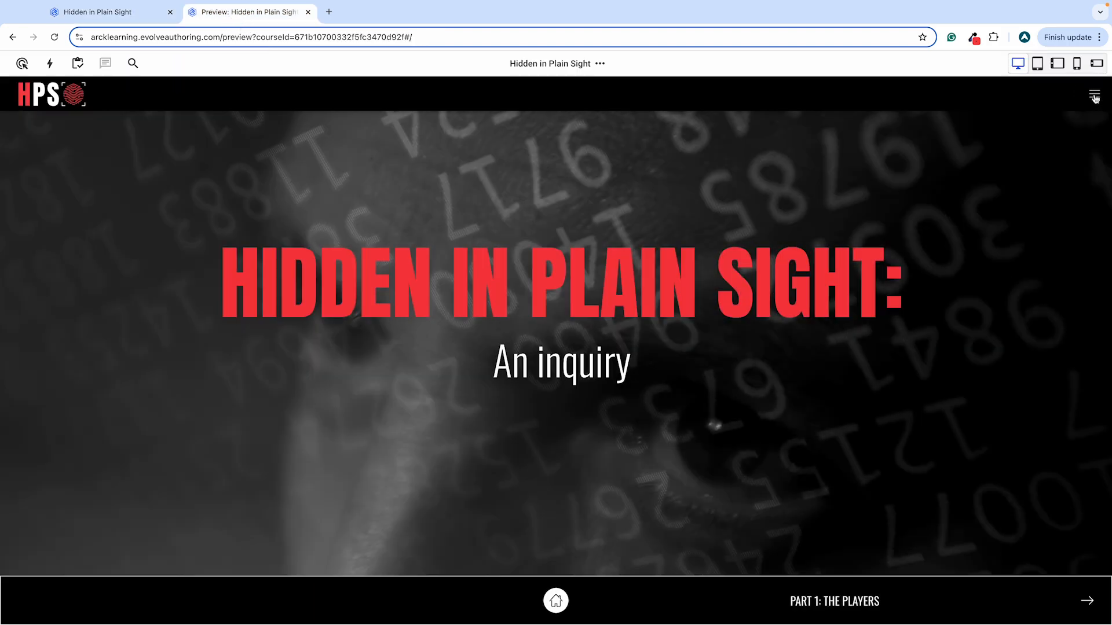
pyautogui.click(1095, 95)
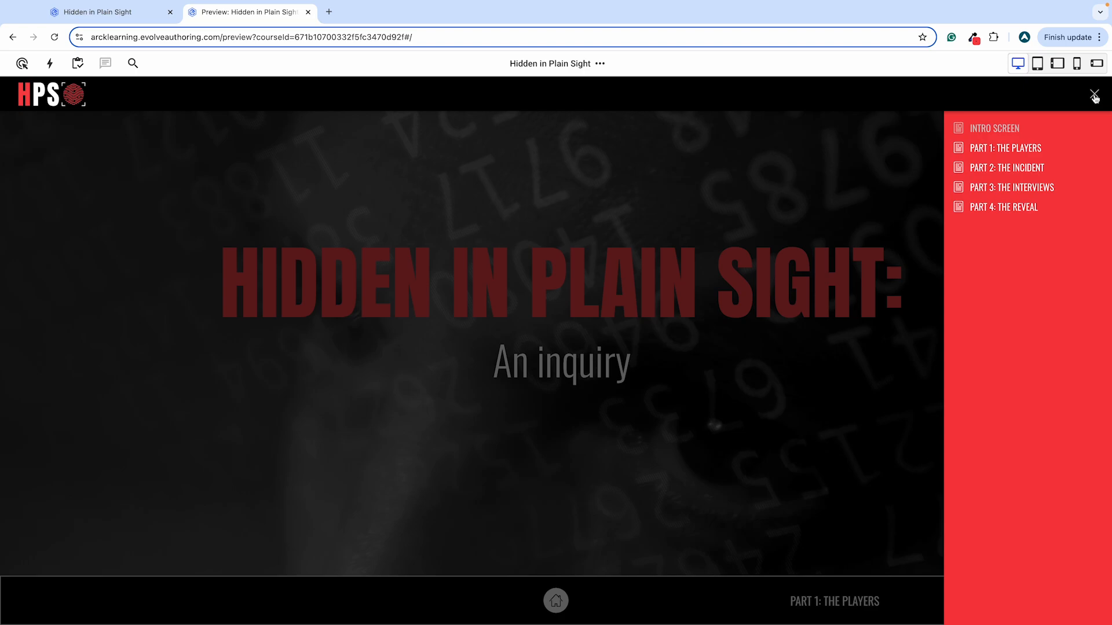
pyautogui.click(1094, 96)
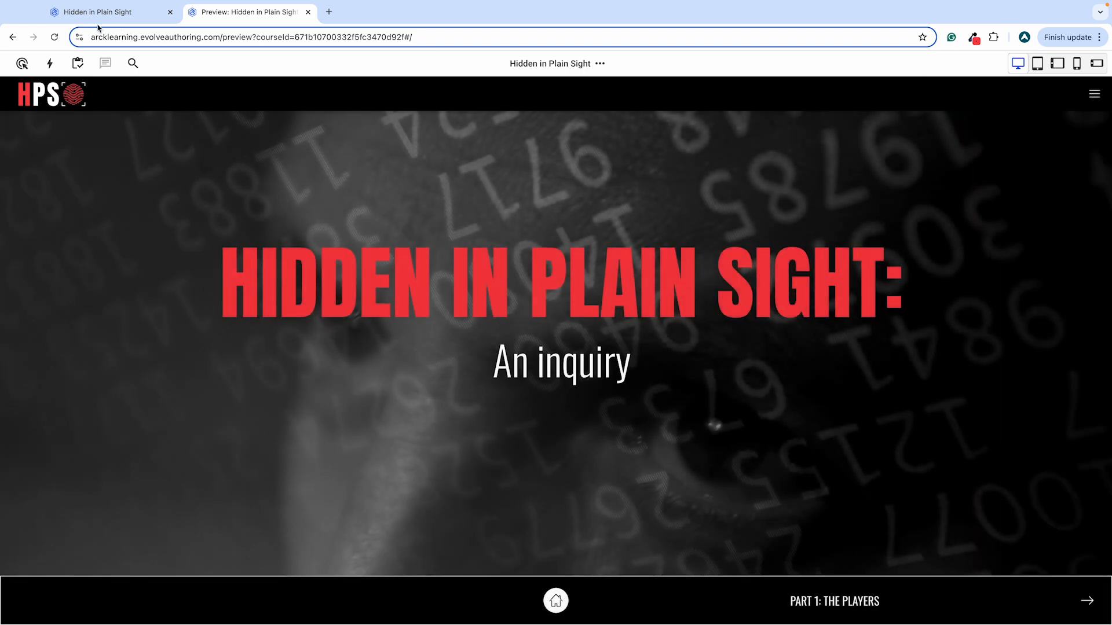
# Set the theme's Navigation Side Background Color to black, save it, and return to the course preview.
pyautogui.click(98, 14)
pyautogui.click(311, 422)
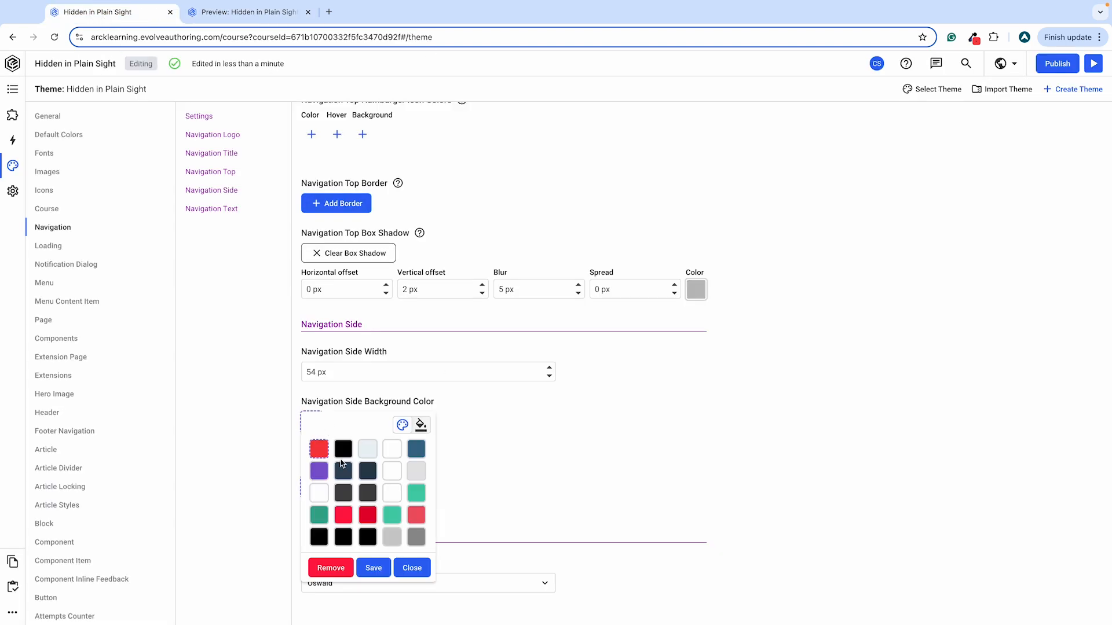
pyautogui.click(347, 458)
pyautogui.click(374, 577)
pyautogui.click(249, 13)
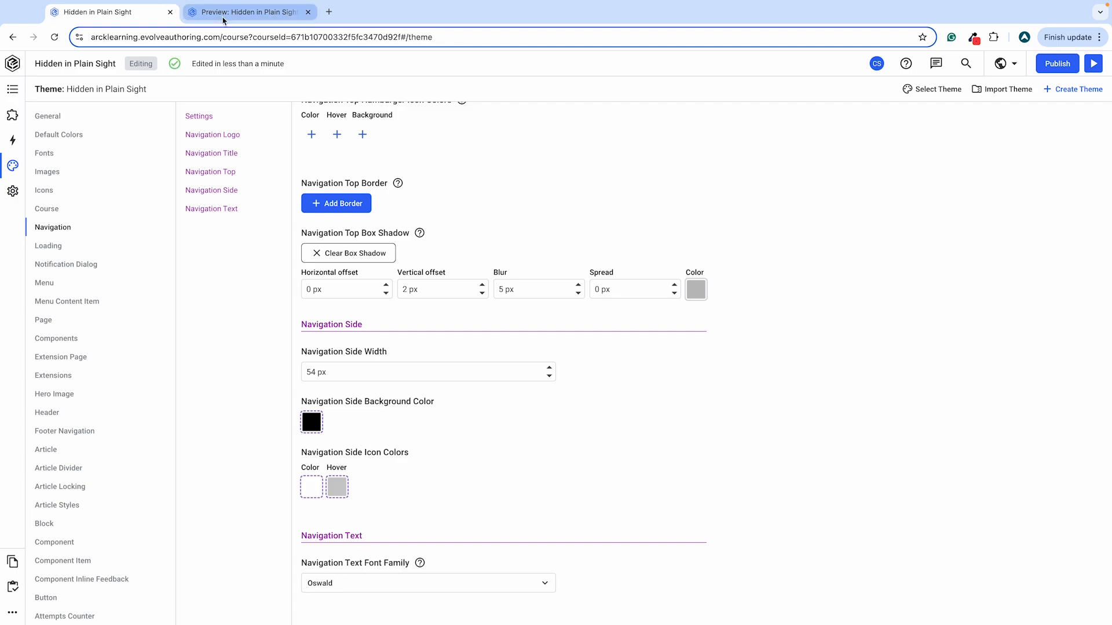